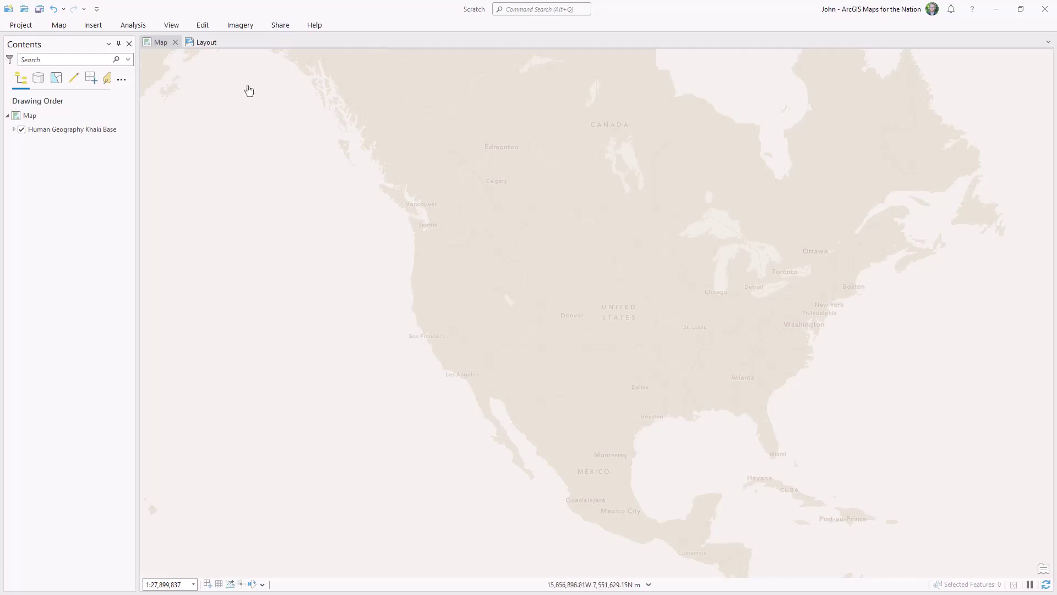
- Search the analysis tools for 'tessellation' and open Generate Tessellation
{"action": "left_click", "coordinate": [133, 25]}
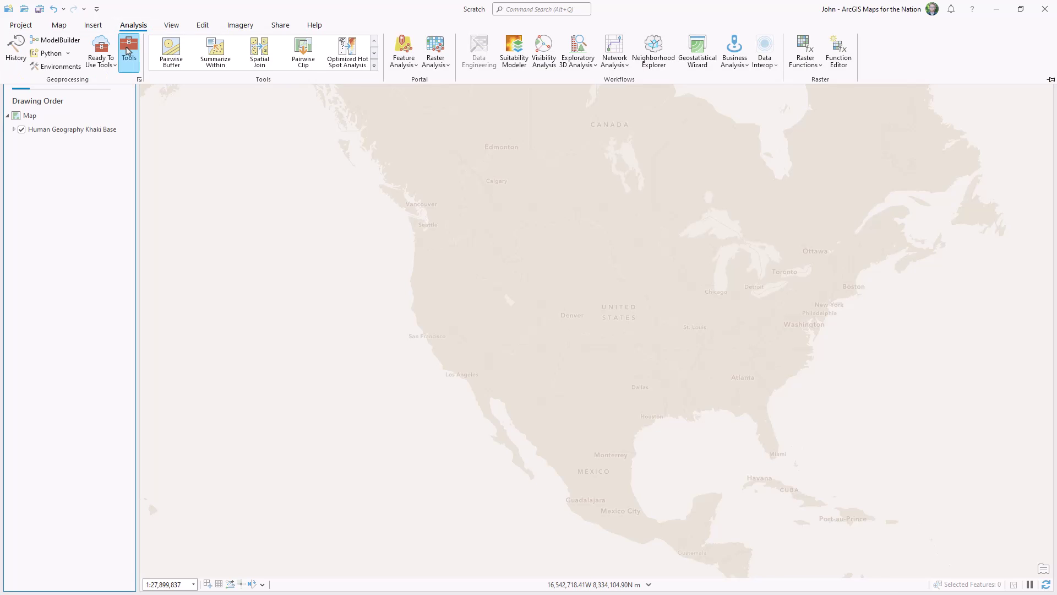
{"action": "left_click", "coordinate": [128, 51]}
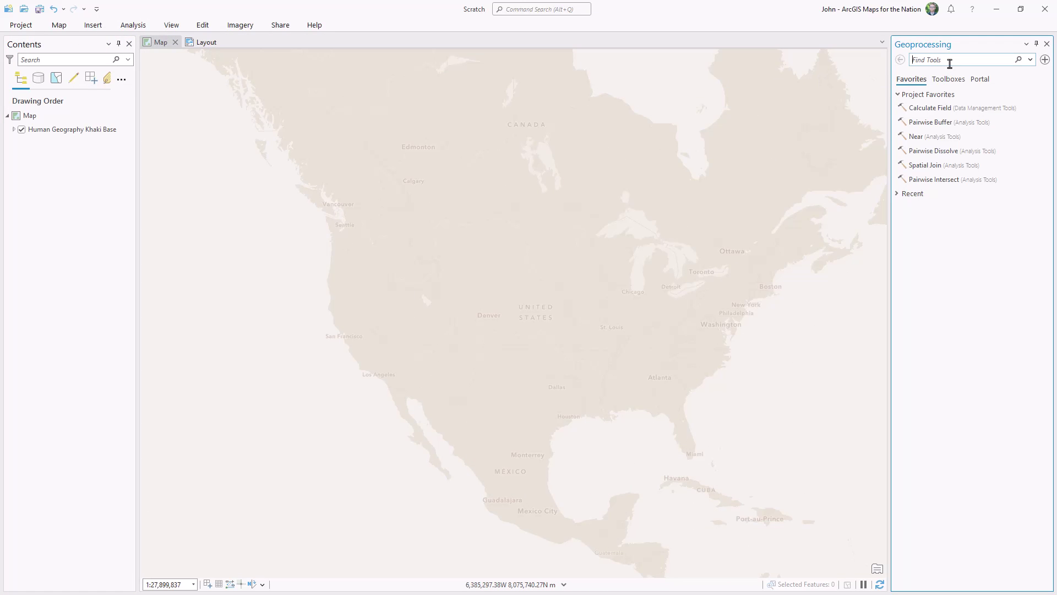
{"action": "type", "text": "tessellation"}
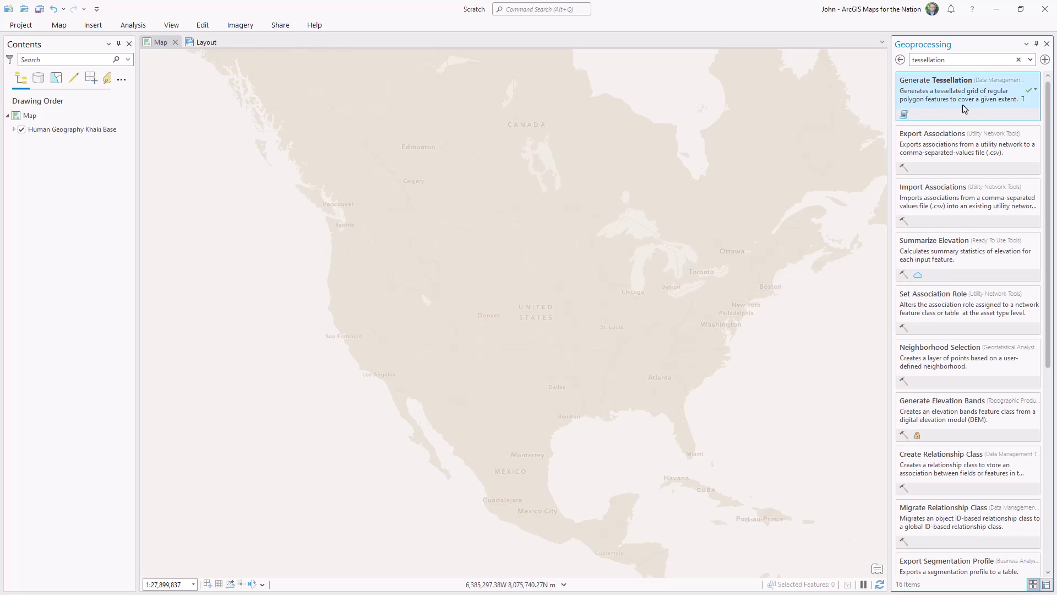
{"action": "left_click", "coordinate": [963, 102]}
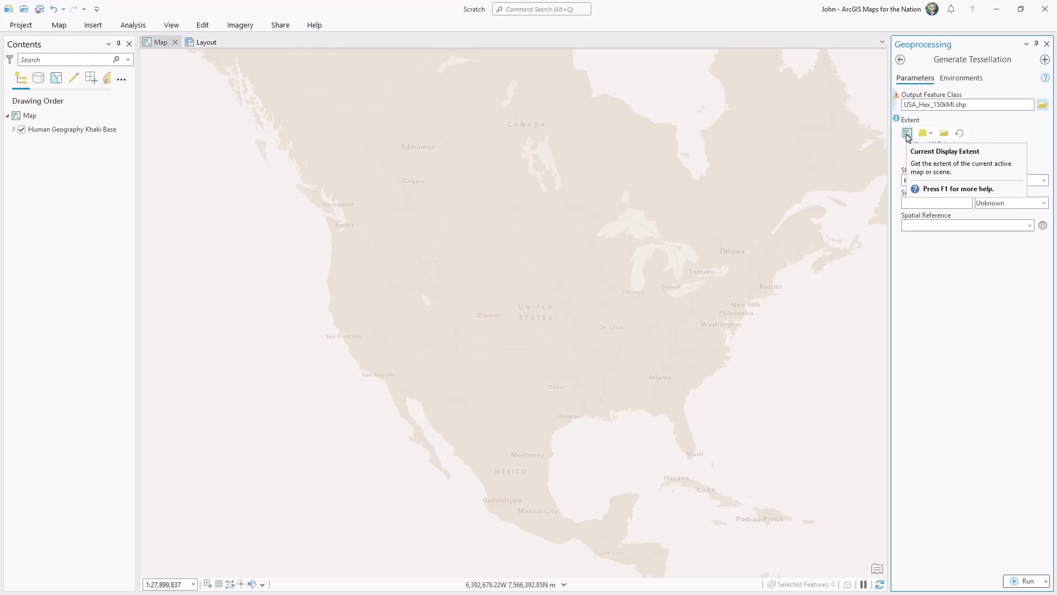
- Use the current display extent, transverse hexagon shape, and 150000 square statute mile size
{"action": "left_click", "coordinate": [906, 133]}
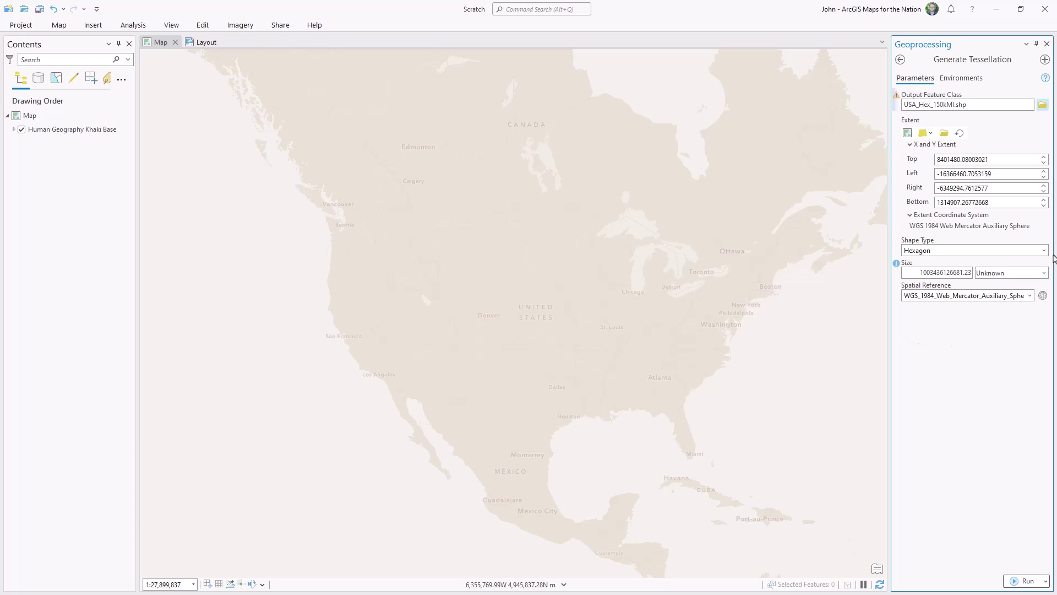
{"action": "left_click", "coordinate": [1044, 250]}
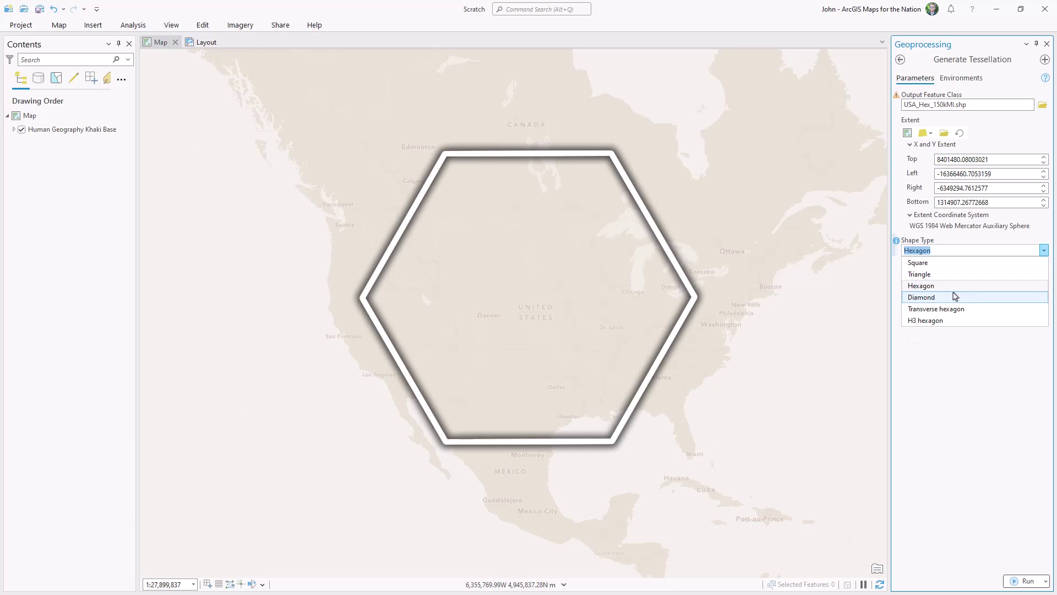
{"action": "left_click", "coordinate": [955, 310]}
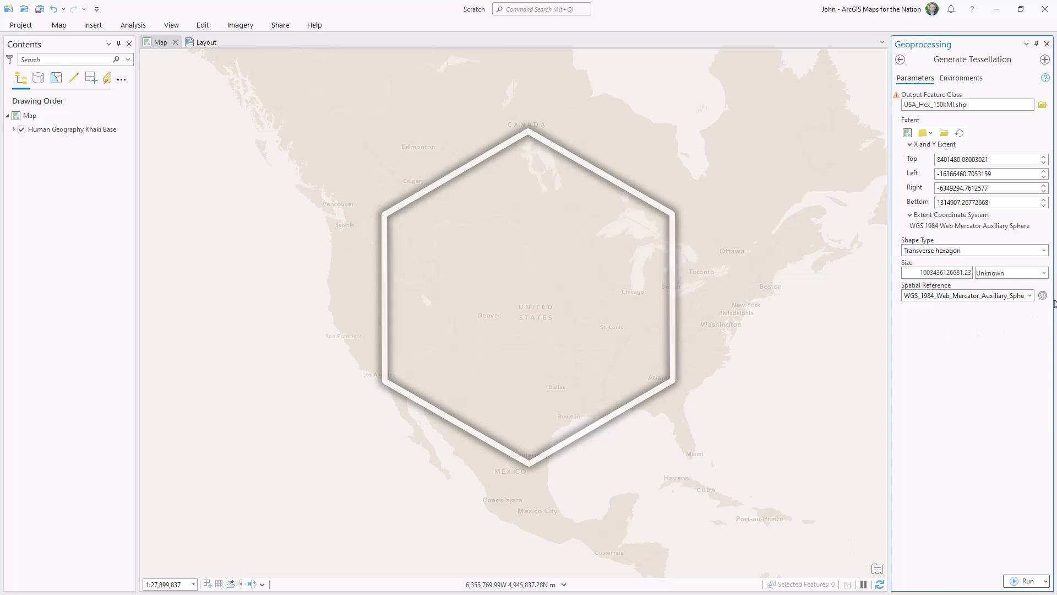
{"action": "left_click", "coordinate": [1044, 273]}
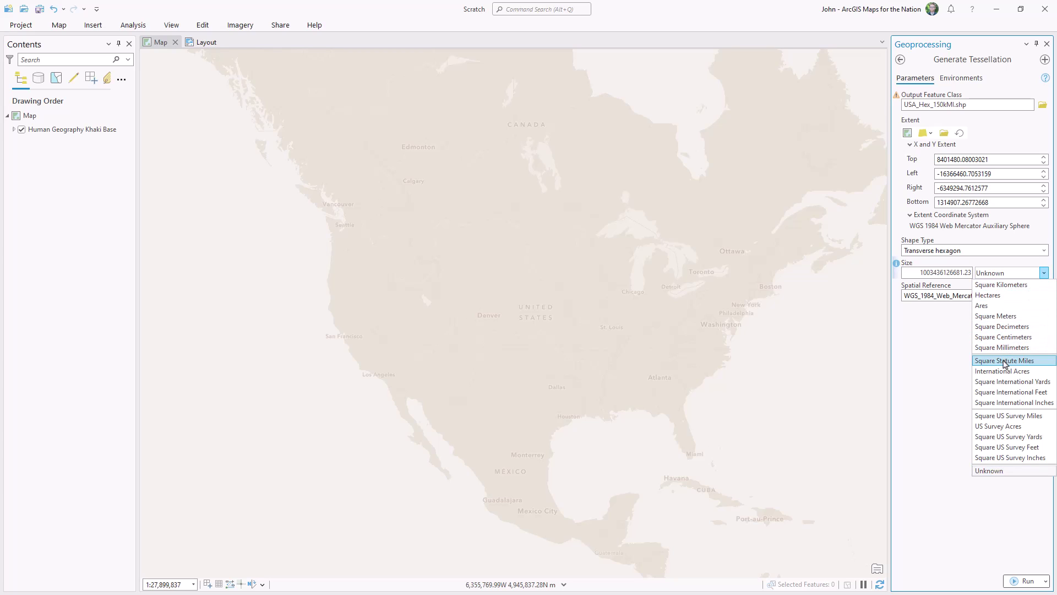
{"action": "left_click", "coordinate": [1004, 361]}
{"action": "left_click_drag", "start_coordinate": [919, 275], "coordinate": [965, 272]}
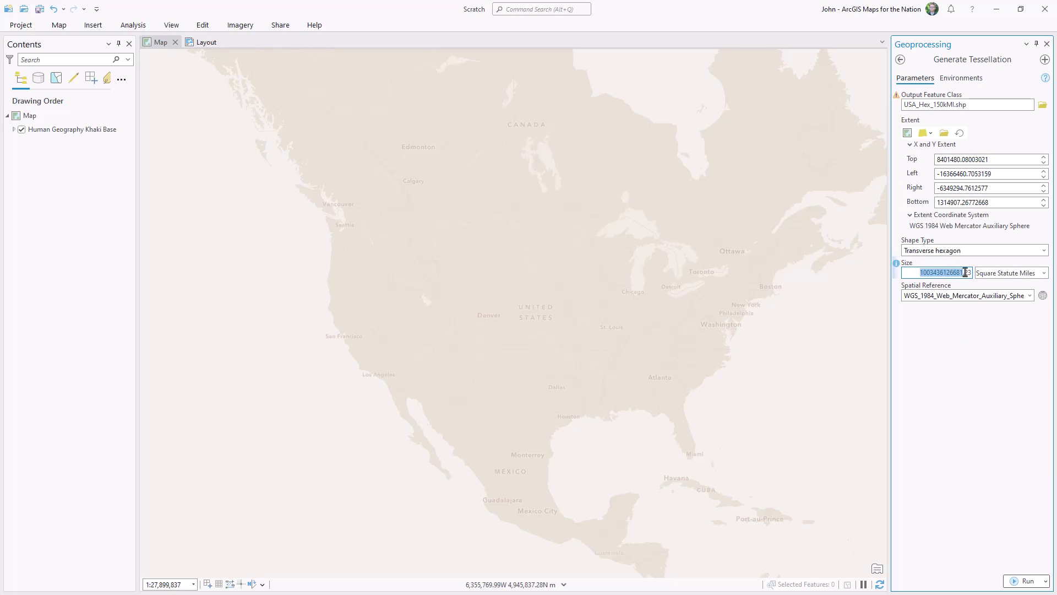
{"action": "key", "text": "BackSpace"}
{"action": "type", "text": "150000"}
{"action": "left_click", "coordinate": [961, 354]}
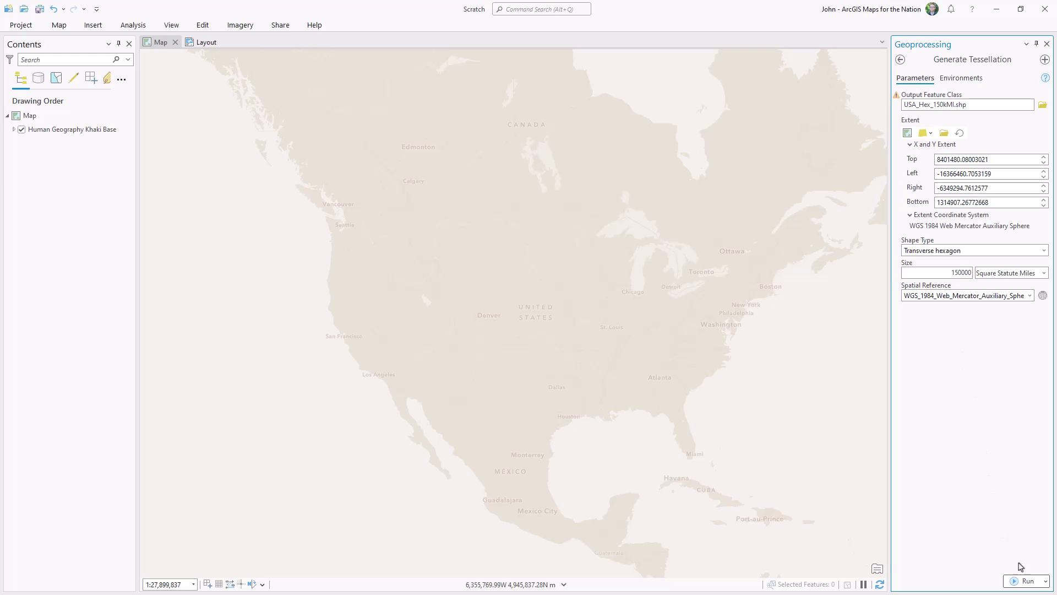
- Generate the hexagon grid and select the contiguous US hexagons plus Alaska and Hawaii
{"action": "left_click", "coordinate": [1024, 580]}
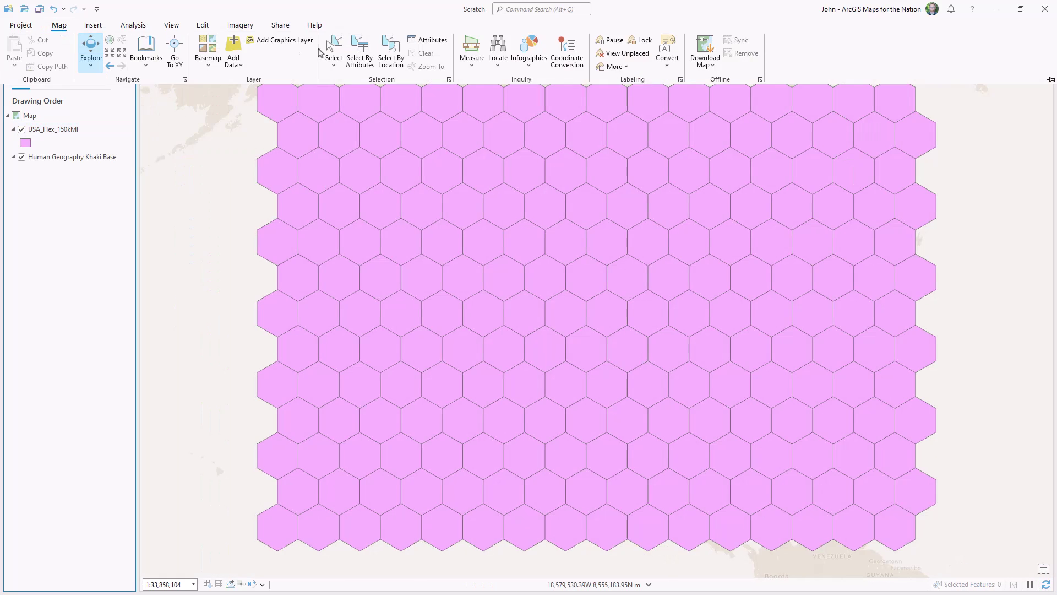
{"action": "left_click", "coordinate": [319, 52]}
{"action": "mouse_move", "coordinate": [441, 242]}
{"action": "left_mouse_down"}
{"action": "mouse_move", "coordinate": [514, 252]}
{"action": "mouse_move", "coordinate": [484, 288]}
{"action": "mouse_move", "coordinate": [609, 291]}
{"action": "mouse_move", "coordinate": [499, 347]}
{"action": "mouse_move", "coordinate": [609, 342]}
{"action": "mouse_move", "coordinate": [529, 380]}
{"action": "mouse_move", "coordinate": [656, 372]}
{"action": "mouse_move", "coordinate": [653, 392]}
{"action": "mouse_move", "coordinate": [689, 292]}
{"action": "mouse_move", "coordinate": [733, 307]}
{"action": "mouse_move", "coordinate": [767, 292]}
{"action": "mouse_move", "coordinate": [812, 302]}
{"action": "mouse_move", "coordinate": [803, 224]}
{"action": "mouse_move", "coordinate": [862, 245]}
{"action": "left_mouse_up"}
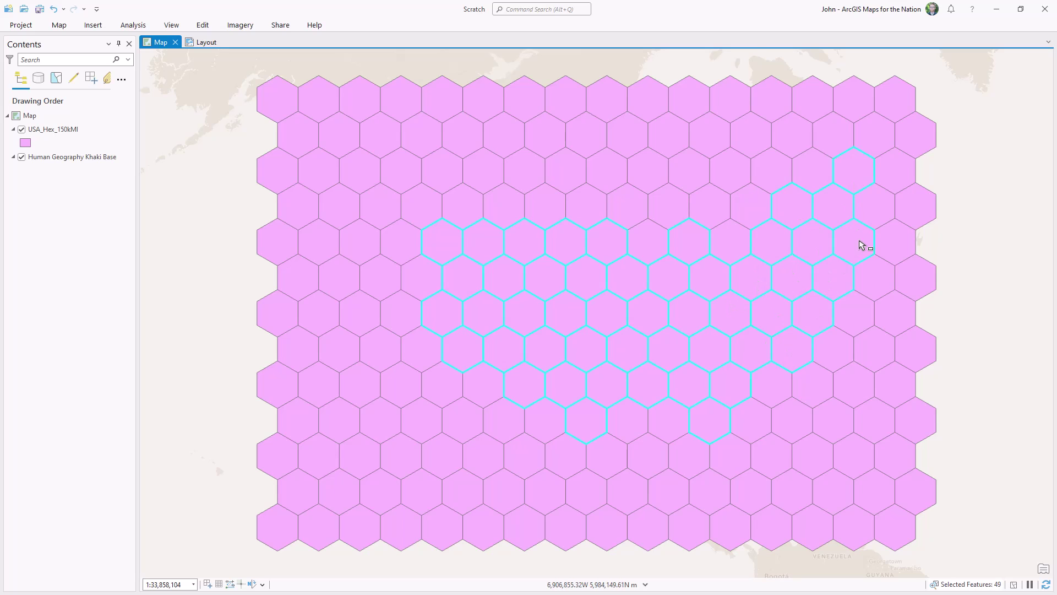
{"action": "left_click", "coordinate": [366, 181], "text": "shift"}
- Switch the selection and delete every hexagon outside the US
{"action": "left_click", "coordinate": [386, 406], "text": "shift"}
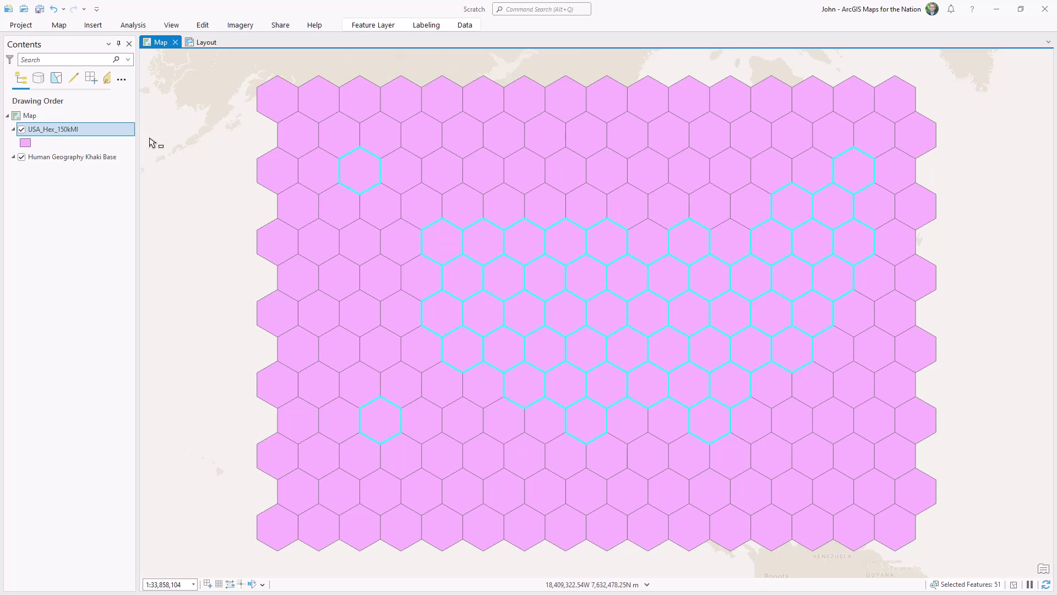
{"action": "right_click", "coordinate": [133, 133]}
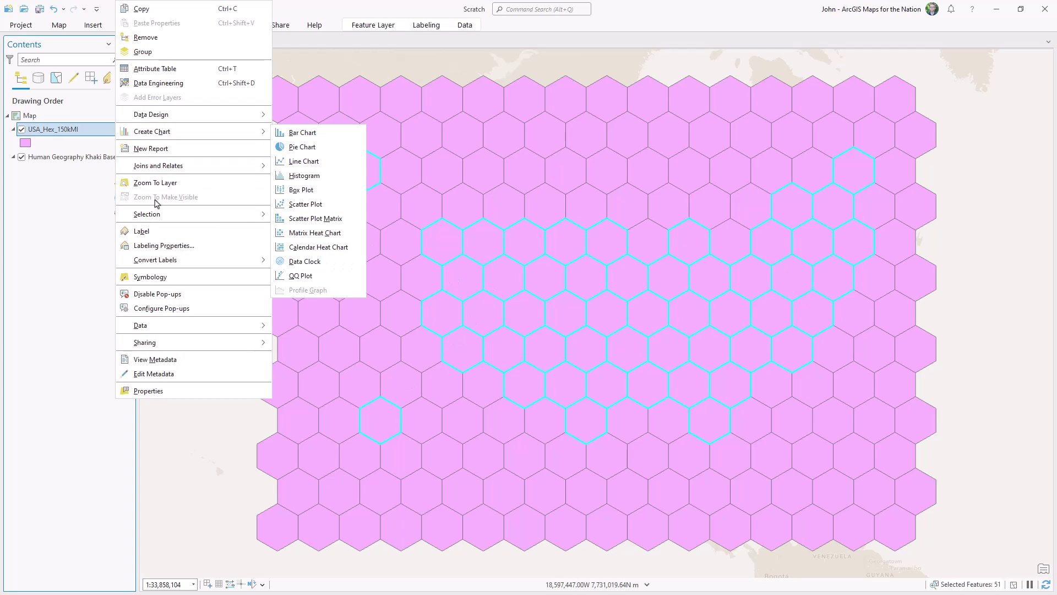
{"action": "mouse_move", "coordinate": [147, 214]}
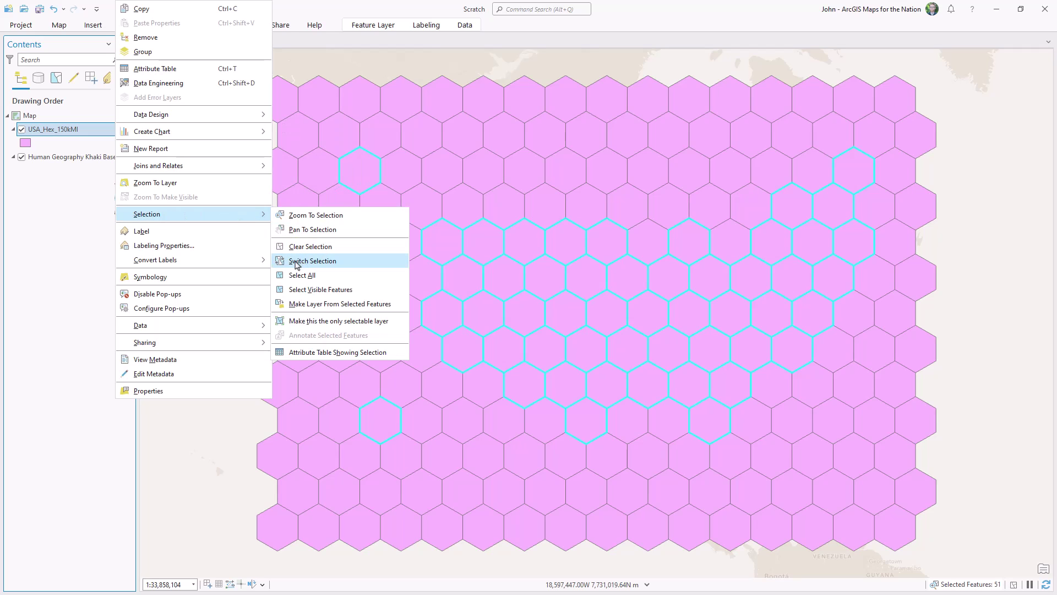
{"action": "left_click", "coordinate": [345, 262]}
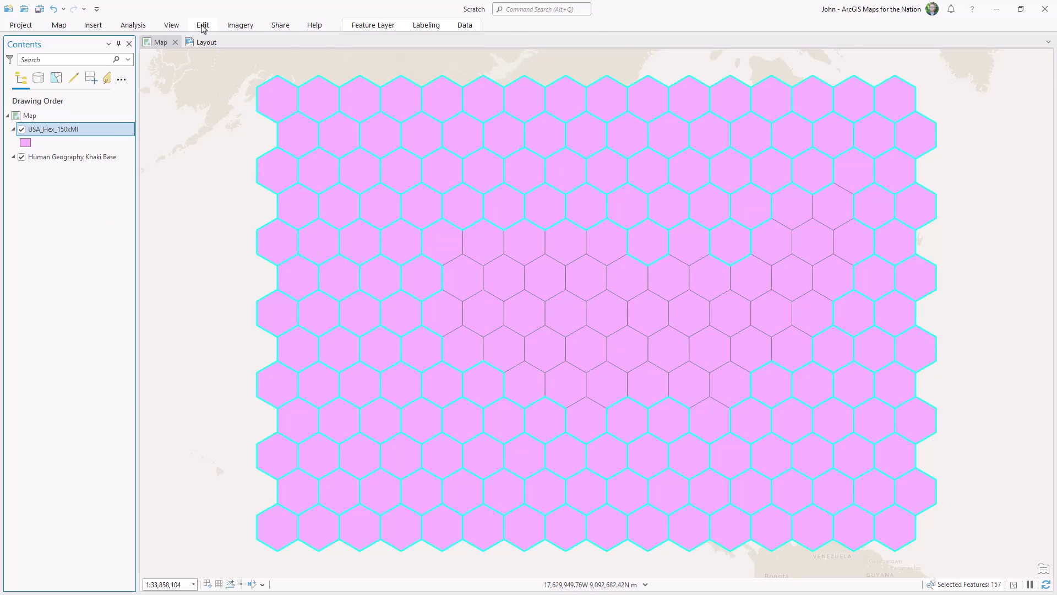
{"action": "left_click", "coordinate": [203, 25]}
{"action": "left_click", "coordinate": [344, 47]}
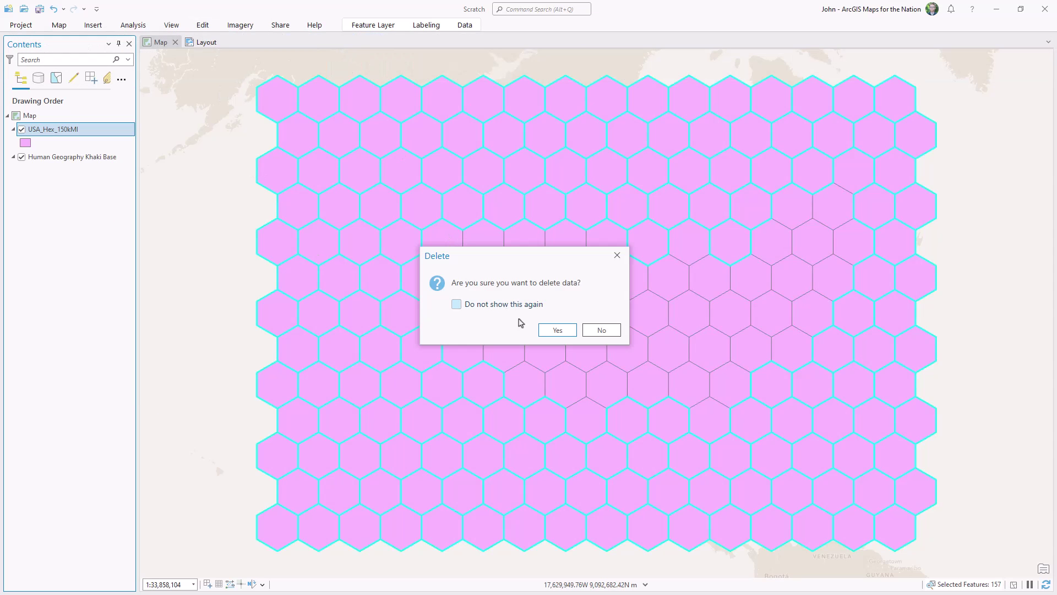
{"action": "left_click", "coordinate": [557, 330]}
- Save all edits to the USA_Hex_150kMI layer
{"action": "left_click", "coordinate": [203, 25]}
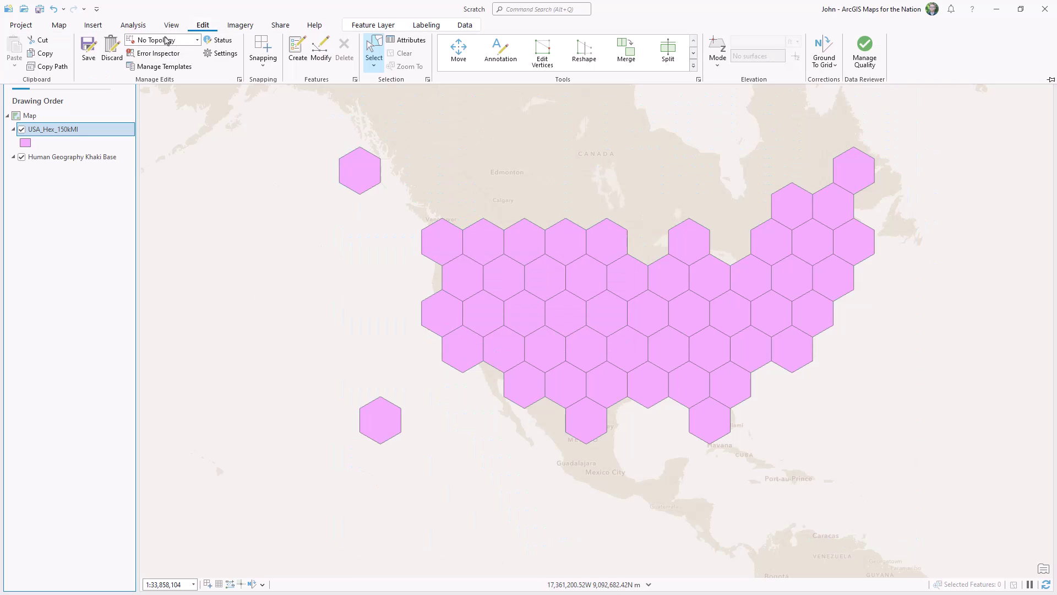
{"action": "left_click", "coordinate": [89, 54]}
{"action": "left_click", "coordinate": [456, 321]}
{"action": "left_click", "coordinate": [533, 413]}
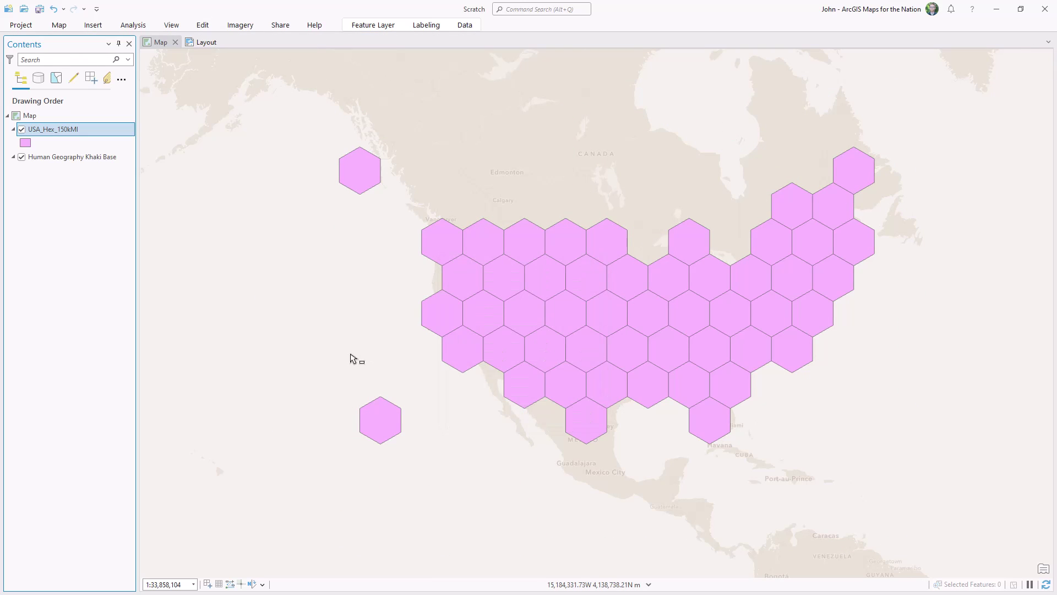
- Open the hexagon layer's attribute table and add an ST text field of length 2
{"action": "right_click", "coordinate": [132, 135]}
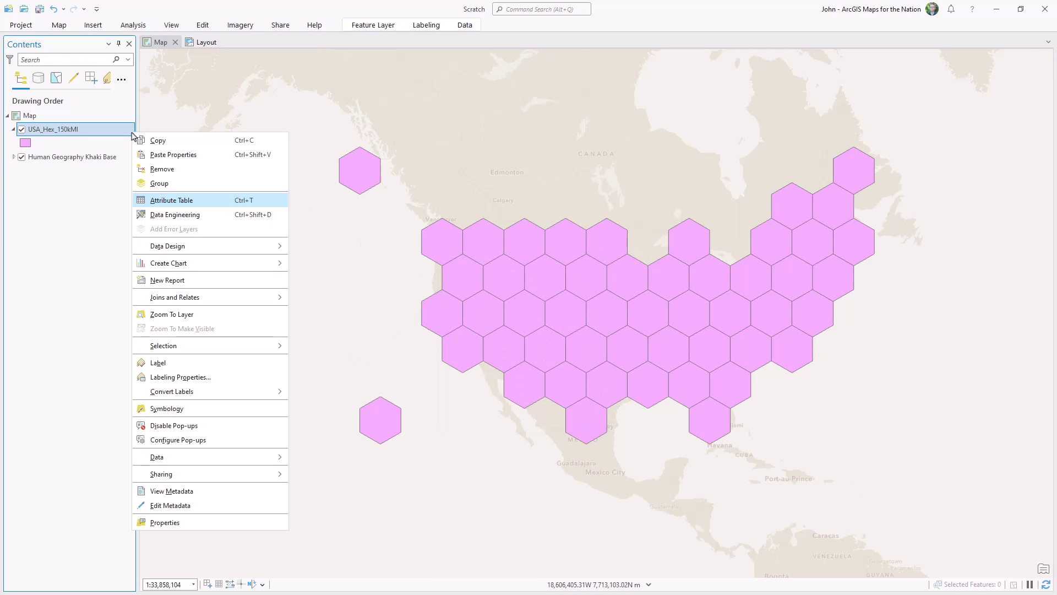
{"action": "left_click", "coordinate": [165, 201]}
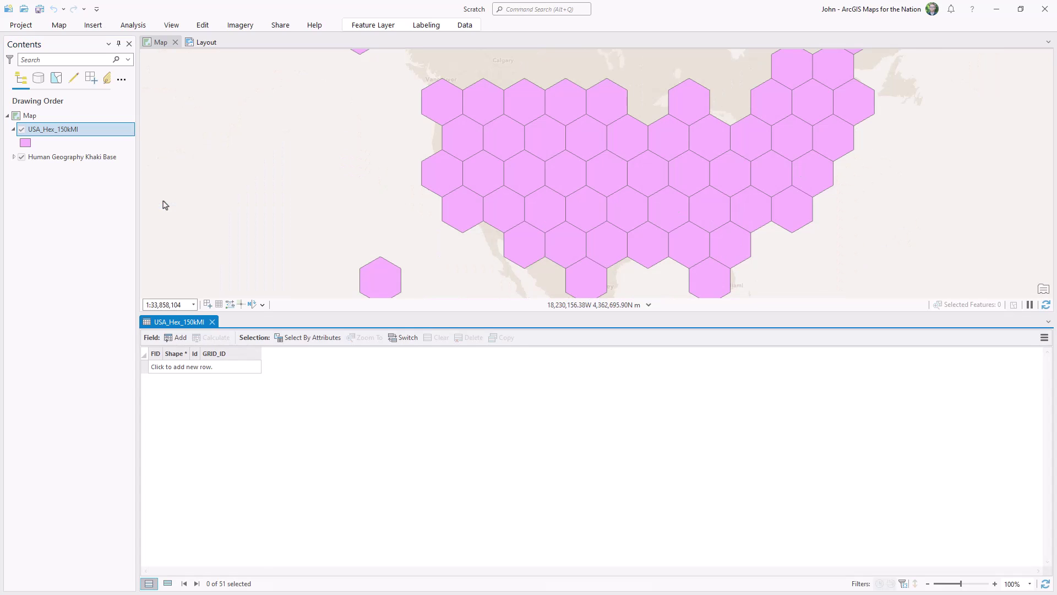
{"action": "left_click", "coordinate": [176, 337]}
{"action": "type", "text": "ST"}
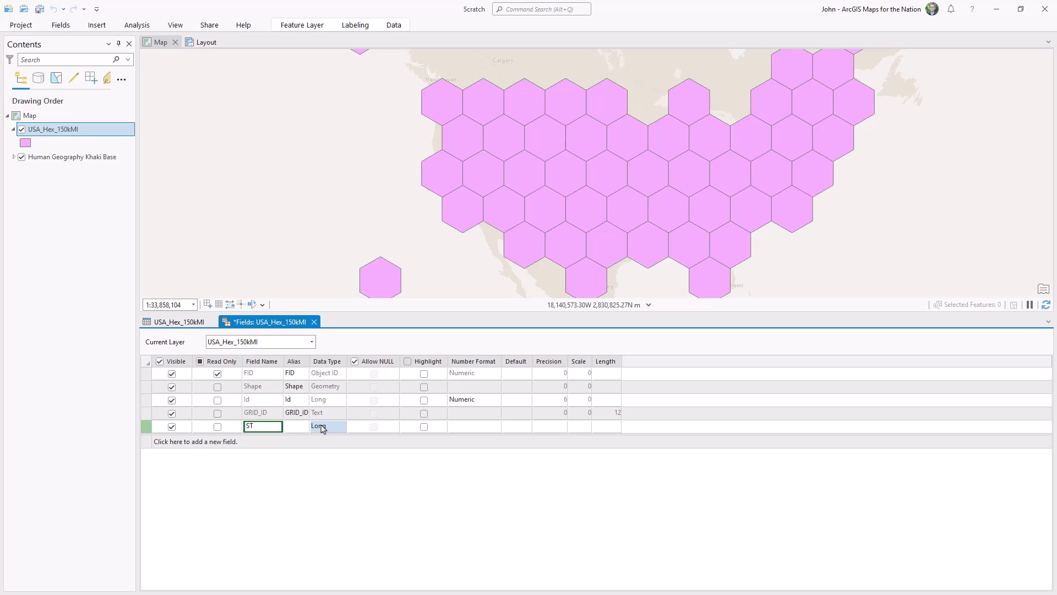
{"action": "left_click", "coordinate": [322, 428]}
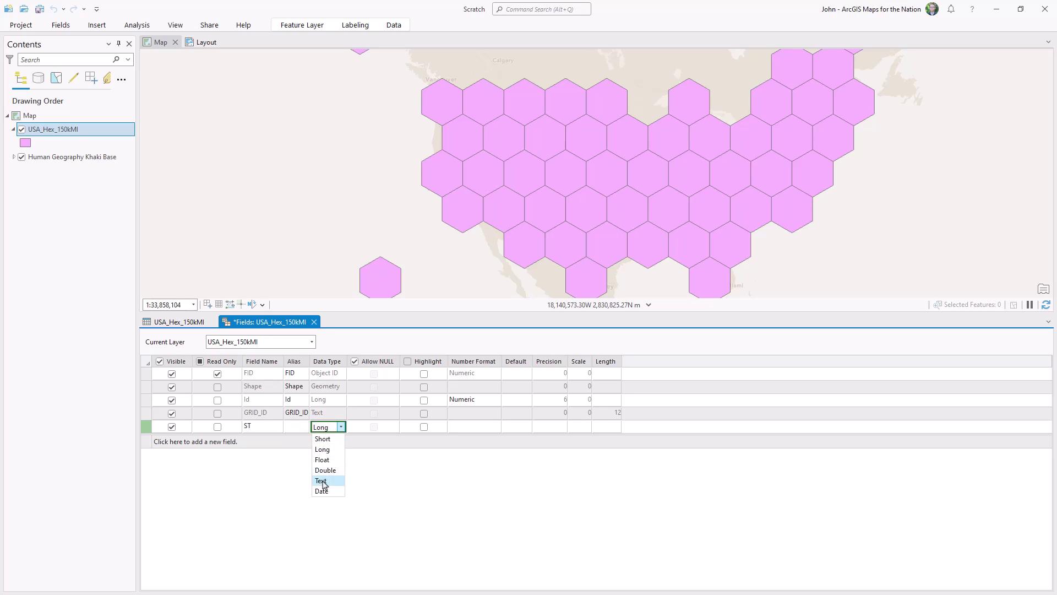
{"action": "left_click", "coordinate": [322, 481]}
{"action": "key", "text": "Tab"}
{"action": "key", "text": "Tab"}
{"action": "key", "text": "Tab"}
{"action": "key", "text": "Tab"}
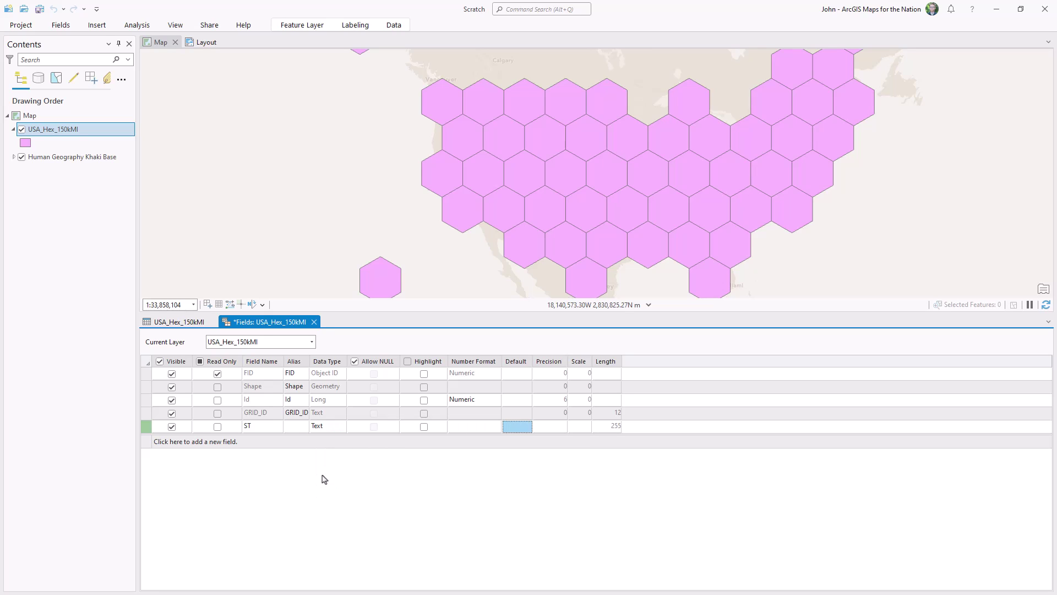
{"action": "key", "text": "Tab"}
{"action": "key", "text": "Tab"}
{"action": "key", "text": "Tab"}
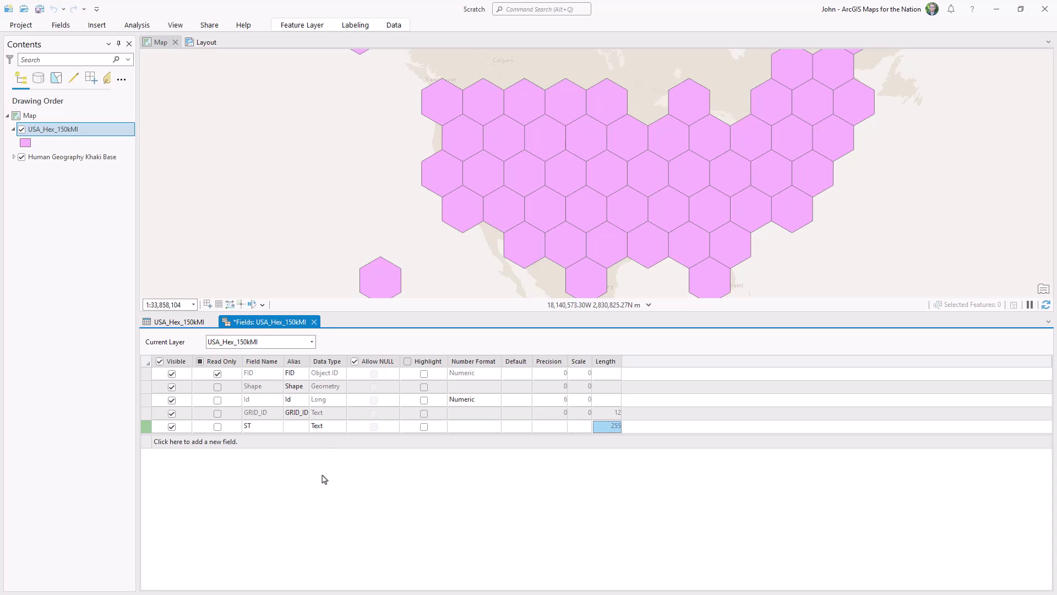
{"action": "left_click", "coordinate": [614, 427]}
{"action": "type", "text": "2"}
{"action": "key", "text": "Return"}
- Save the new ST field and close the Fields view
{"action": "left_click", "coordinate": [60, 25]}
{"action": "left_click", "coordinate": [207, 47]}
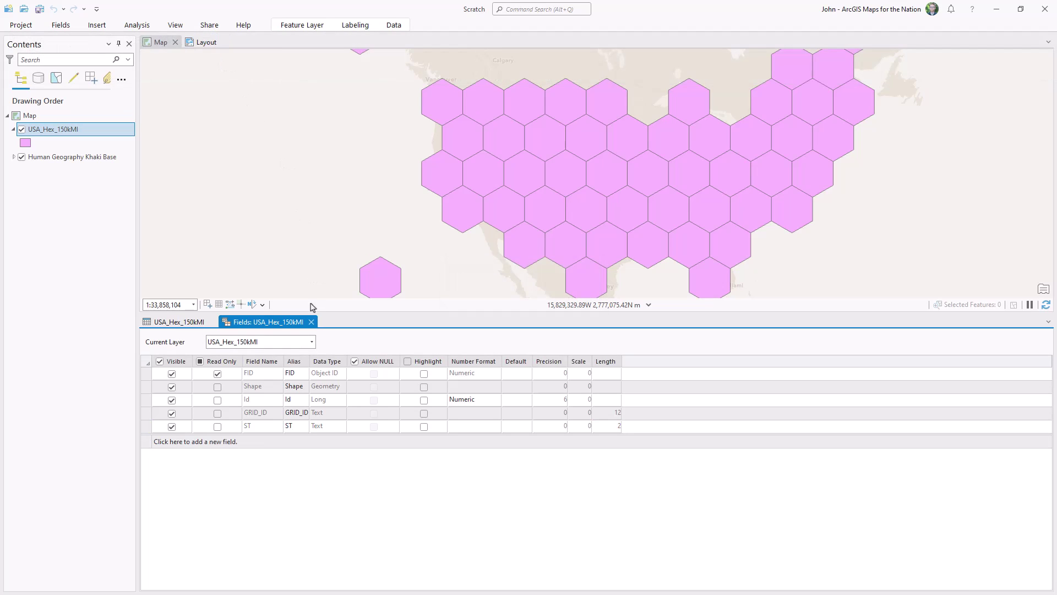
{"action": "left_click", "coordinate": [312, 322]}
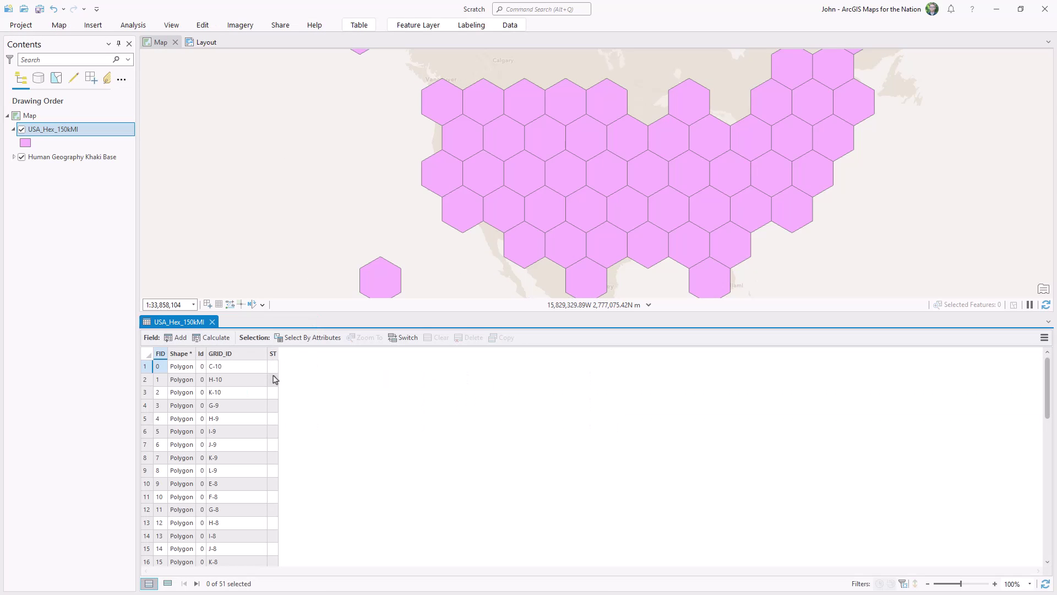
- Enter HI as the first hexagon's ST value in the attribute table
{"action": "left_click_drag", "start_coordinate": [297, 314], "coordinate": [297, 340]}
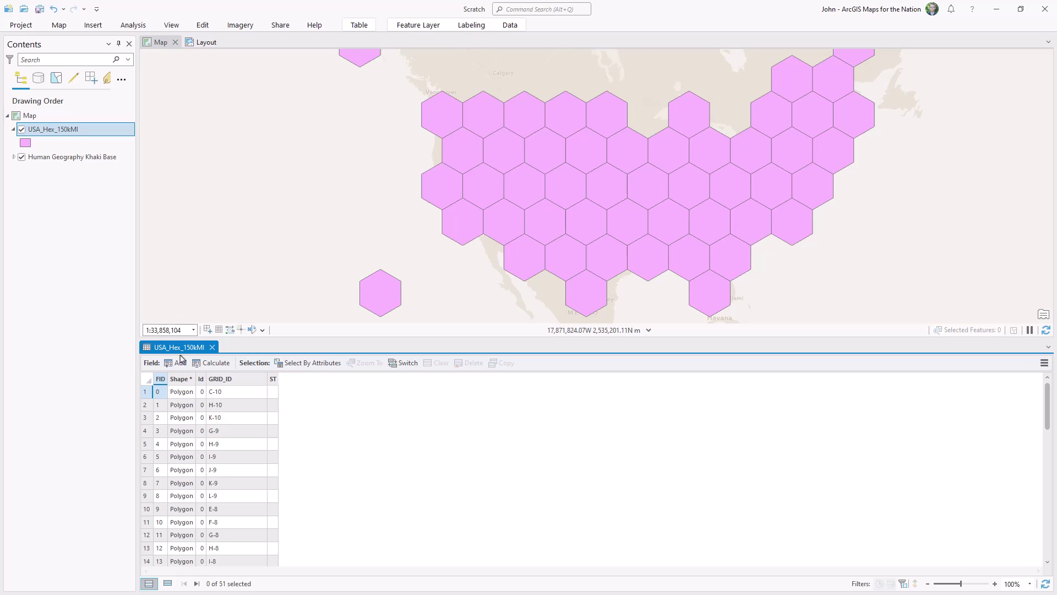
{"action": "left_click", "coordinate": [148, 393]}
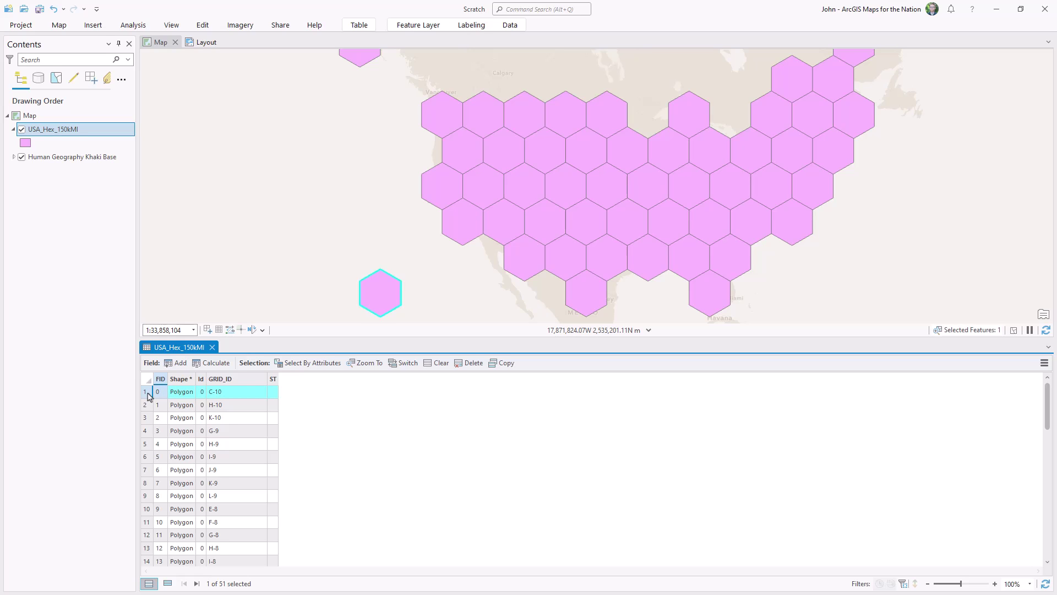
{"action": "double_click", "coordinate": [272, 393]}
{"action": "type", "text": "HI"}
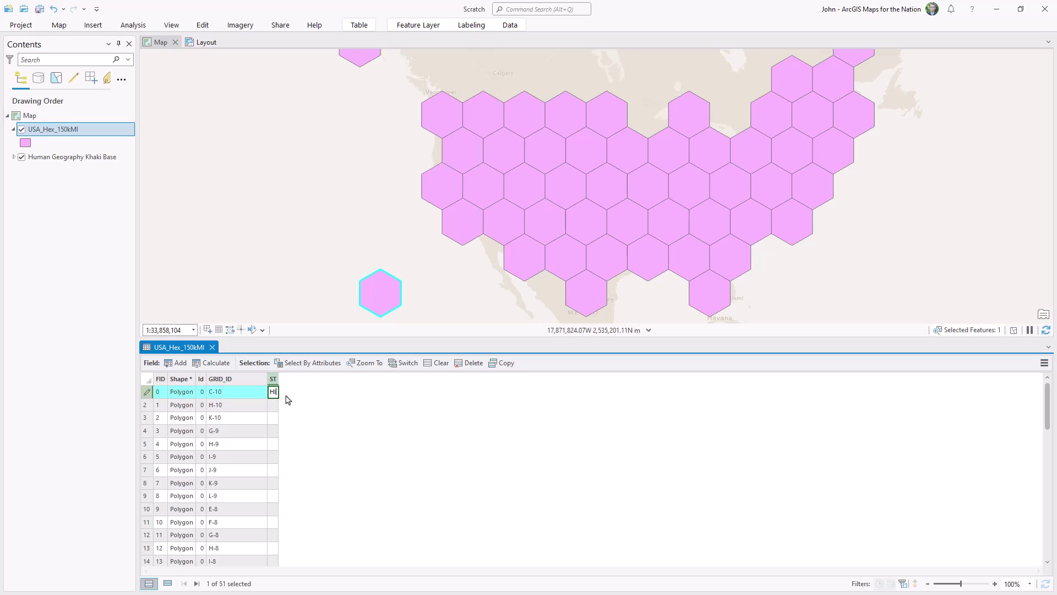
{"action": "key", "text": "Return"}
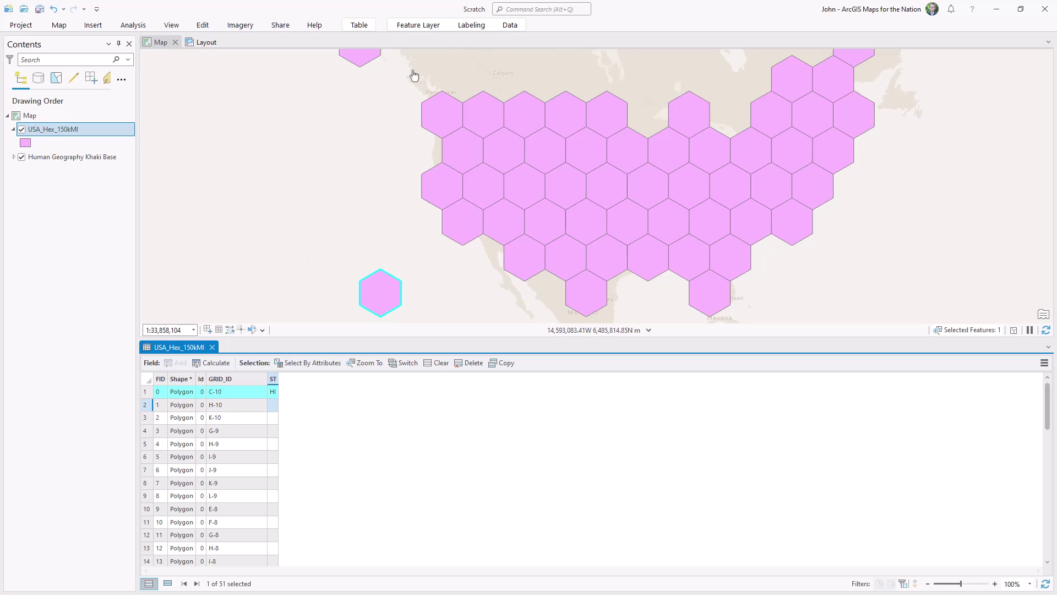
- Label the hexagon layer using the ST field and turn labels on
{"action": "left_click", "coordinate": [471, 24]}
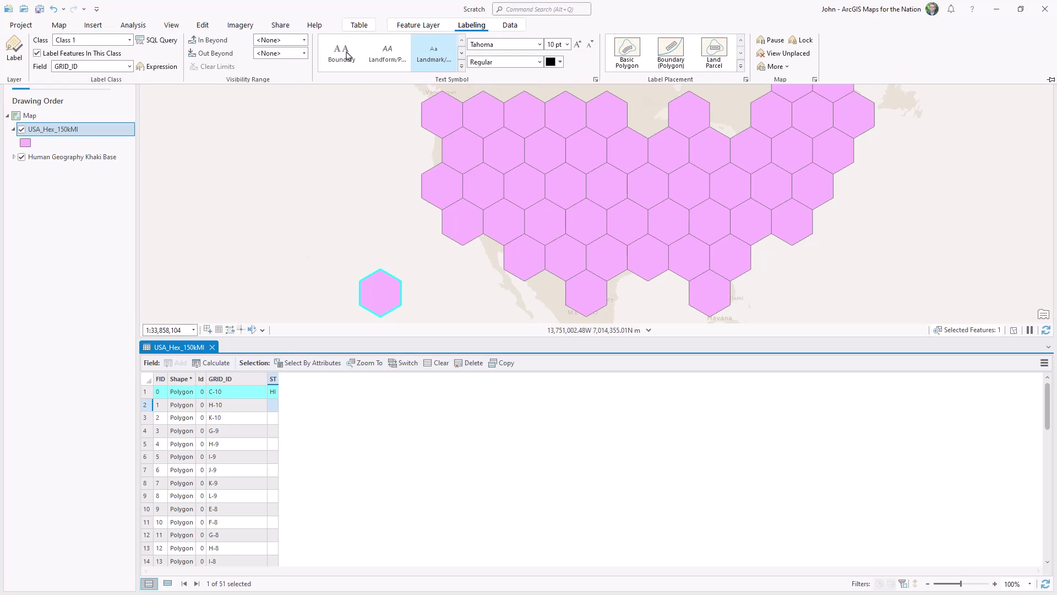
{"action": "left_click", "coordinate": [129, 66]}
{"action": "left_click", "coordinate": [80, 123]}
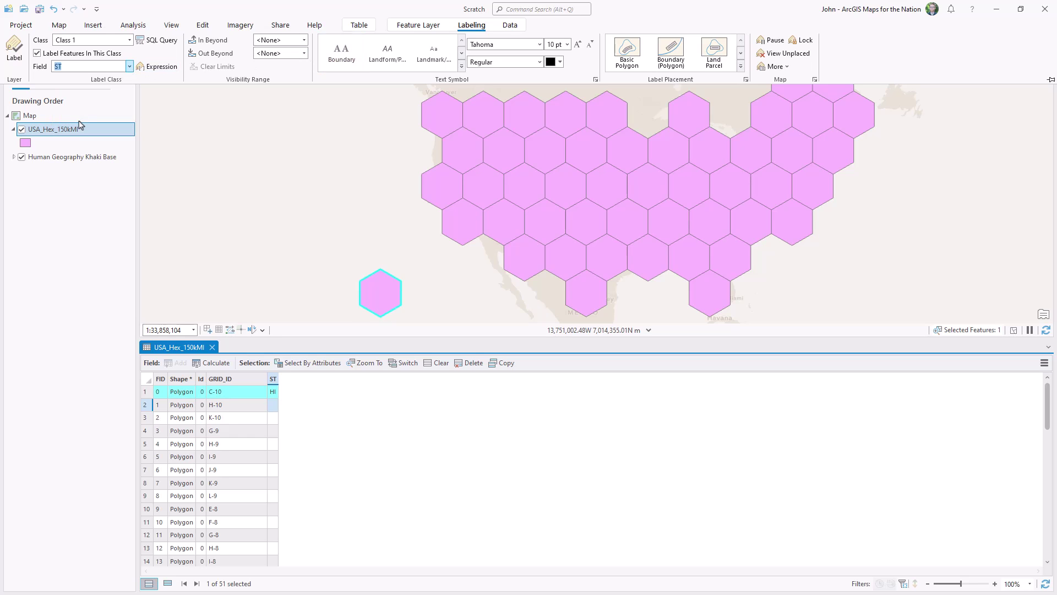
{"action": "left_click", "coordinate": [15, 55]}
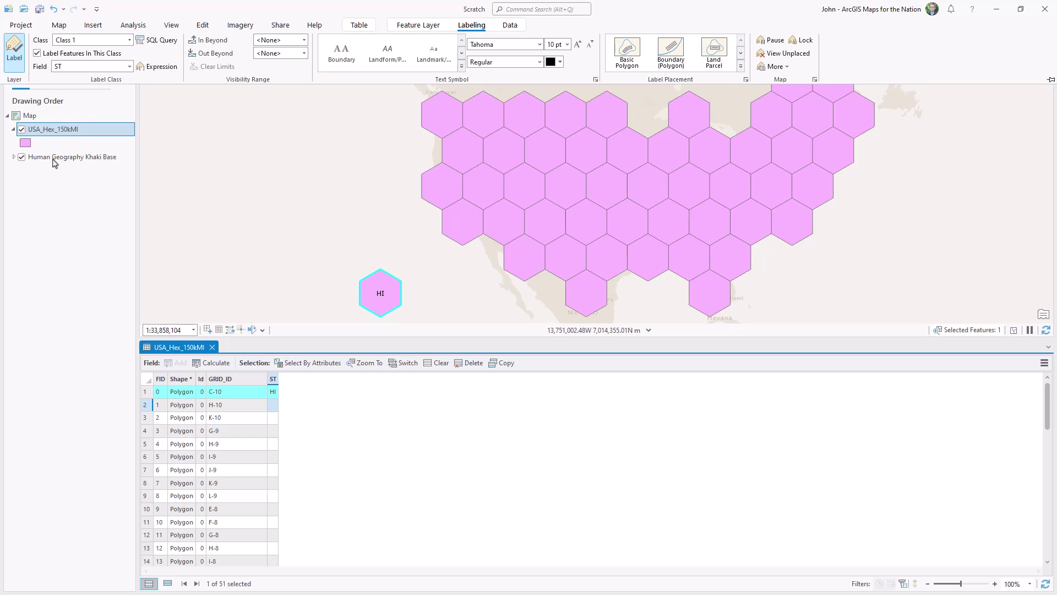
- Enter ST codes TX, FL, AZ and OK for hexes H-10, K-10, G-9 and H-9
{"action": "left_click", "coordinate": [148, 406]}
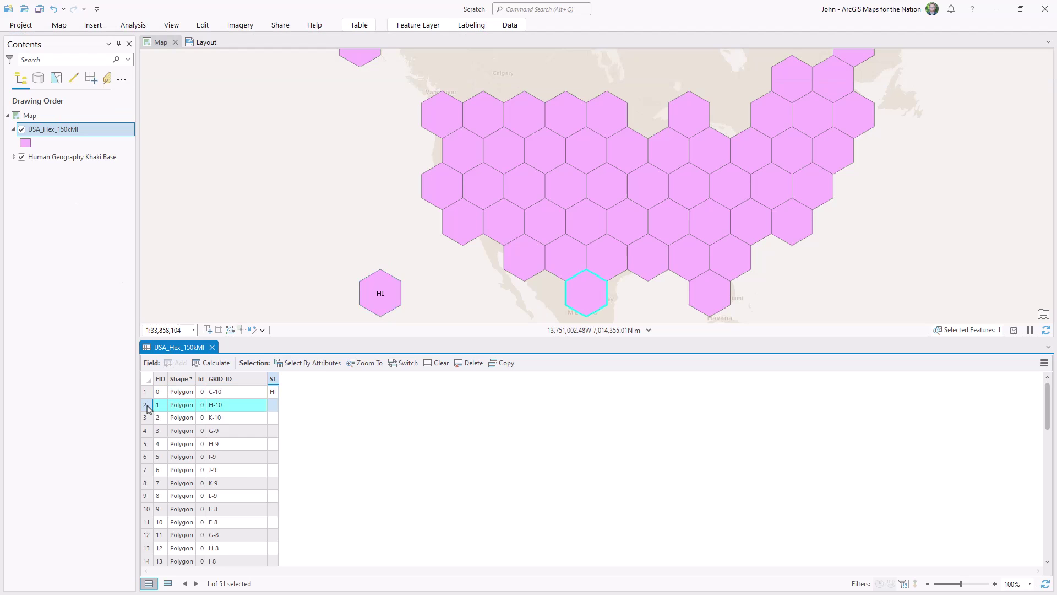
{"action": "double_click", "coordinate": [275, 407]}
{"action": "type", "text": "TX"}
{"action": "key", "text": "Return"}
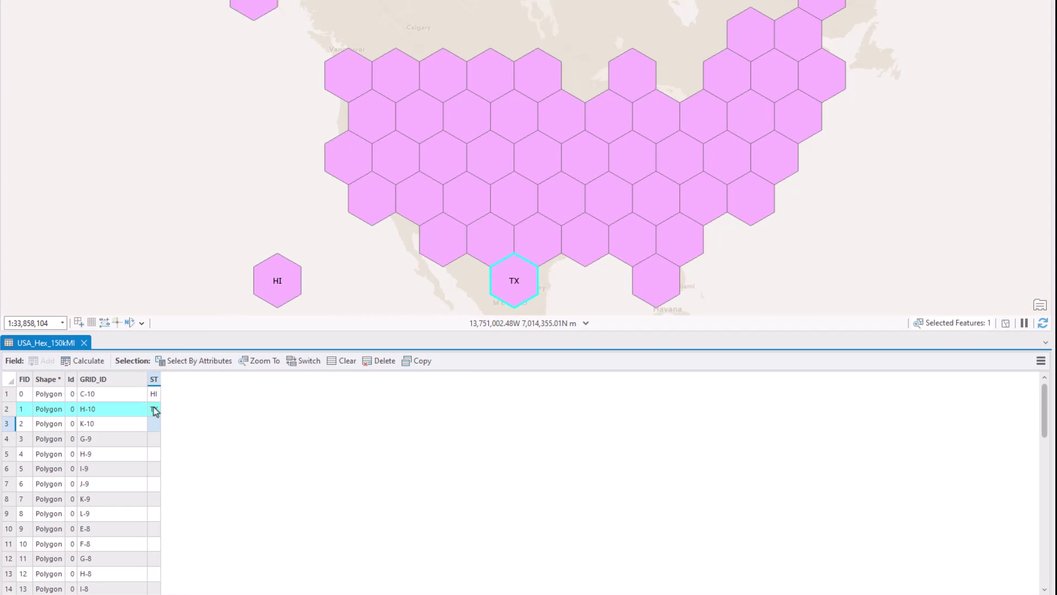
{"action": "left_click", "coordinate": [7, 424]}
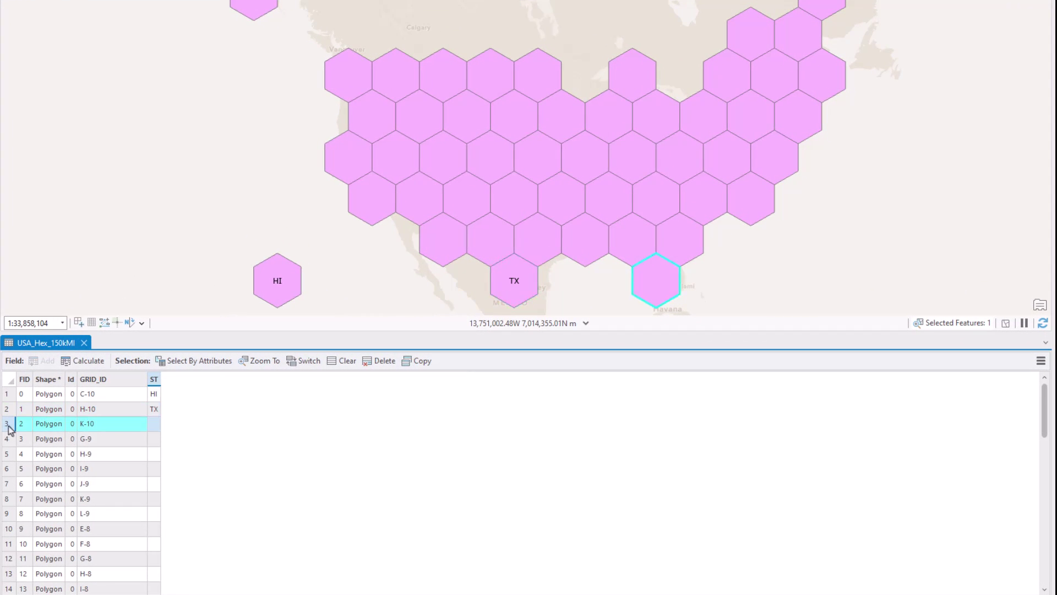
{"action": "double_click", "coordinate": [152, 424]}
{"action": "type", "text": "FL"}
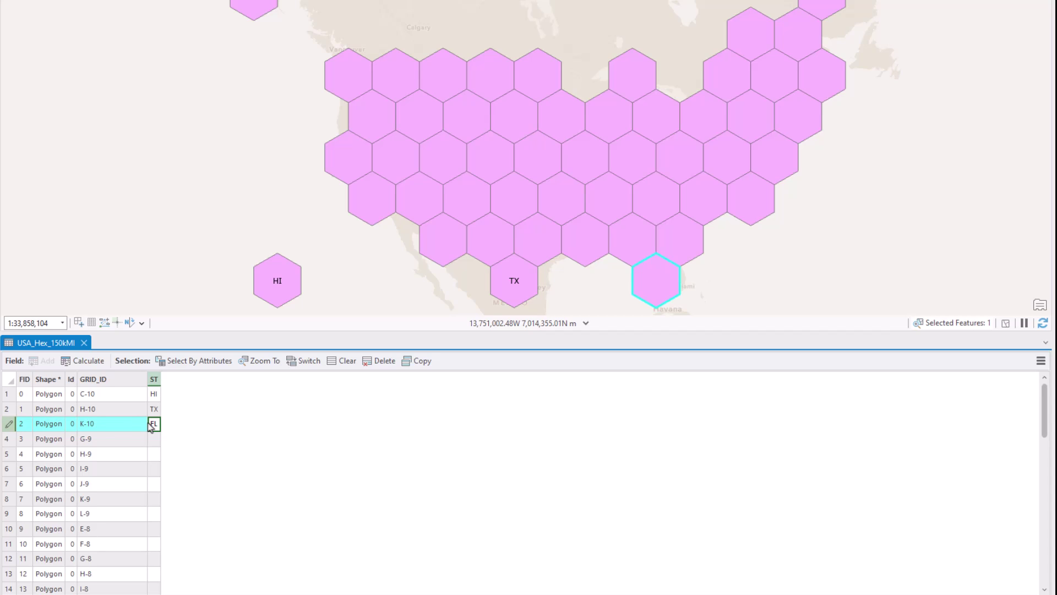
{"action": "left_click", "coordinate": [8, 440]}
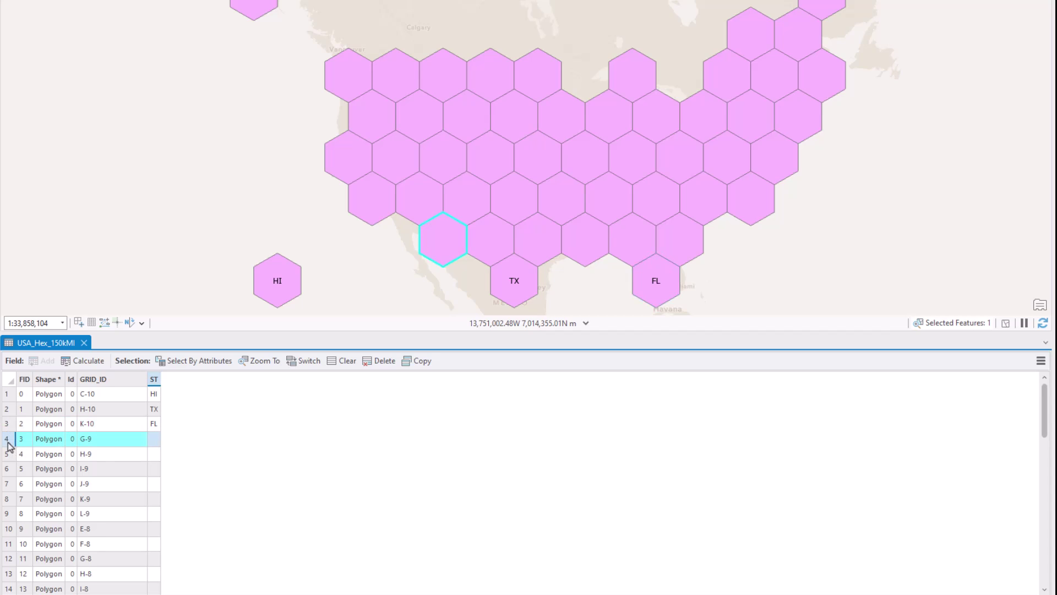
{"action": "double_click", "coordinate": [154, 439]}
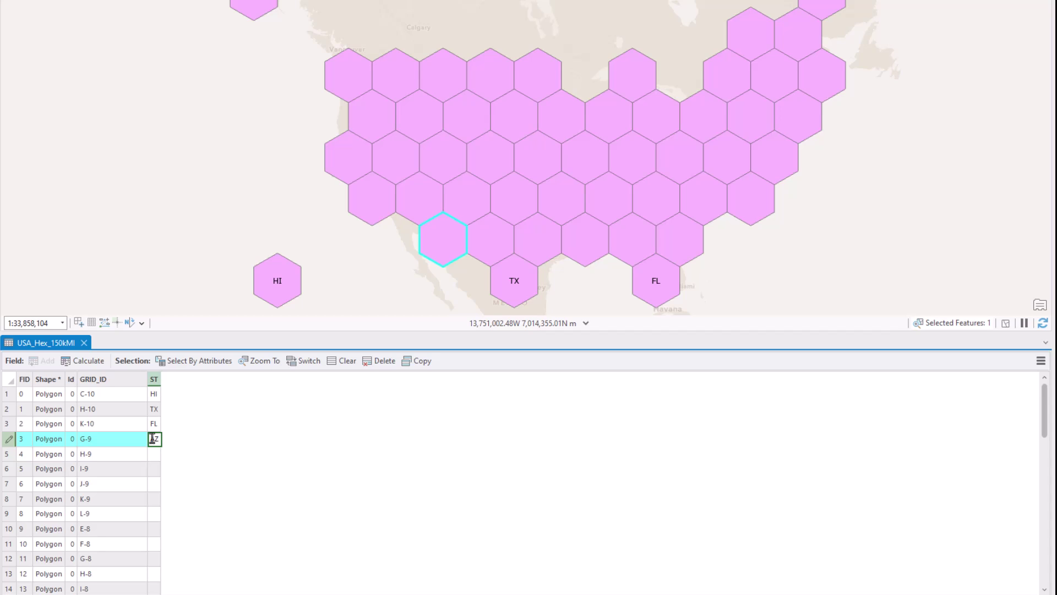
{"action": "type", "text": "AZ"}
{"action": "left_click", "coordinate": [5, 454]}
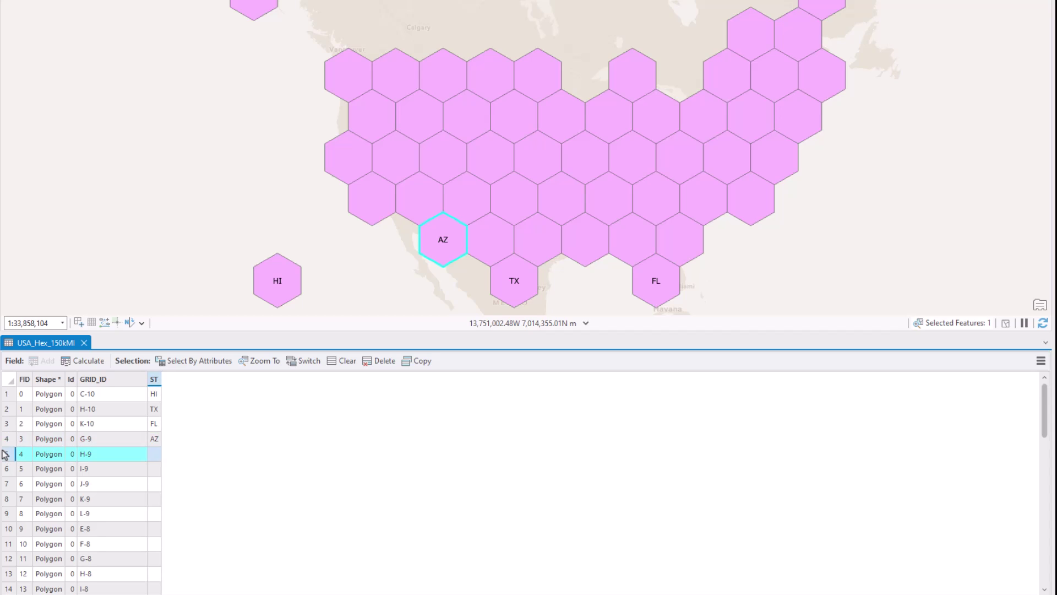
{"action": "left_click", "coordinate": [155, 455]}
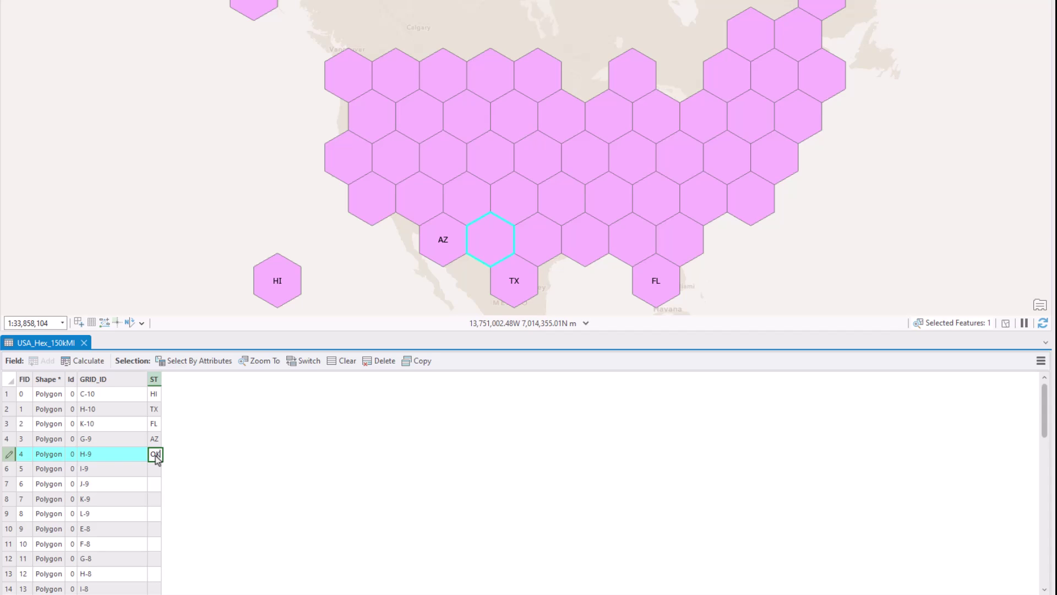
{"action": "key", "text": "Return"}
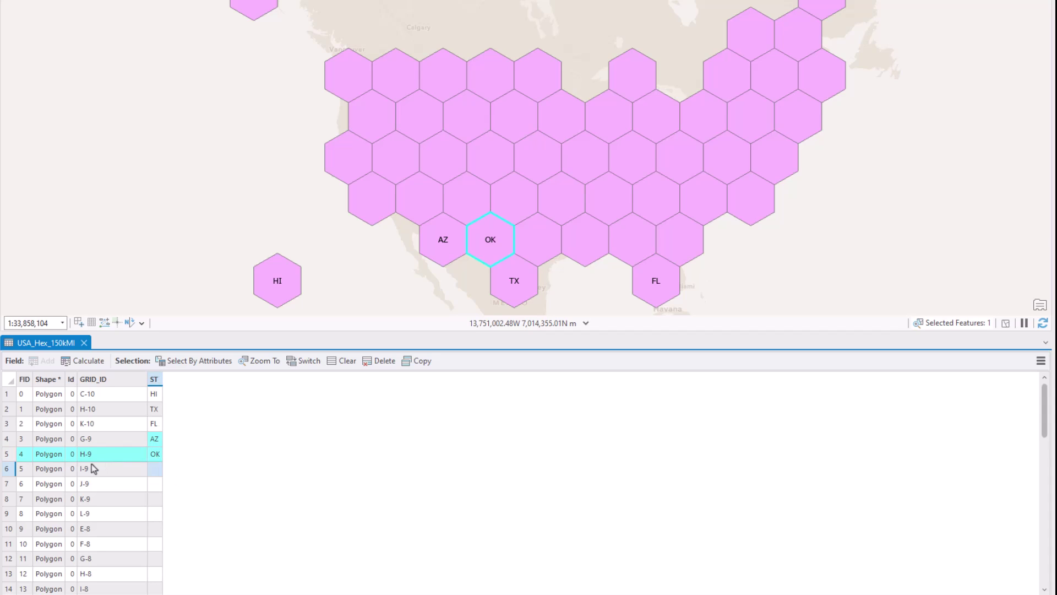
- Enter ST codes LA, MS, AL, GA and CA for hexes I-9 through L-9 and E-8
{"action": "left_click", "coordinate": [6, 472]}
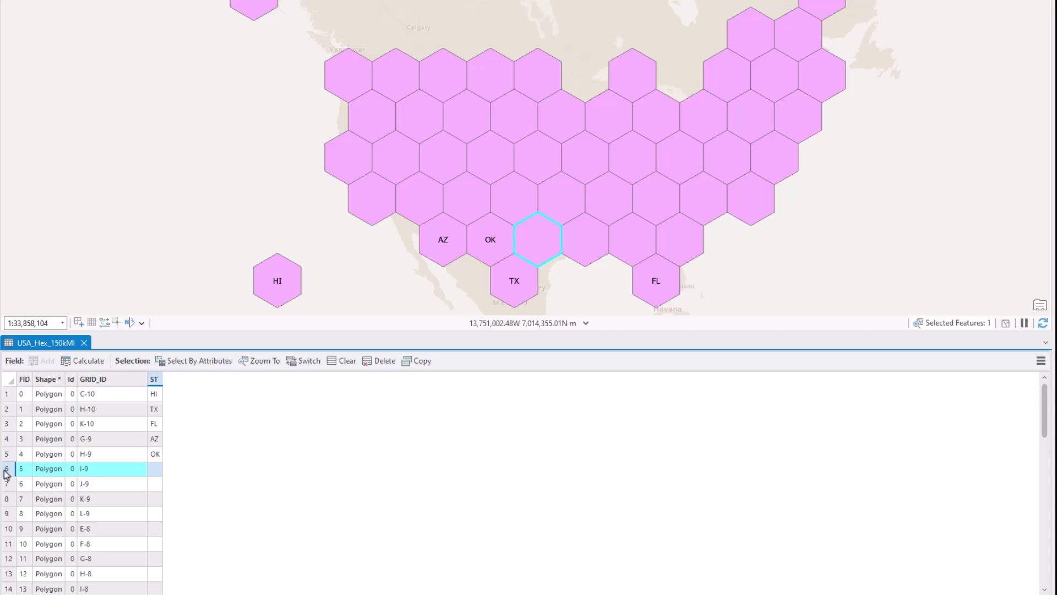
{"action": "double_click", "coordinate": [155, 469]}
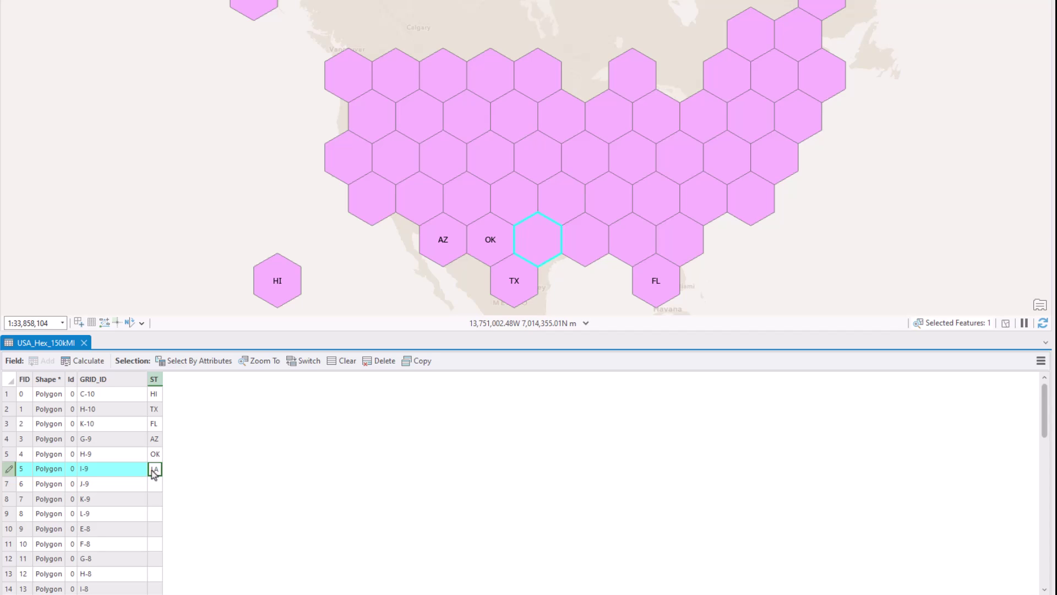
{"action": "key", "text": "Return"}
{"action": "left_click", "coordinate": [11, 485]}
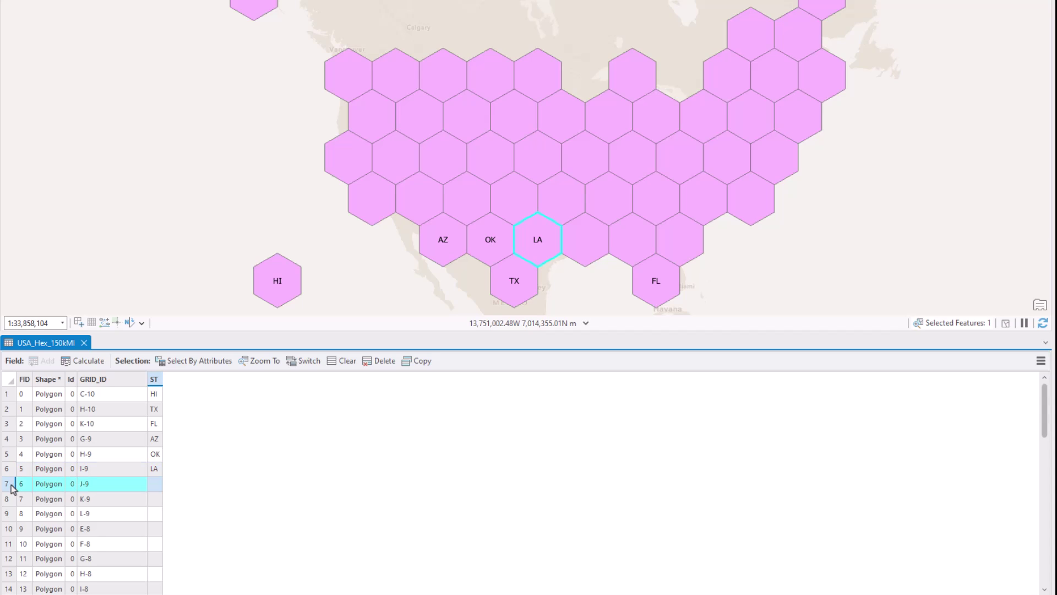
{"action": "double_click", "coordinate": [152, 485]}
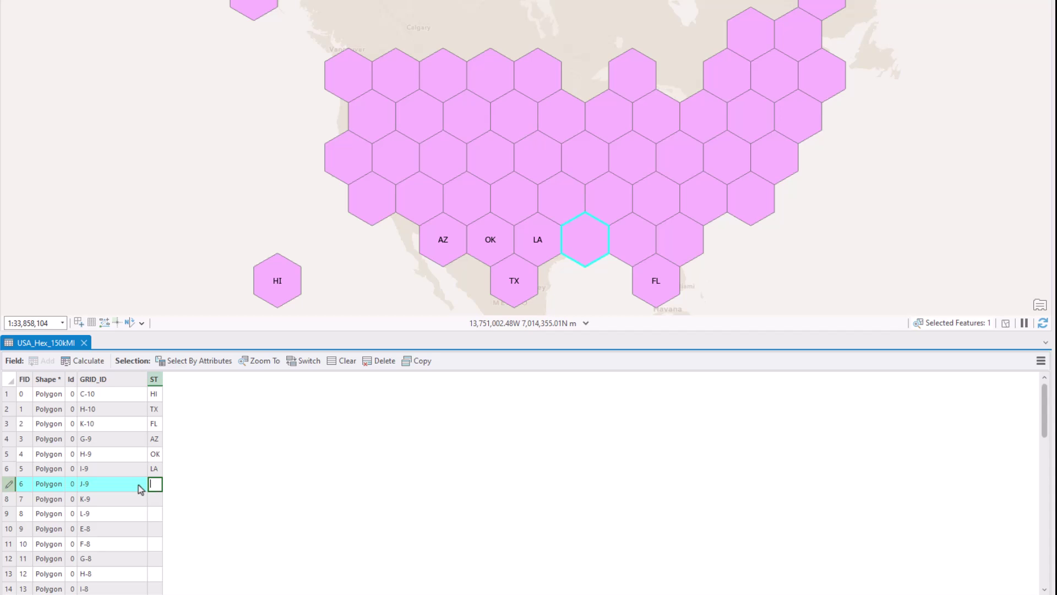
{"action": "type", "text": "MS"}
{"action": "key", "text": "Return"}
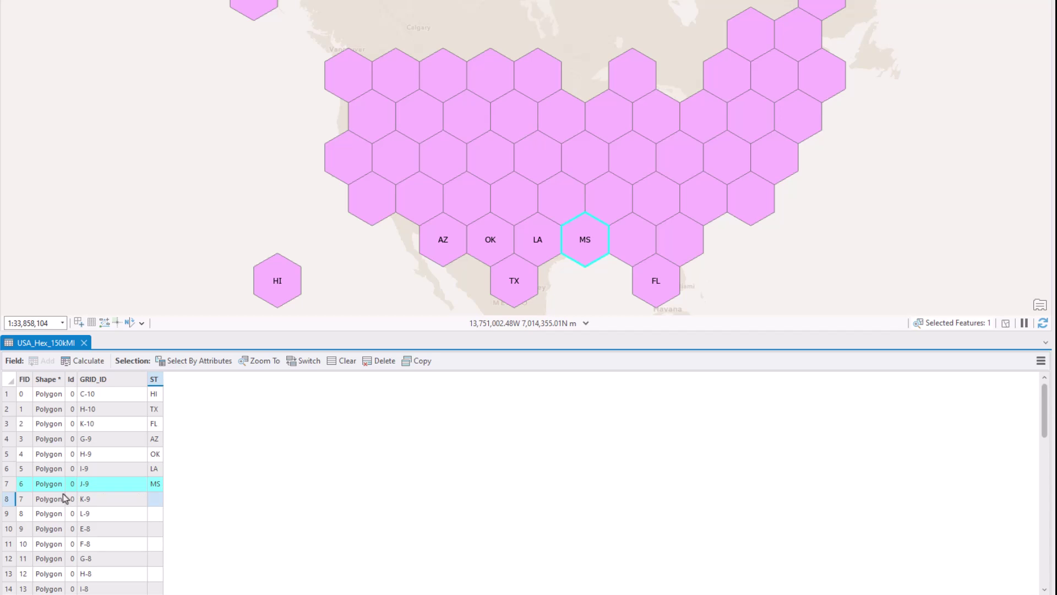
{"action": "left_click", "coordinate": [7, 500]}
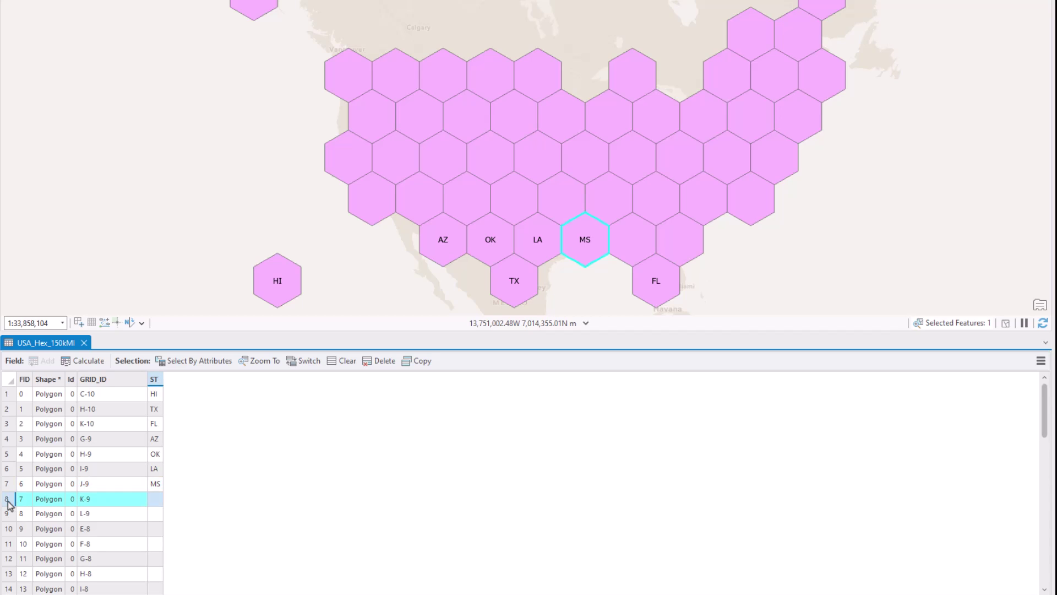
{"action": "double_click", "coordinate": [157, 500]}
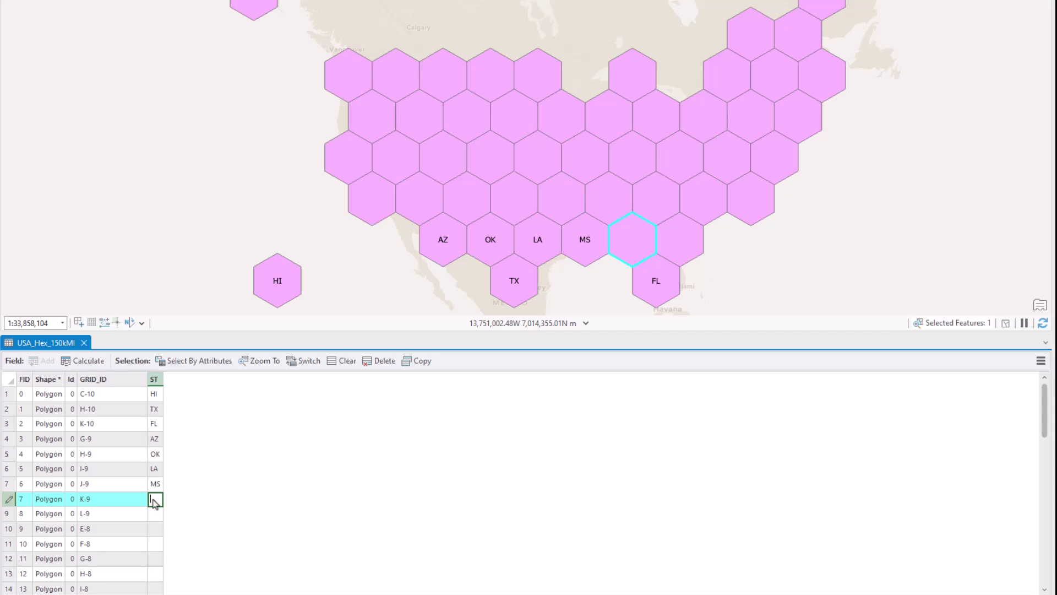
{"action": "type", "text": "AL"}
{"action": "key", "text": "Return"}
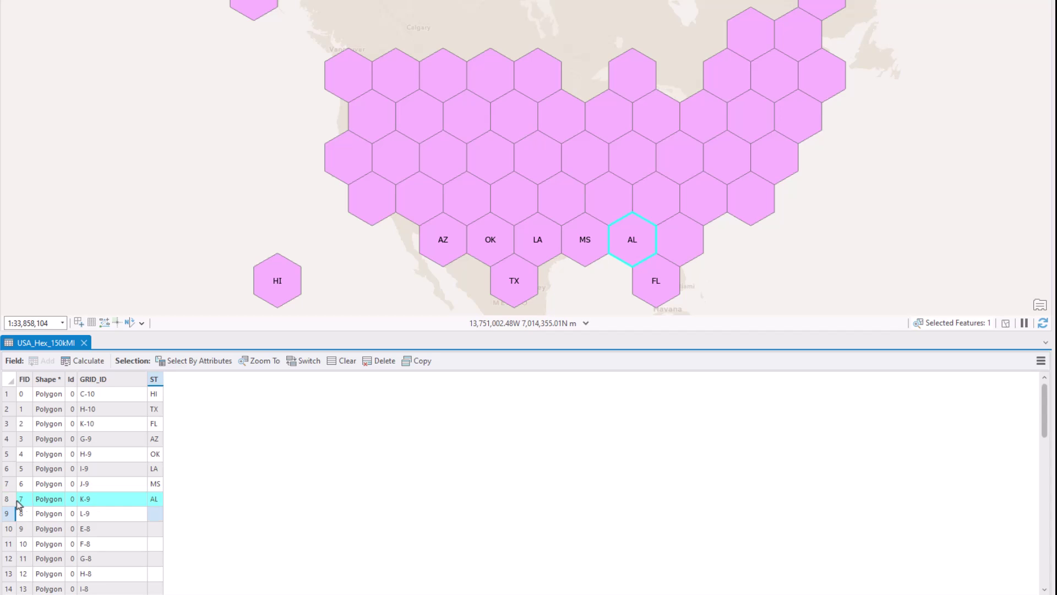
{"action": "left_click", "coordinate": [9, 515]}
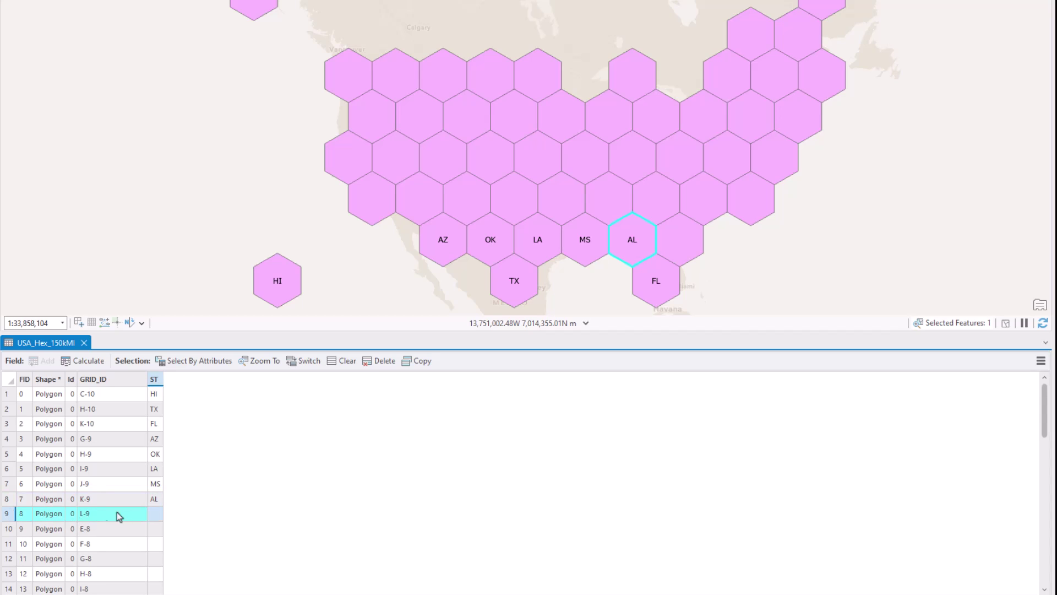
{"action": "double_click", "coordinate": [155, 514]}
{"action": "type", "text": "GA"}
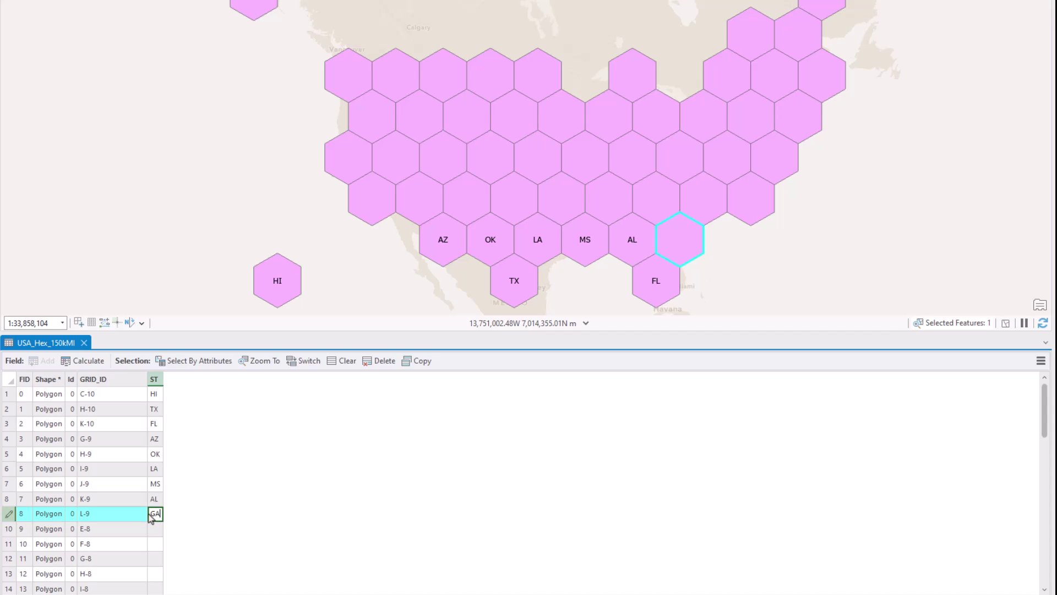
{"action": "key", "text": "Return"}
{"action": "left_click", "coordinate": [9, 529]}
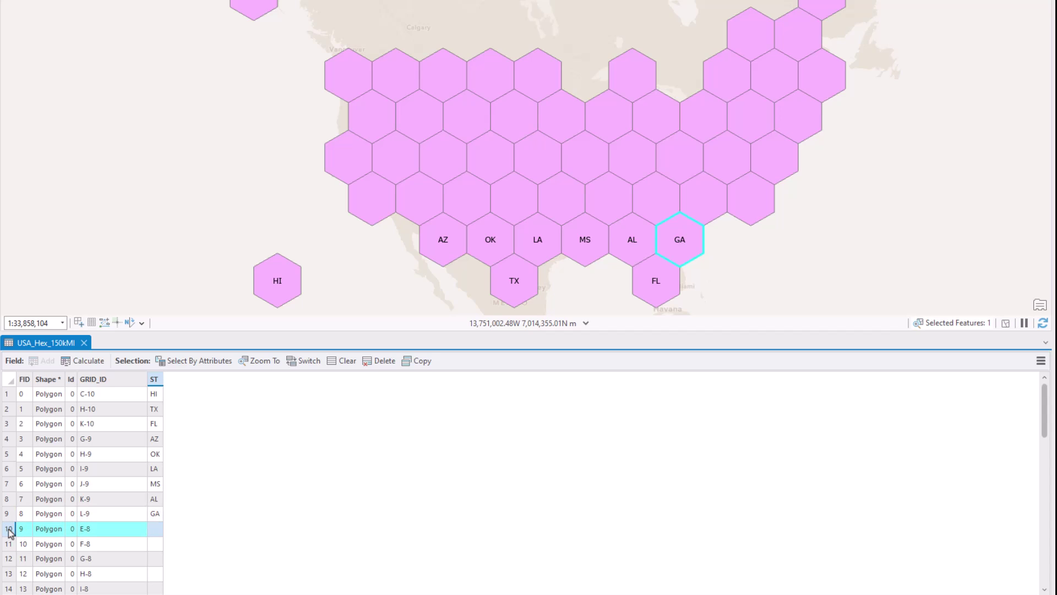
{"action": "double_click", "coordinate": [155, 529]}
{"action": "type", "text": "CA"}
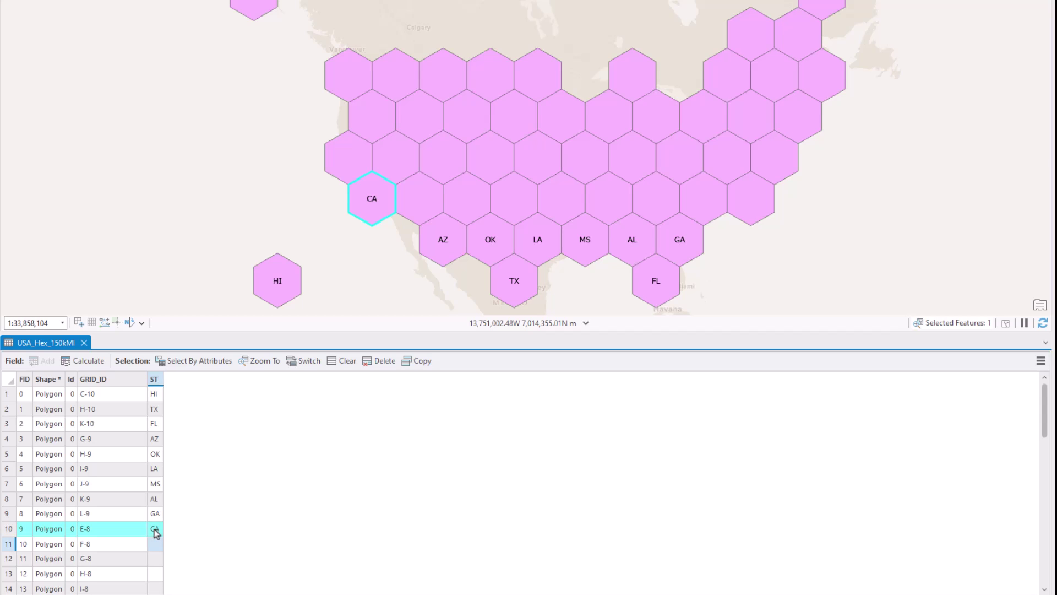
- Enter ST codes UT, NM, KS and AR for hexes F-8 through I-8
{"action": "left_click", "coordinate": [38, 545]}
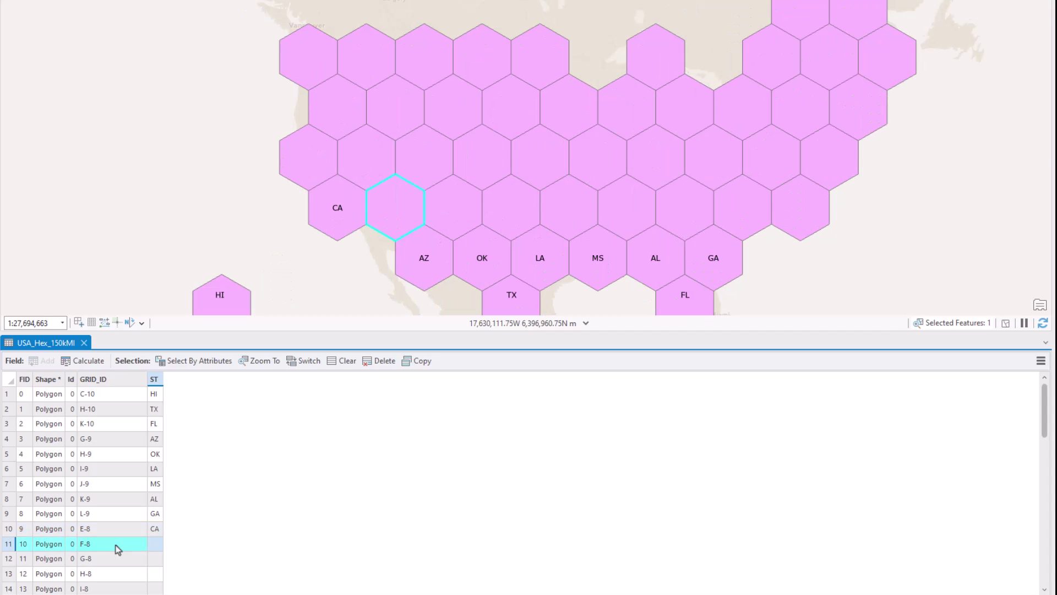
{"action": "double_click", "coordinate": [152, 544]}
{"action": "type", "text": "T"}
{"action": "key", "text": "Return"}
{"action": "left_click", "coordinate": [10, 559]}
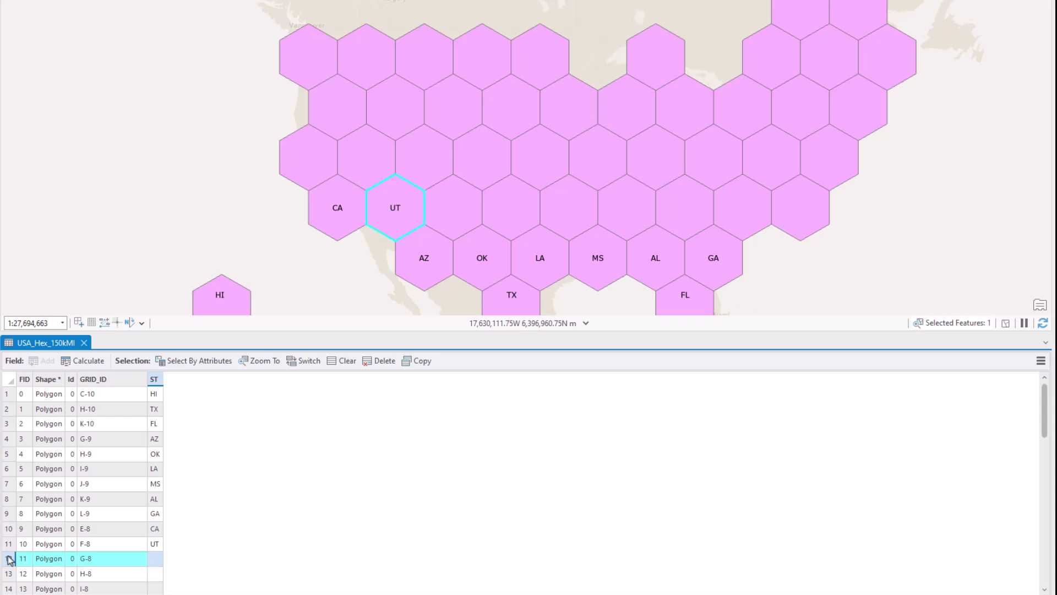
{"action": "double_click", "coordinate": [154, 560]}
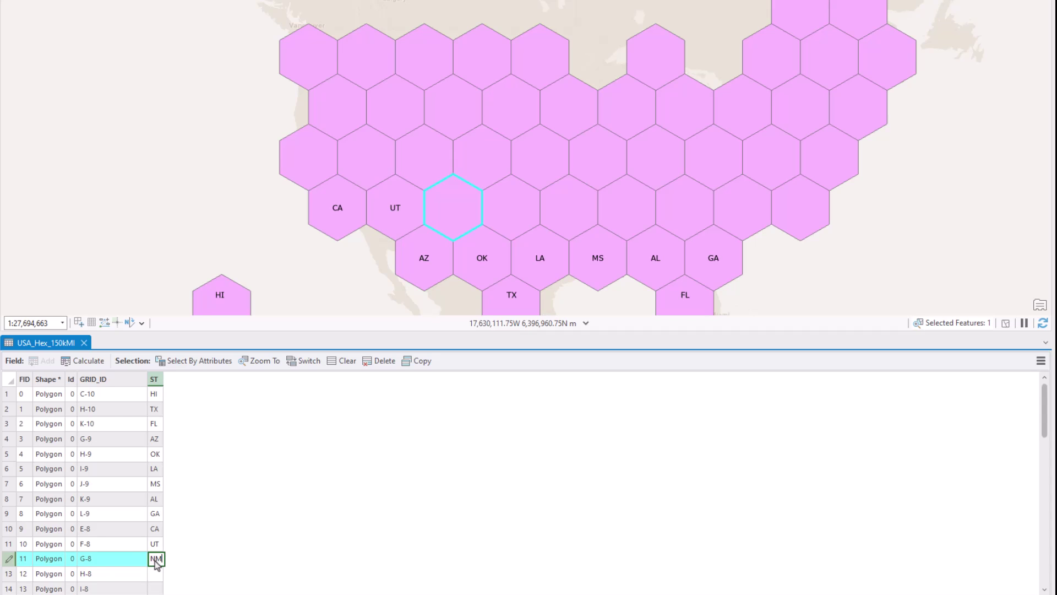
{"action": "type", "text": "NM"}
{"action": "key", "text": "Return"}
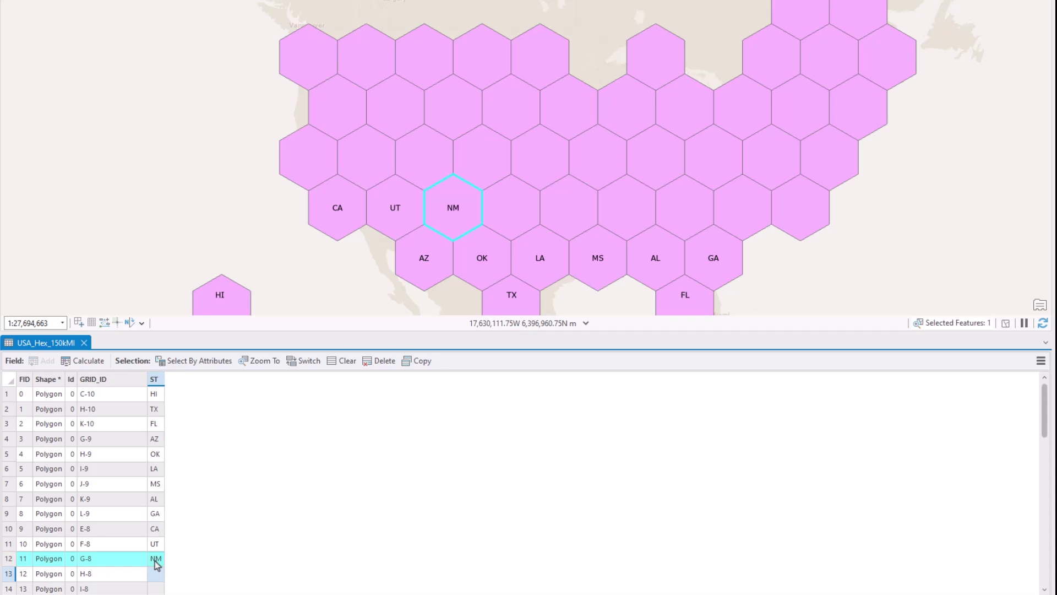
{"action": "left_click", "coordinate": [11, 575]}
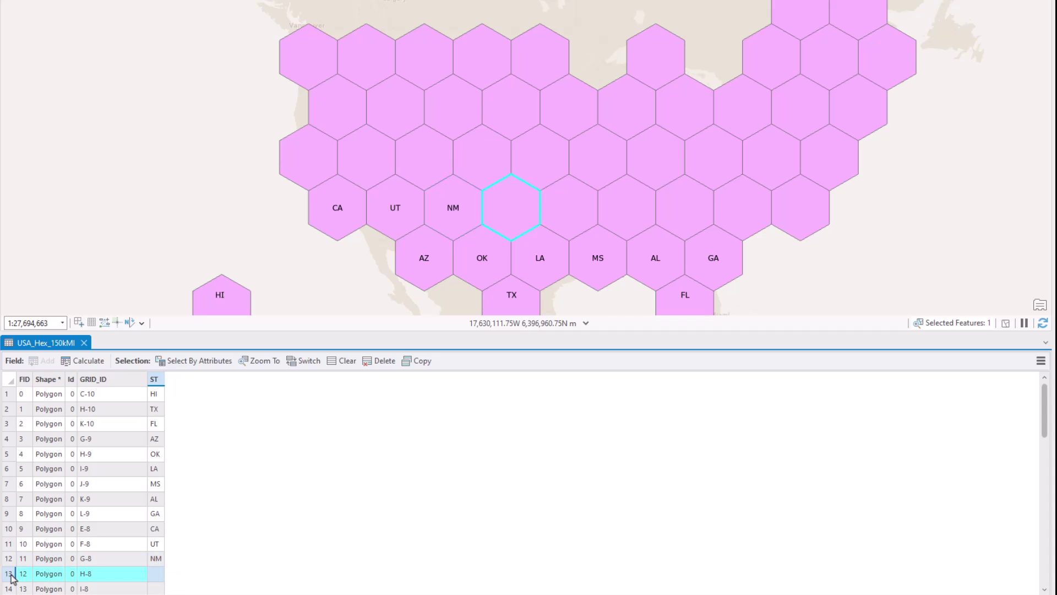
{"action": "double_click", "coordinate": [157, 576]}
{"action": "type", "text": "KS"}
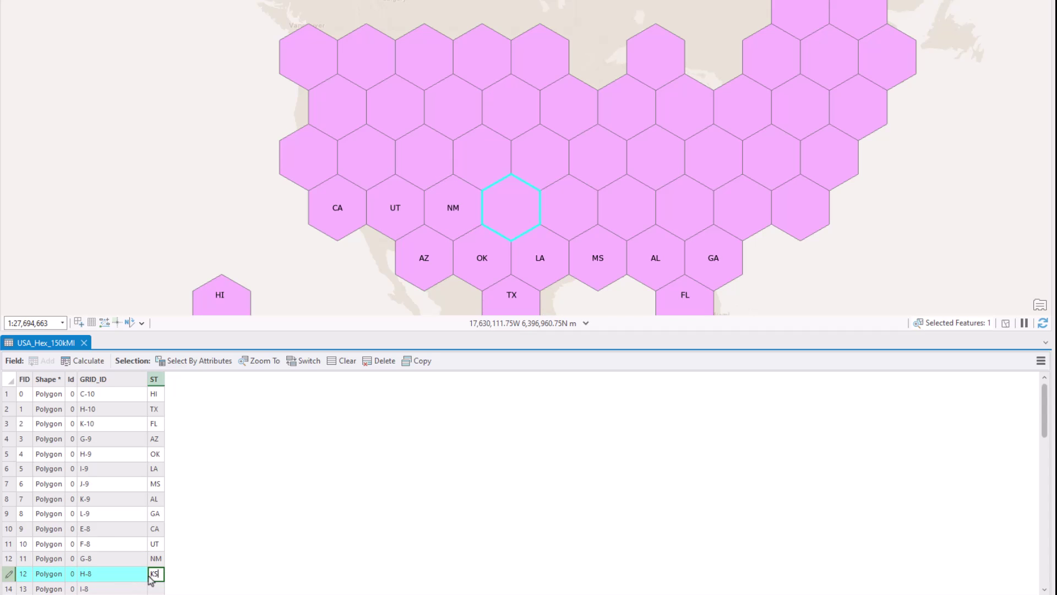
{"action": "key", "text": "Return"}
{"action": "left_click", "coordinate": [8, 582]}
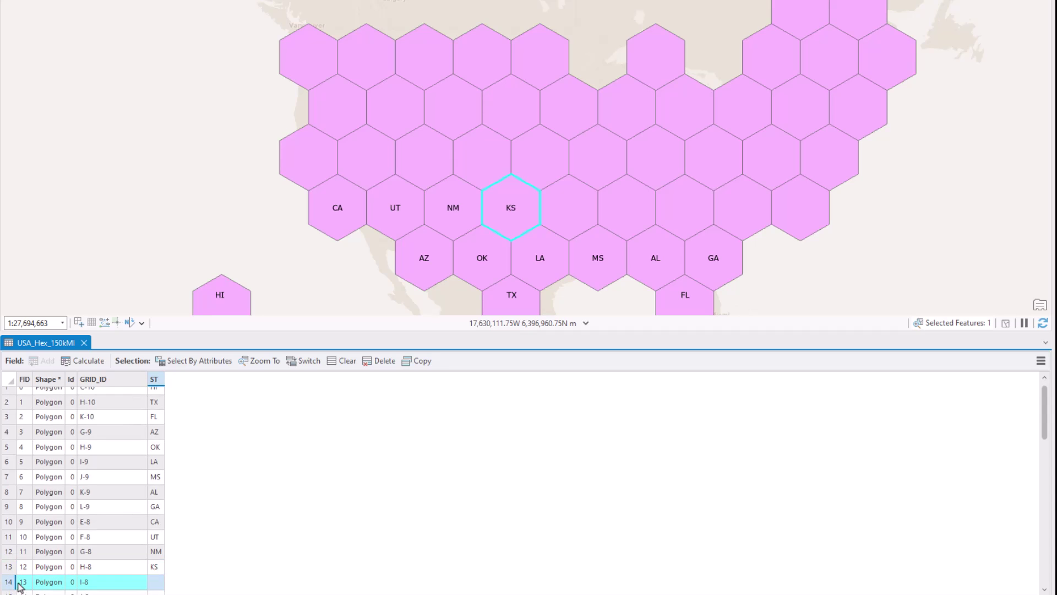
{"action": "double_click", "coordinate": [157, 583]}
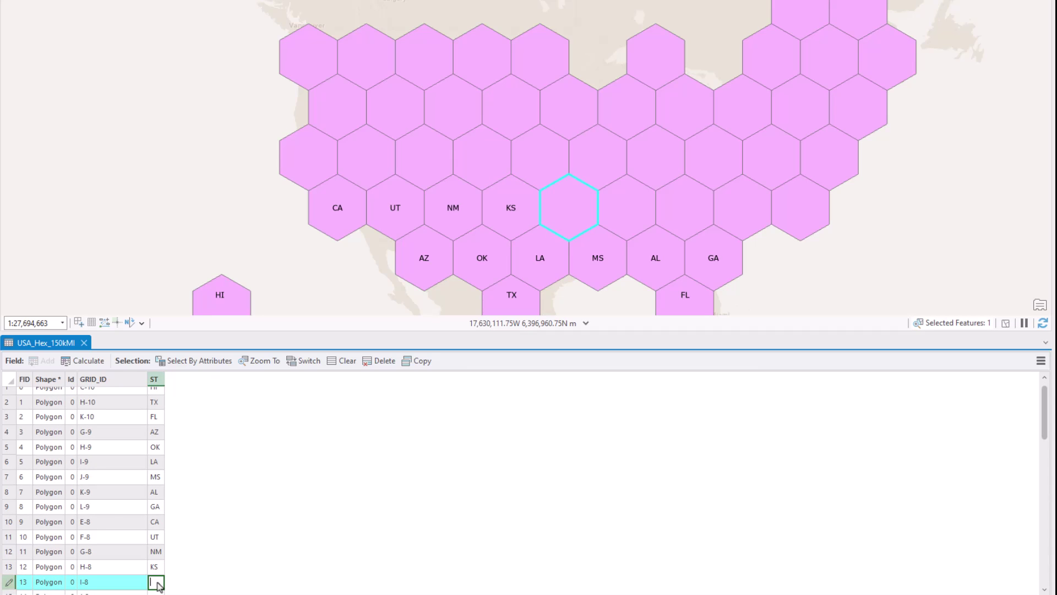
{"action": "type", "text": "AR"}
{"action": "key", "text": "Return"}
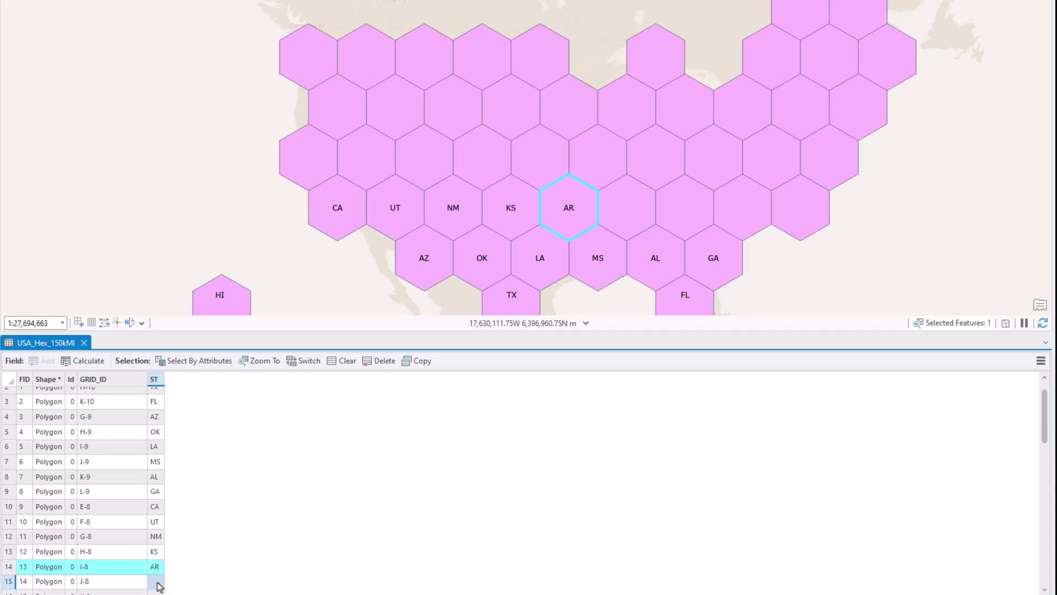
- Enter ST codes TN, SC, NC and VA for hexes J-8 through M-8
{"action": "left_click", "coordinate": [8, 584]}
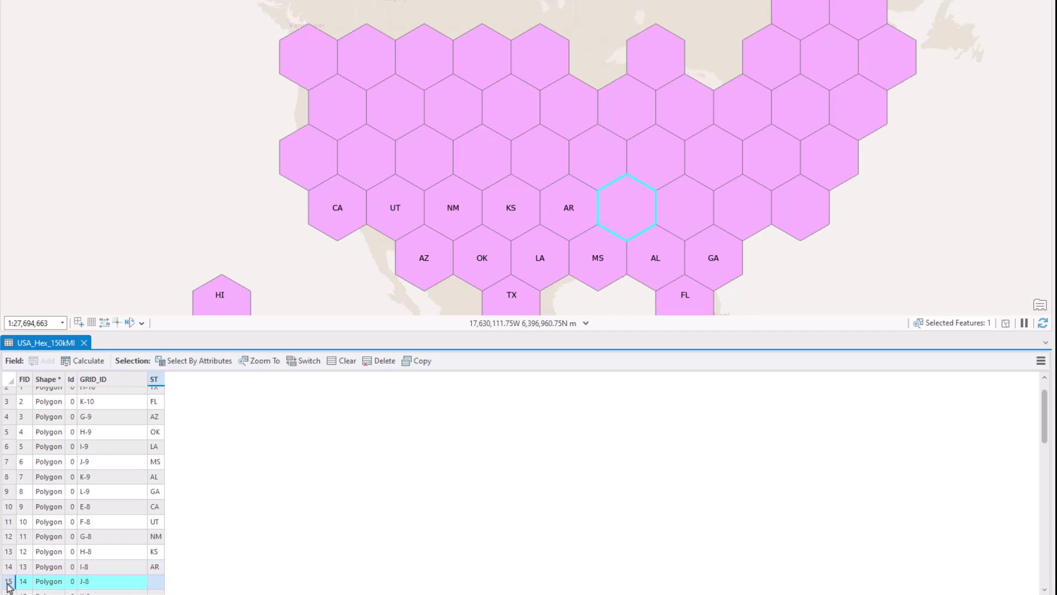
{"action": "double_click", "coordinate": [156, 584]}
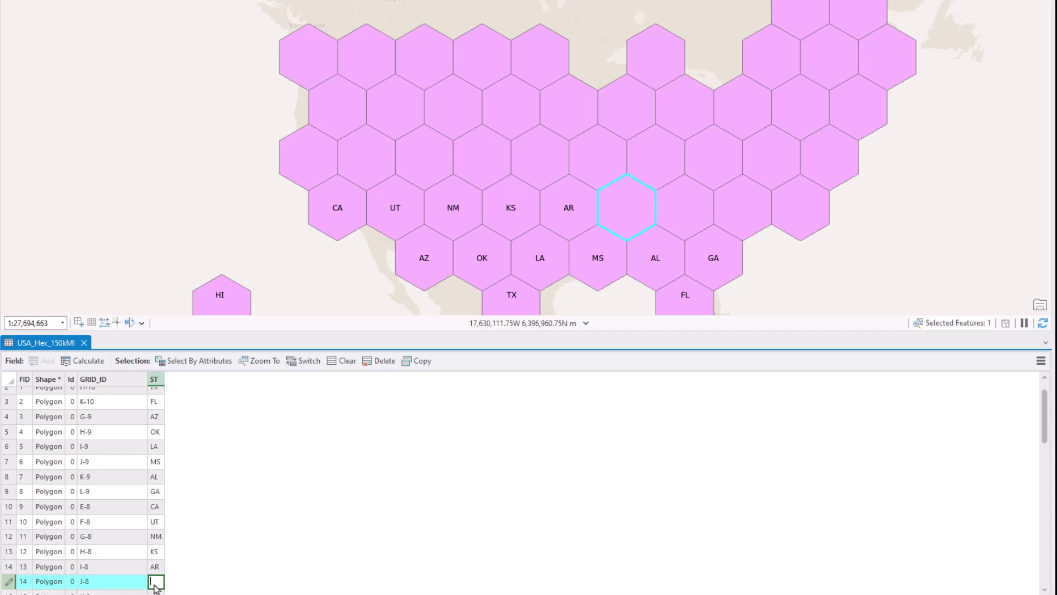
{"action": "type", "text": "TN"}
{"action": "key", "text": "Return"}
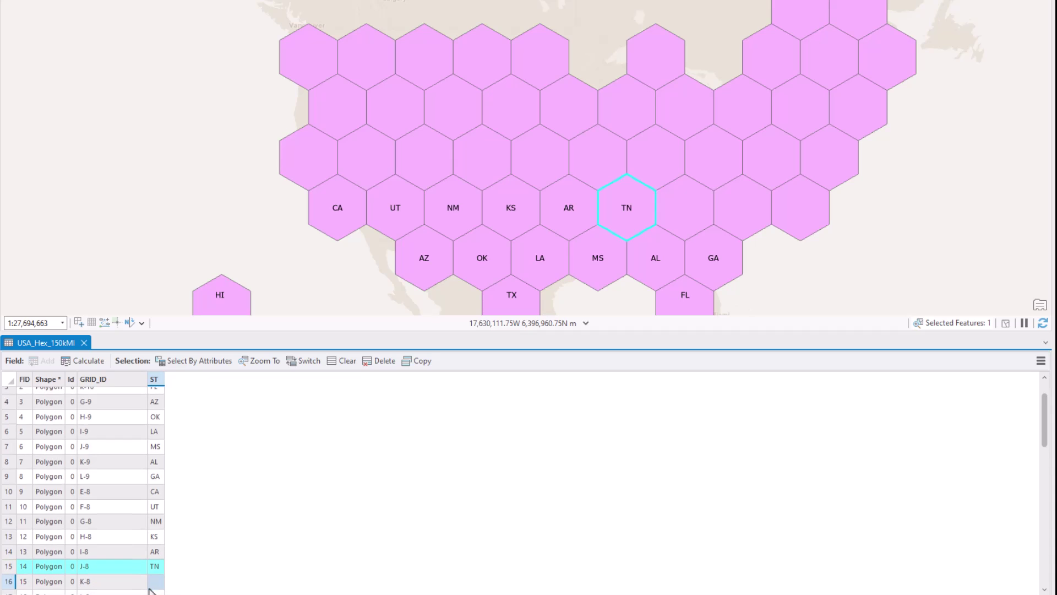
{"action": "left_click", "coordinate": [11, 583]}
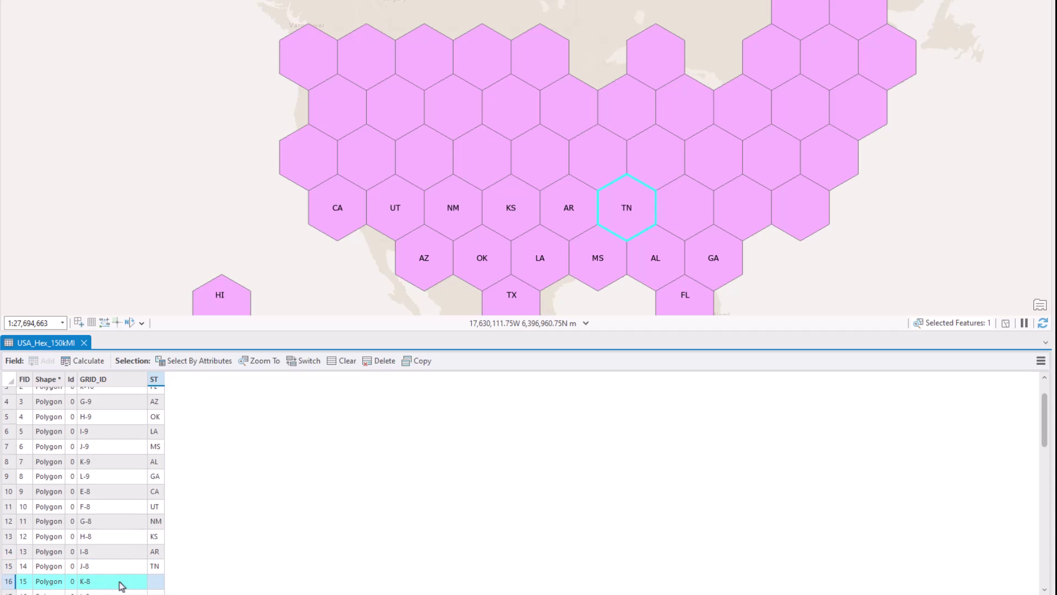
{"action": "double_click", "coordinate": [156, 582]}
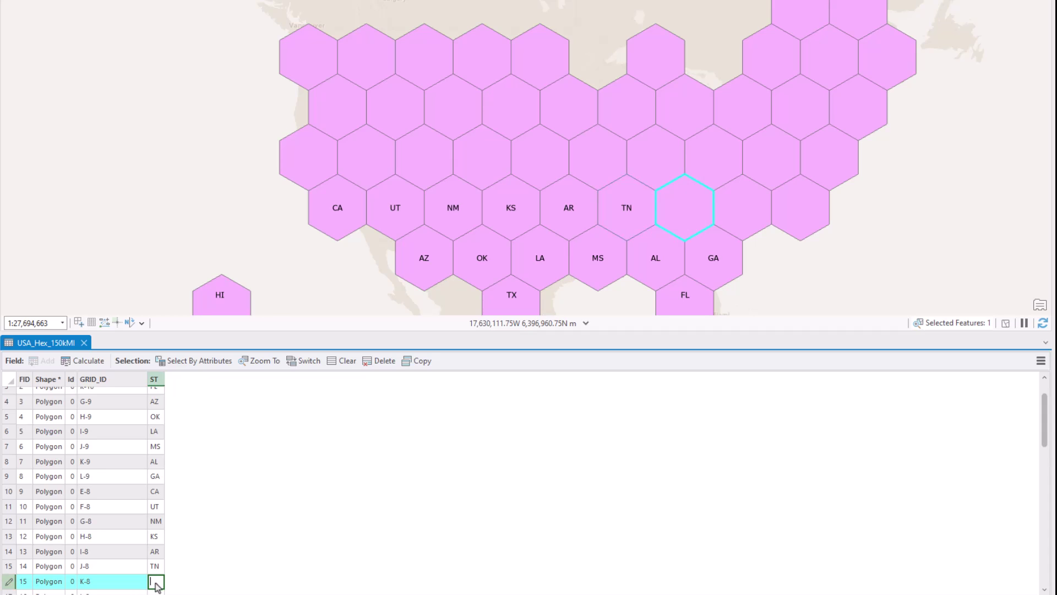
{"action": "type", "text": "SC"}
{"action": "key", "text": "Return"}
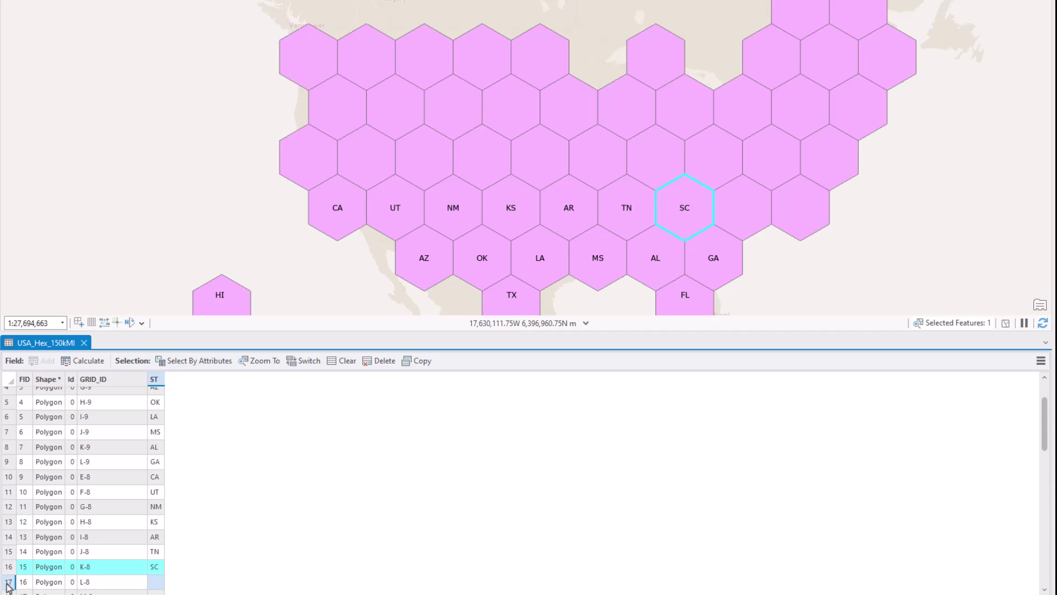
{"action": "left_click", "coordinate": [8, 583]}
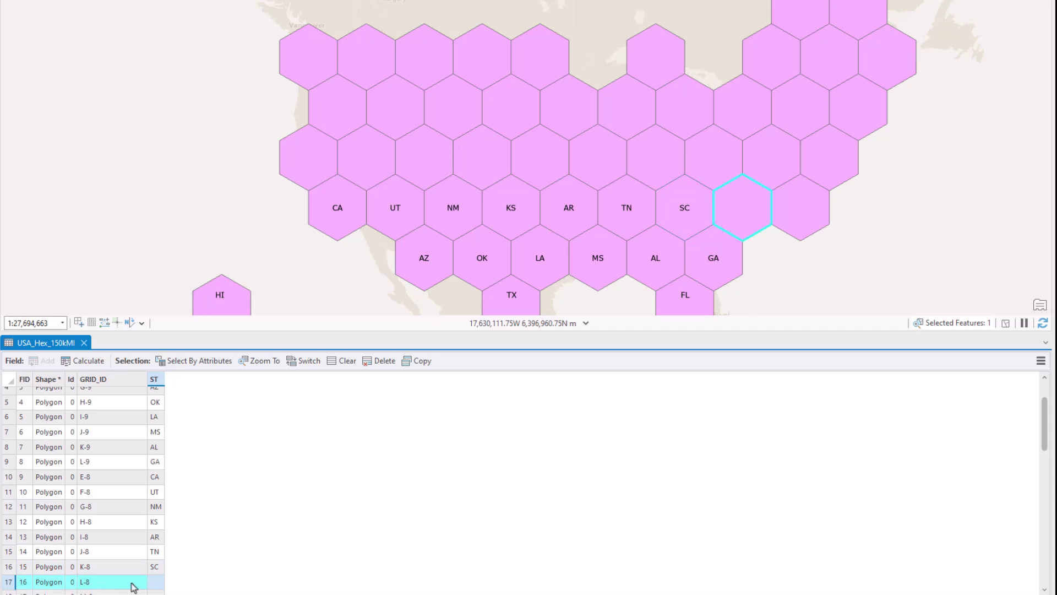
{"action": "double_click", "coordinate": [155, 584]}
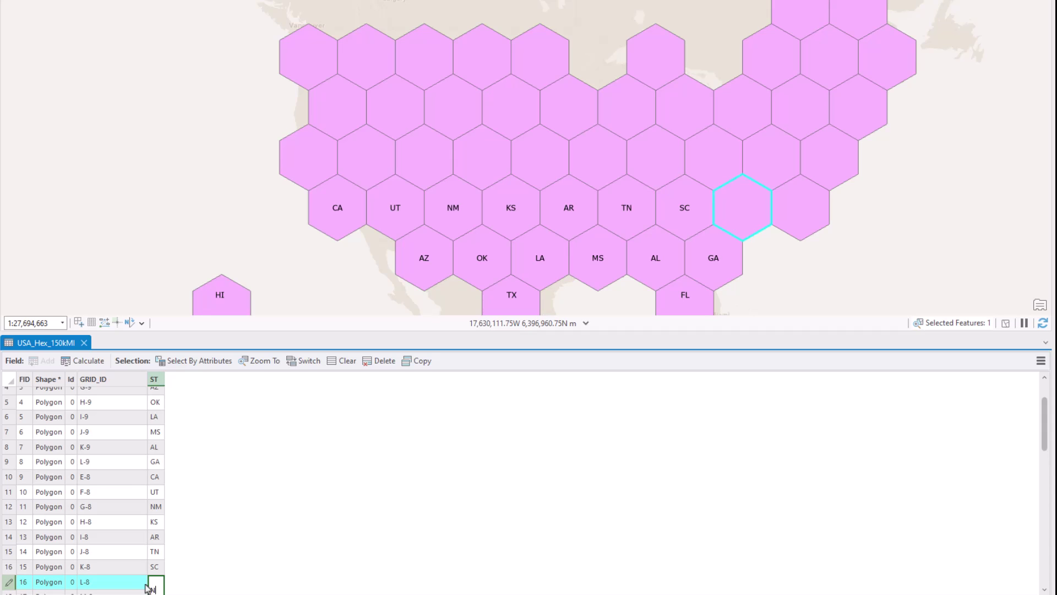
{"action": "type", "text": "NC"}
{"action": "key", "text": "Return"}
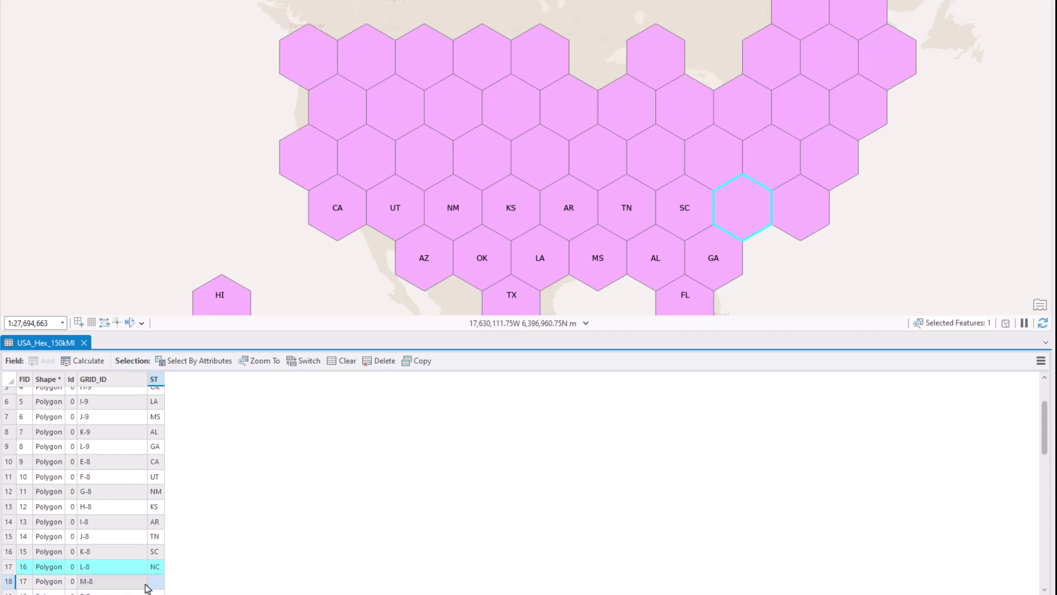
{"action": "left_click", "coordinate": [8, 582]}
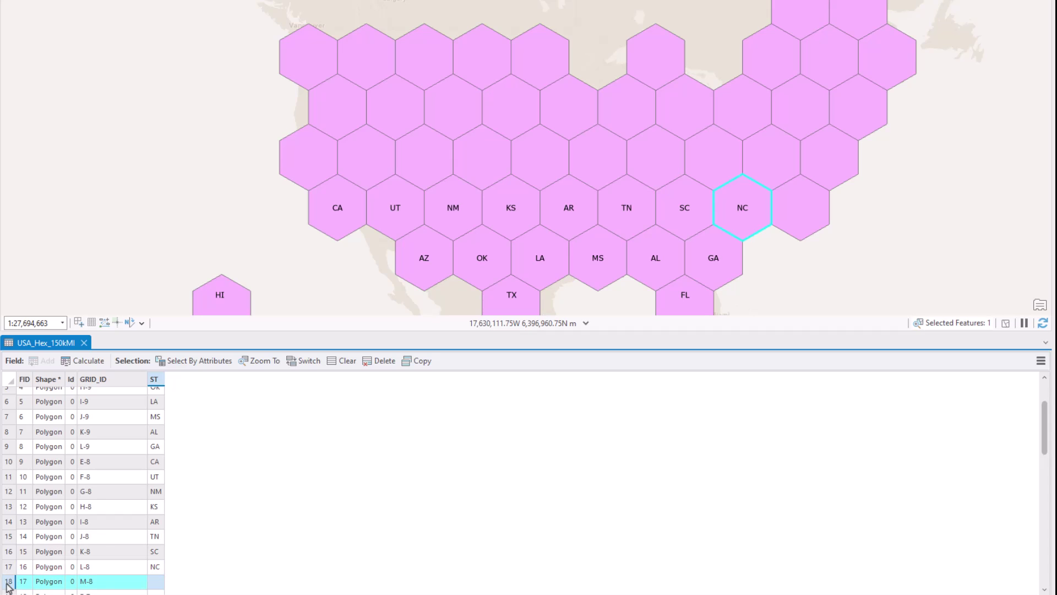
{"action": "double_click", "coordinate": [158, 583]}
{"action": "type", "text": "VA"}
{"action": "key", "text": "Return"}
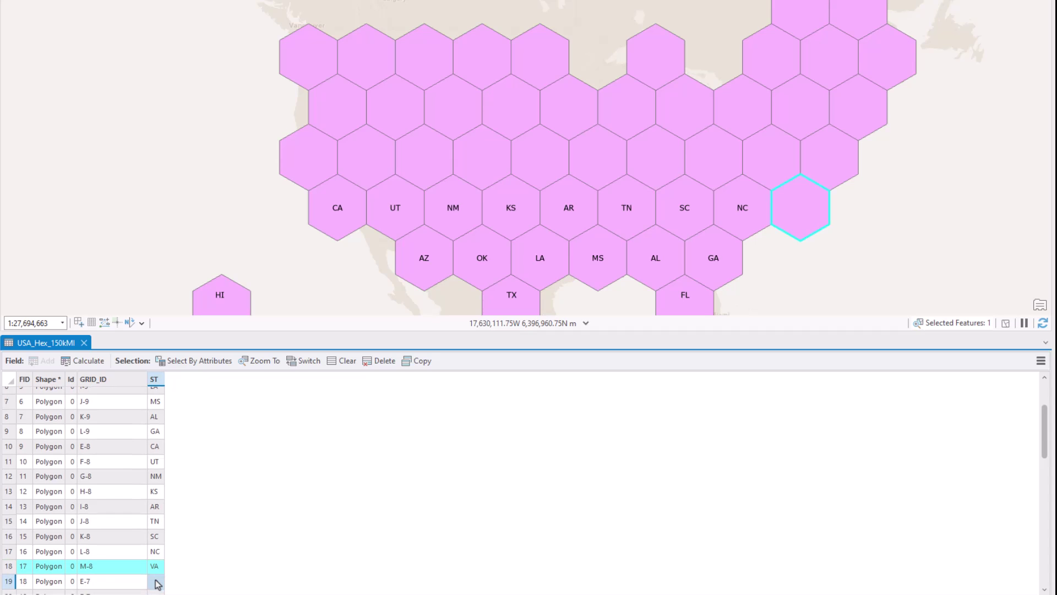
- Enter state codes OR, NV and CO for hexes E-7, F-7 and G-7
{"action": "left_click", "coordinate": [9, 582]}
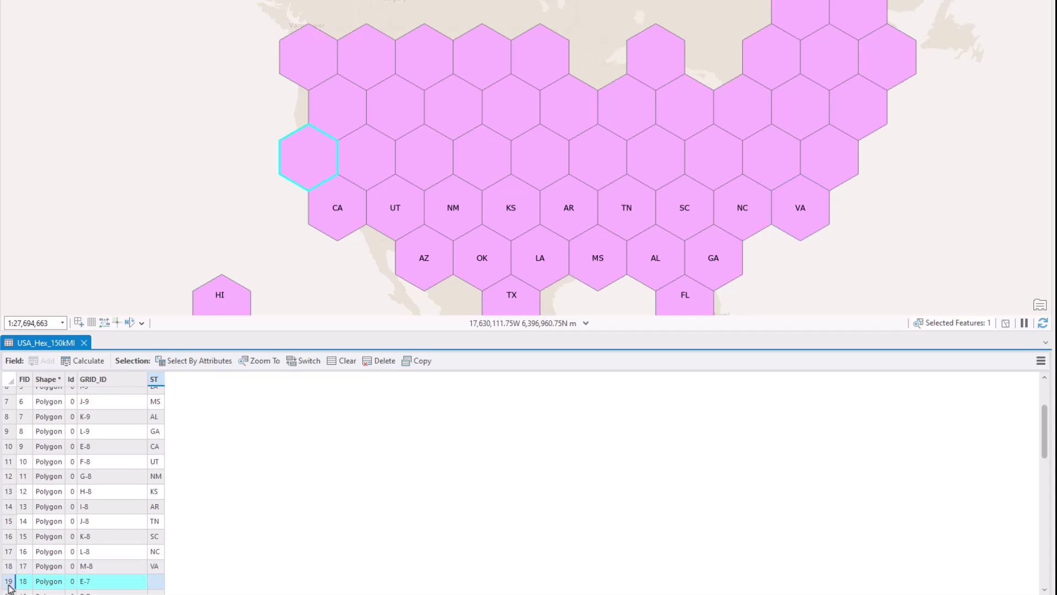
{"action": "double_click", "coordinate": [156, 583]}
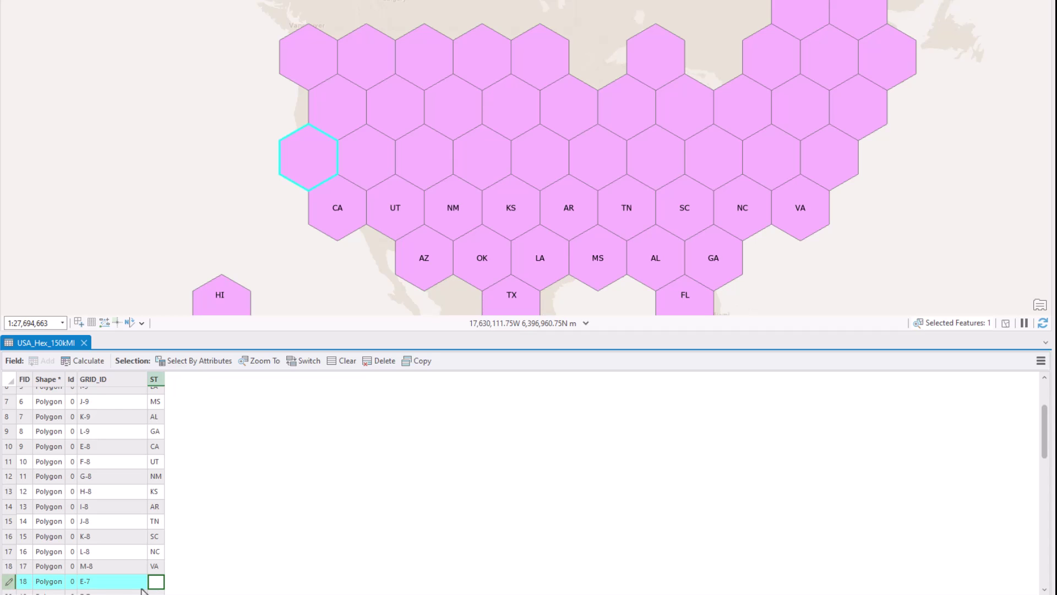
{"action": "type", "text": "OR"}
{"action": "key", "text": "Return"}
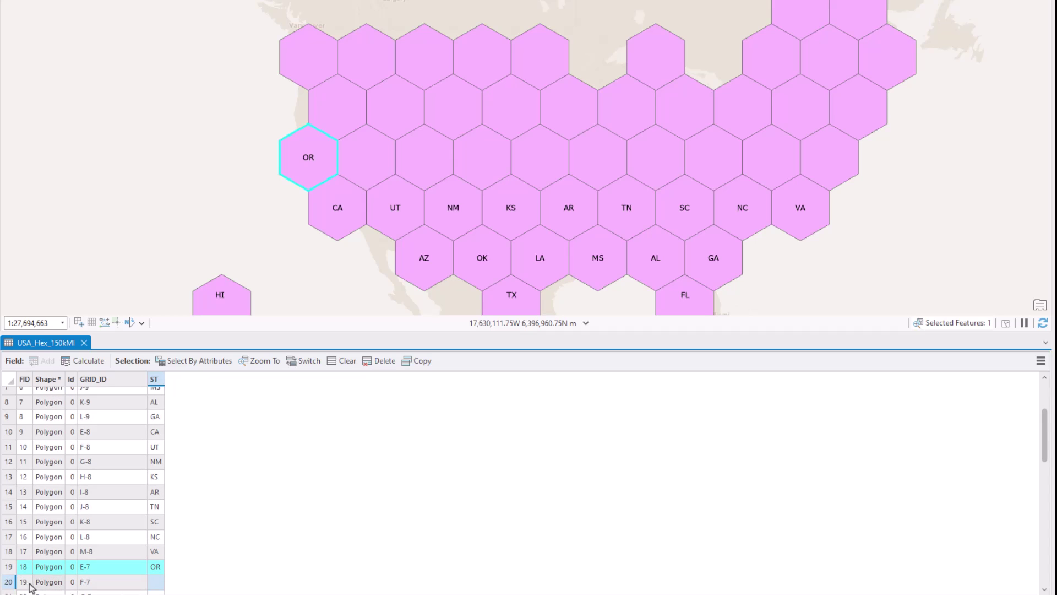
{"action": "left_click", "coordinate": [7, 584]}
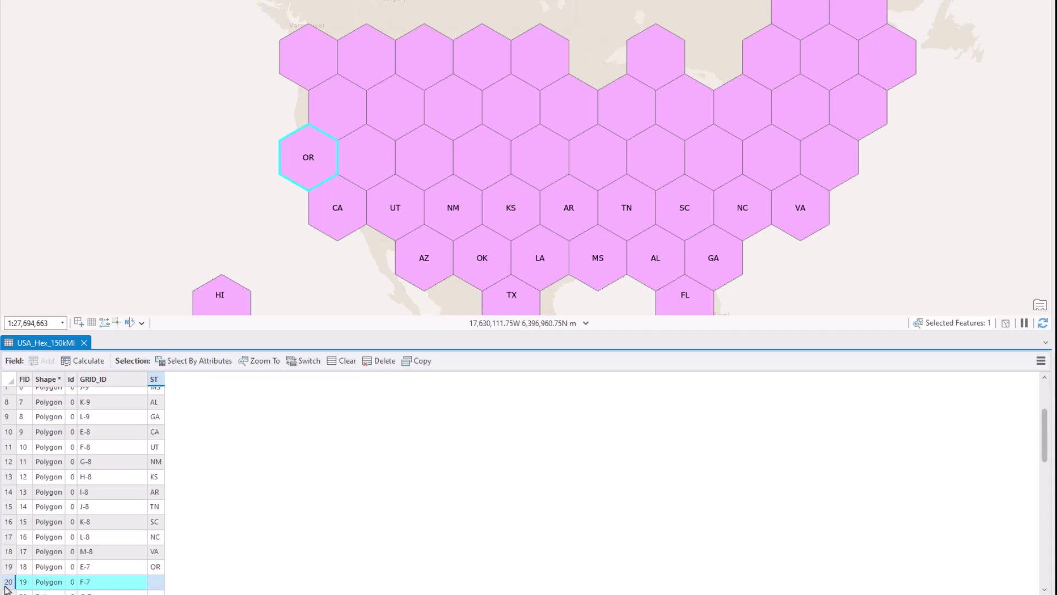
{"action": "double_click", "coordinate": [158, 582]}
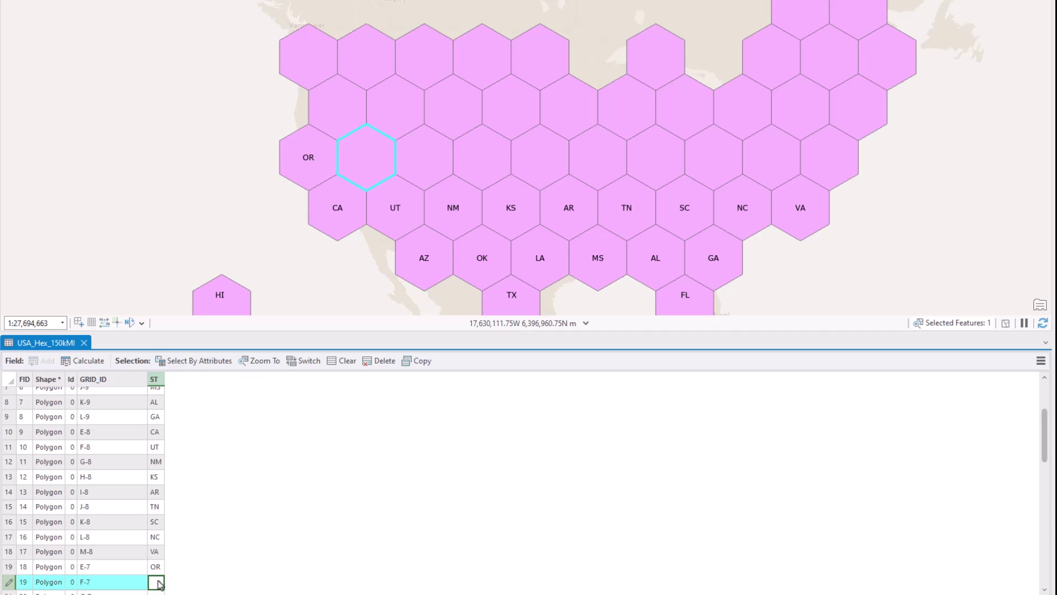
{"action": "type", "text": "NV"}
{"action": "key", "text": "Return"}
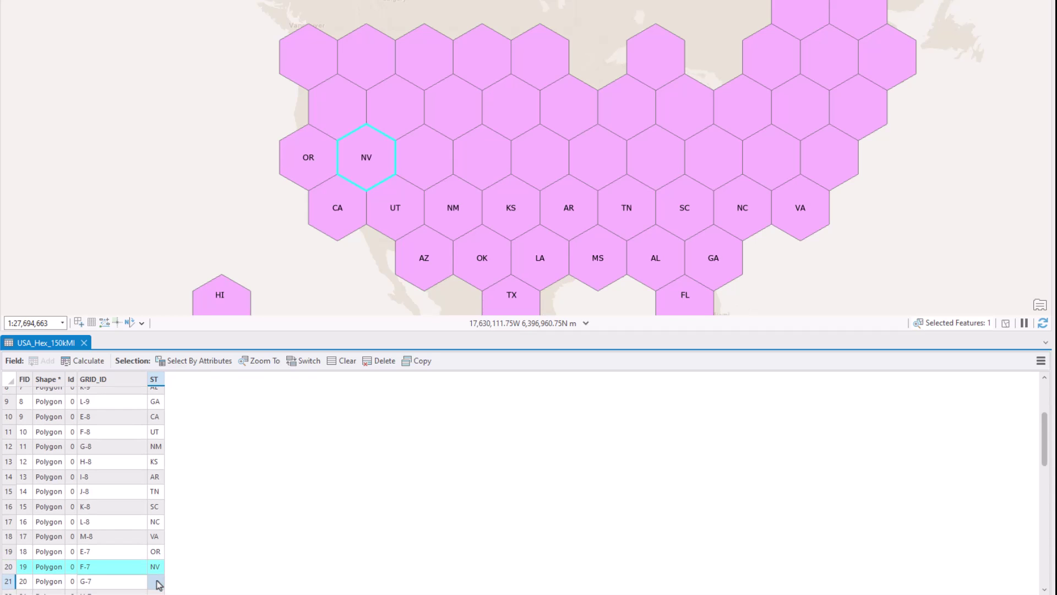
{"action": "left_click", "coordinate": [8, 582]}
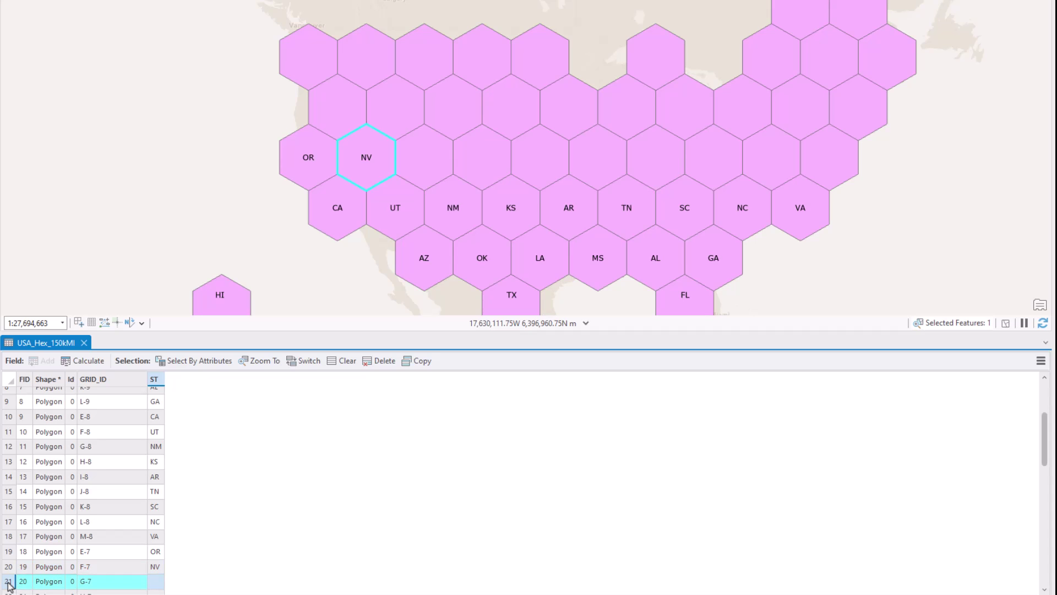
{"action": "left_click", "coordinate": [157, 584]}
{"action": "type", "text": "O"}
{"action": "key", "text": "Return"}
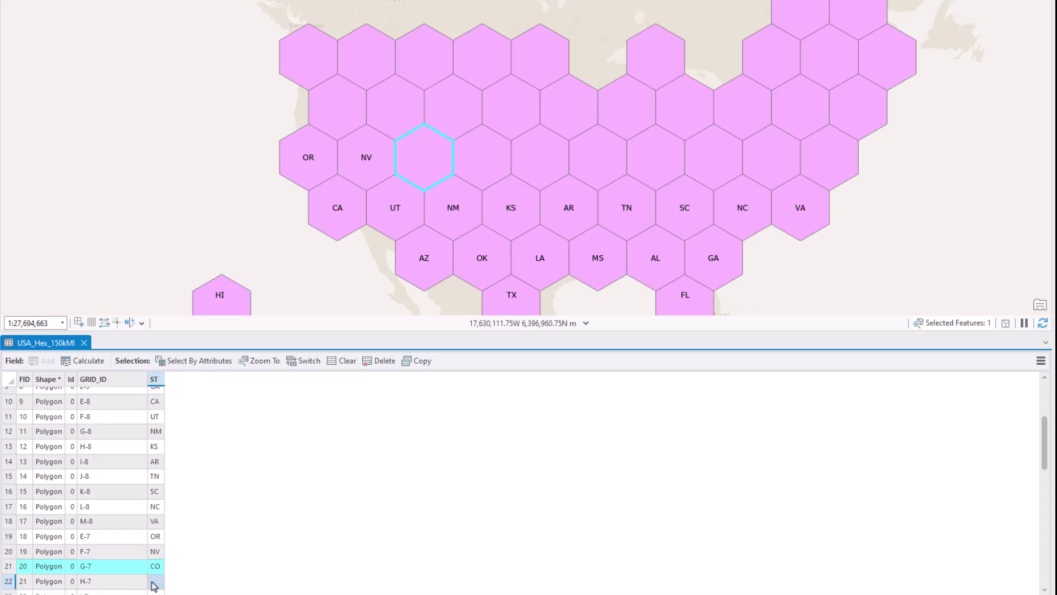
- Enter state codes NE, MO and KY for hexes H-7, I-7 and J-7
{"action": "left_click", "coordinate": [8, 583]}
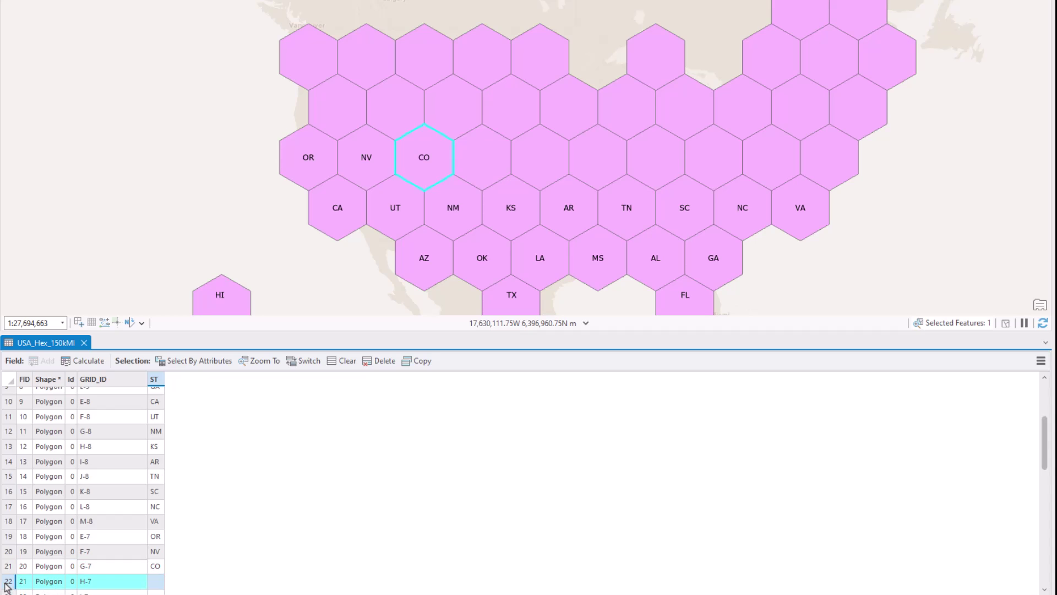
{"action": "left_click", "coordinate": [156, 584]}
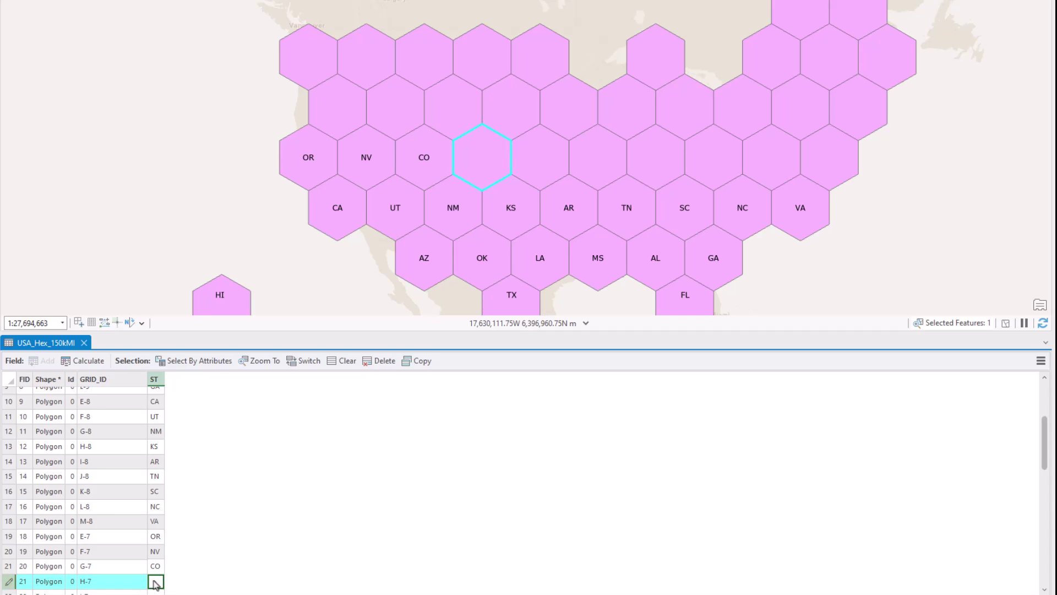
{"action": "type", "text": "NE"}
{"action": "key", "text": "Return"}
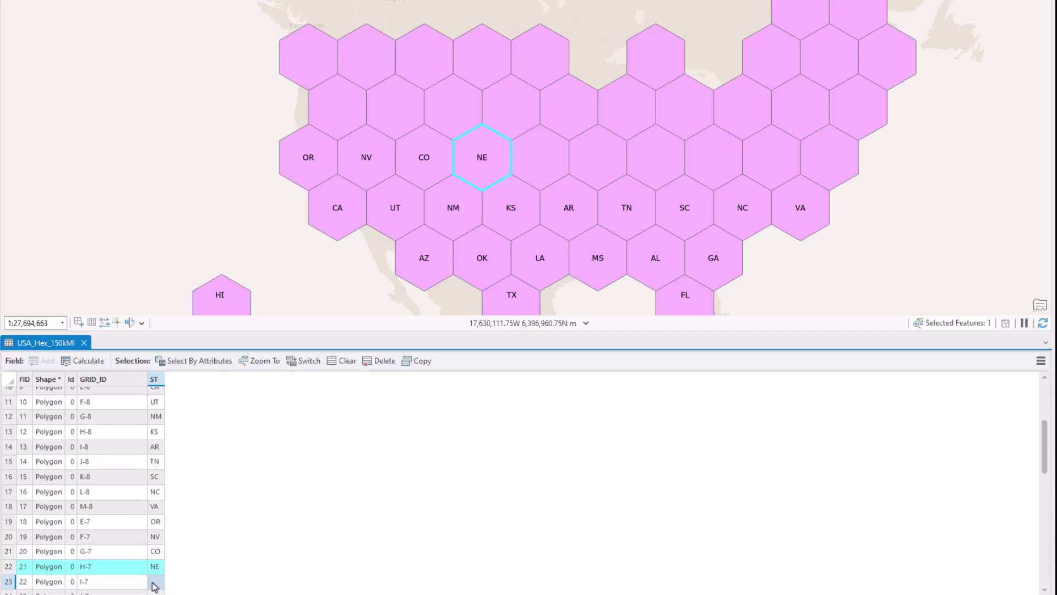
{"action": "left_click", "coordinate": [8, 588]}
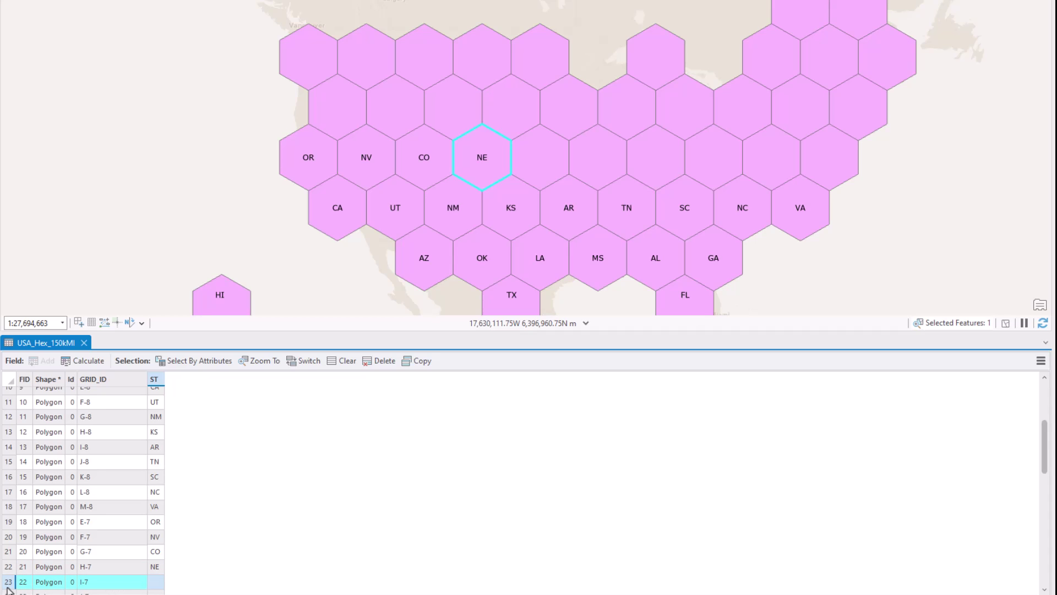
{"action": "left_click", "coordinate": [157, 582]}
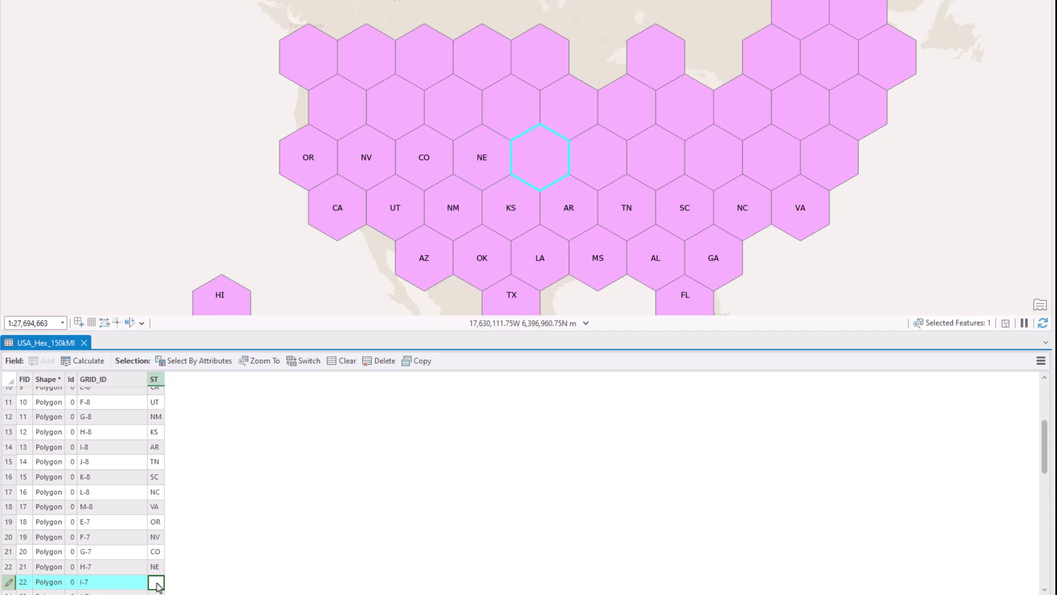
{"action": "type", "text": "MO"}
{"action": "key", "text": "Return"}
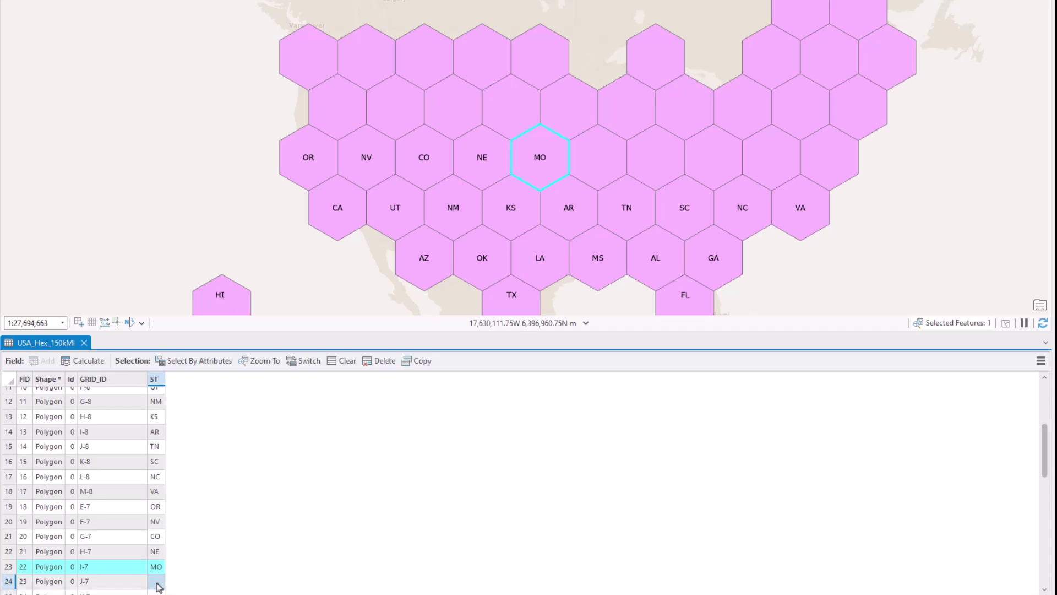
{"action": "left_click", "coordinate": [8, 585]}
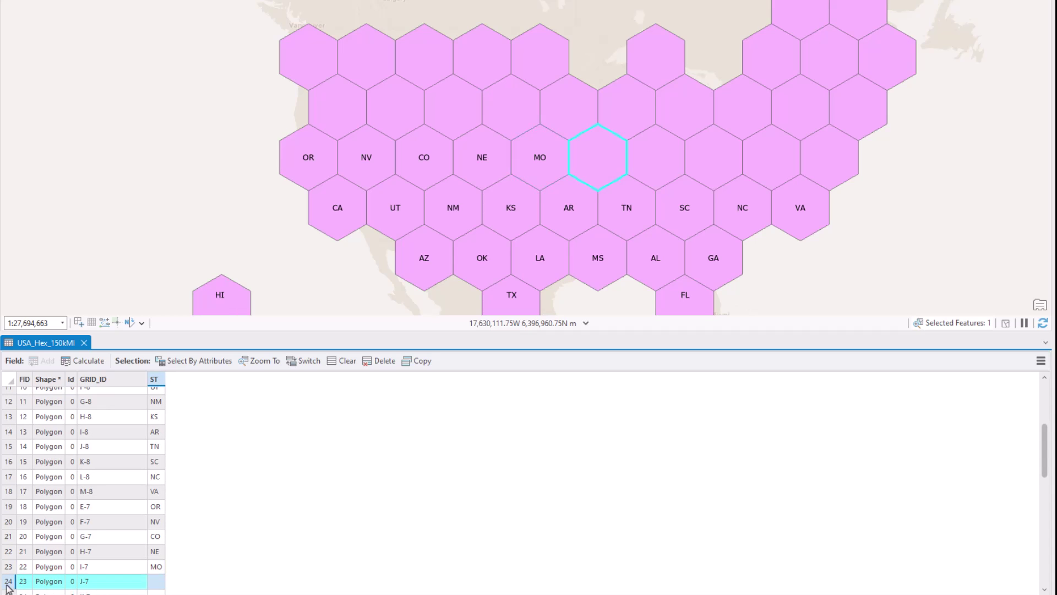
{"action": "double_click", "coordinate": [157, 582]}
{"action": "type", "text": "IN"}
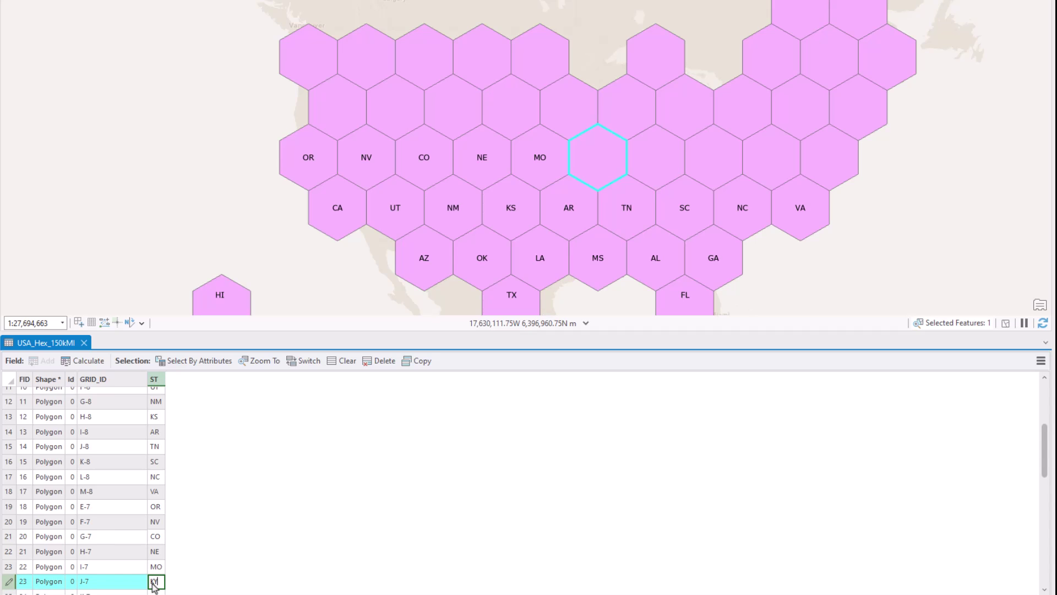
{"action": "key", "text": "Return"}
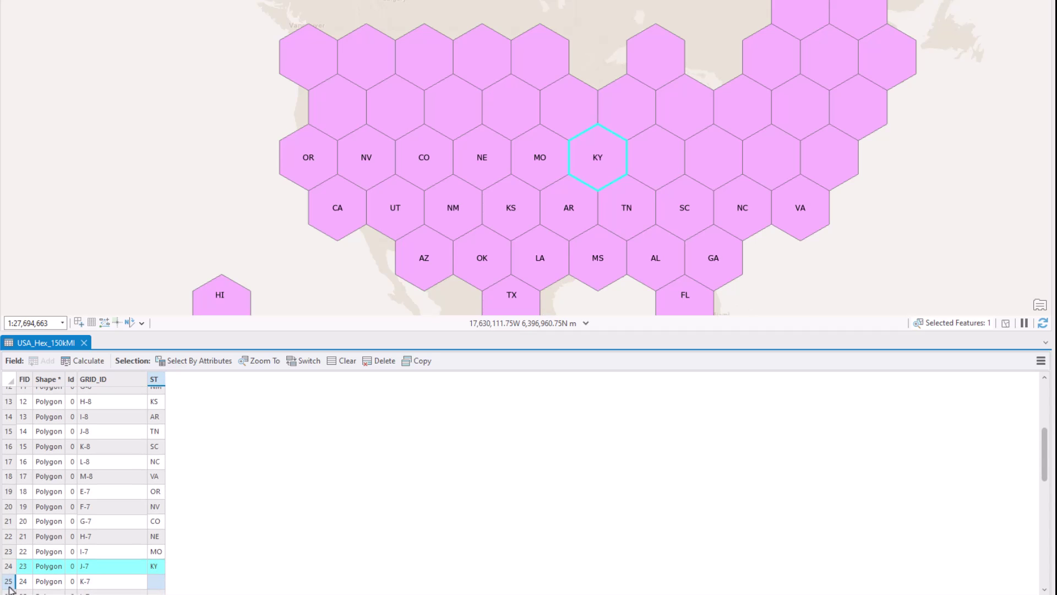
- Enter state codes WV and DC for hexes K-7 and L-7
{"action": "left_click", "coordinate": [9, 583]}
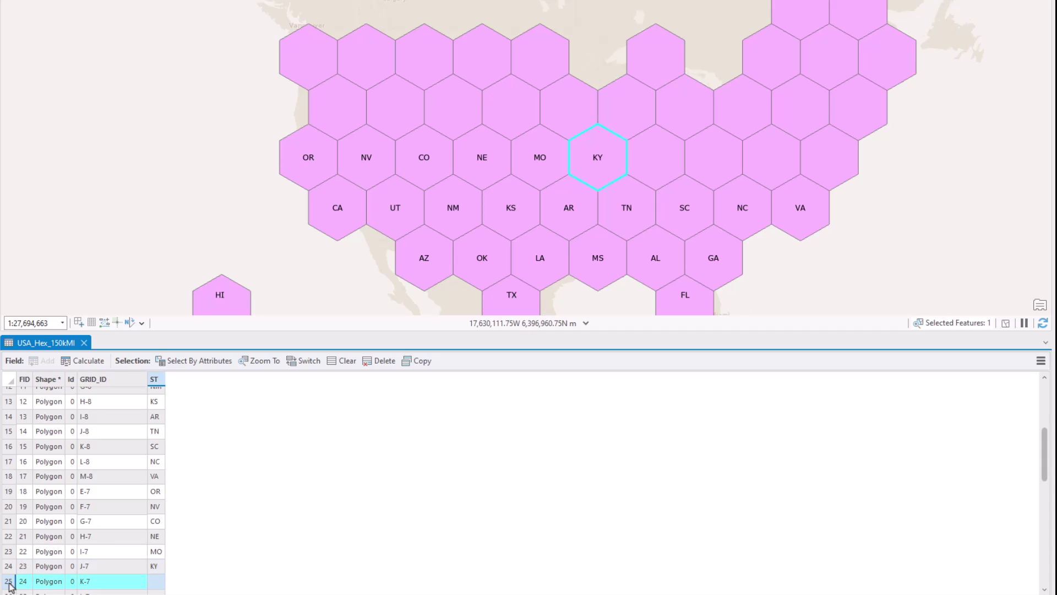
{"action": "left_click", "coordinate": [155, 583]}
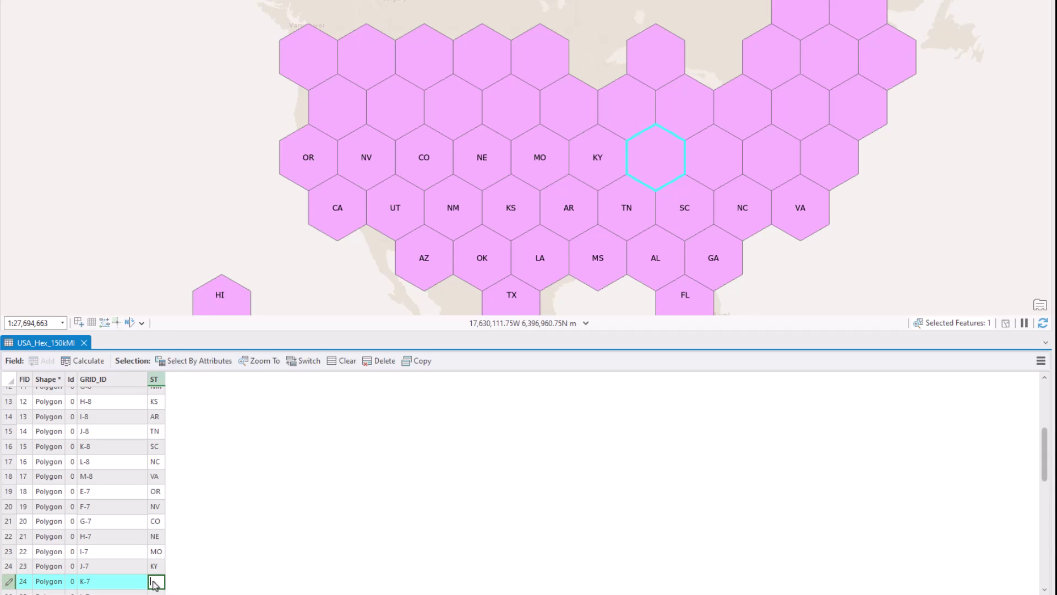
{"action": "type", "text": "WV"}
{"action": "key", "text": "Return"}
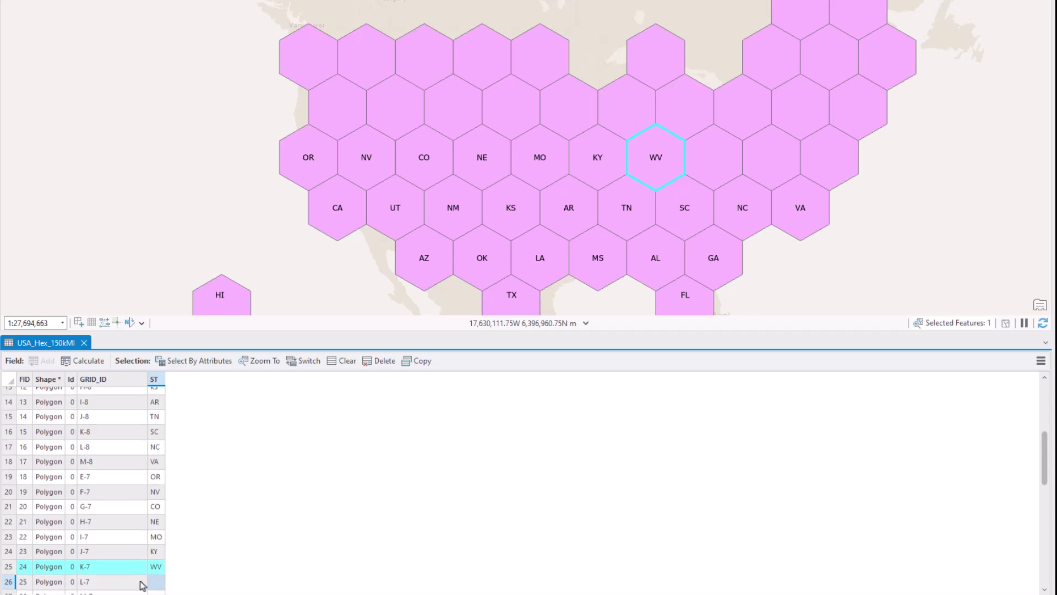
{"action": "left_click", "coordinate": [9, 584]}
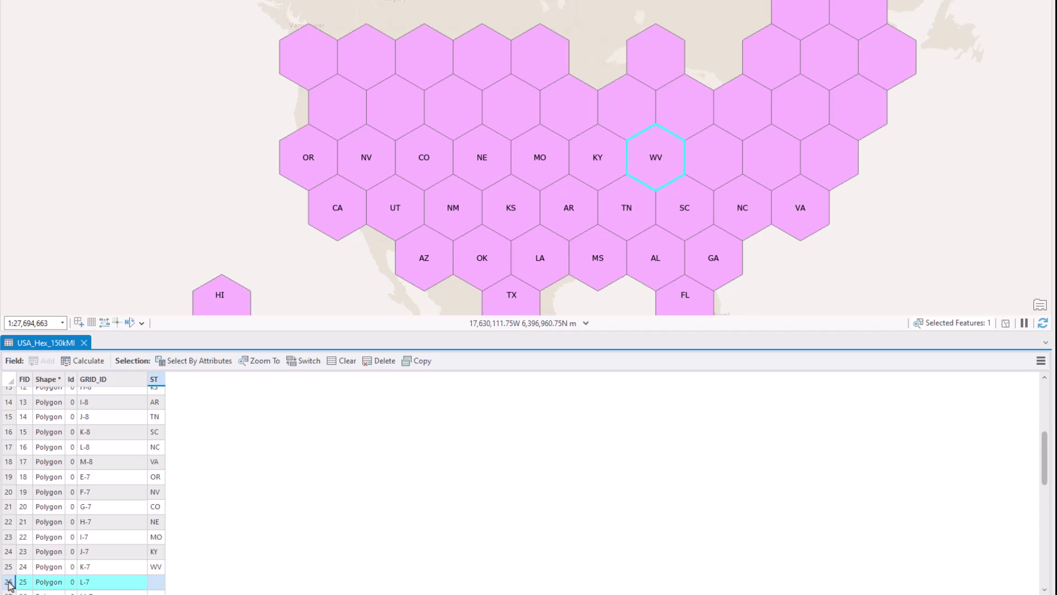
{"action": "double_click", "coordinate": [156, 583]}
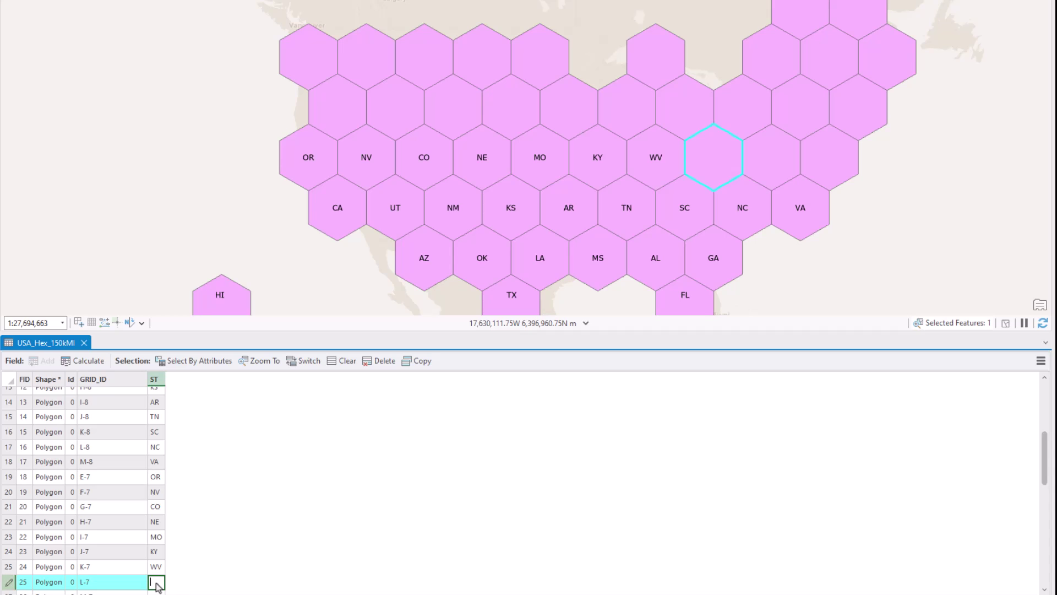
{"action": "type", "text": "D"}
{"action": "type", "text": "C"}
{"action": "key", "text": "Return"}
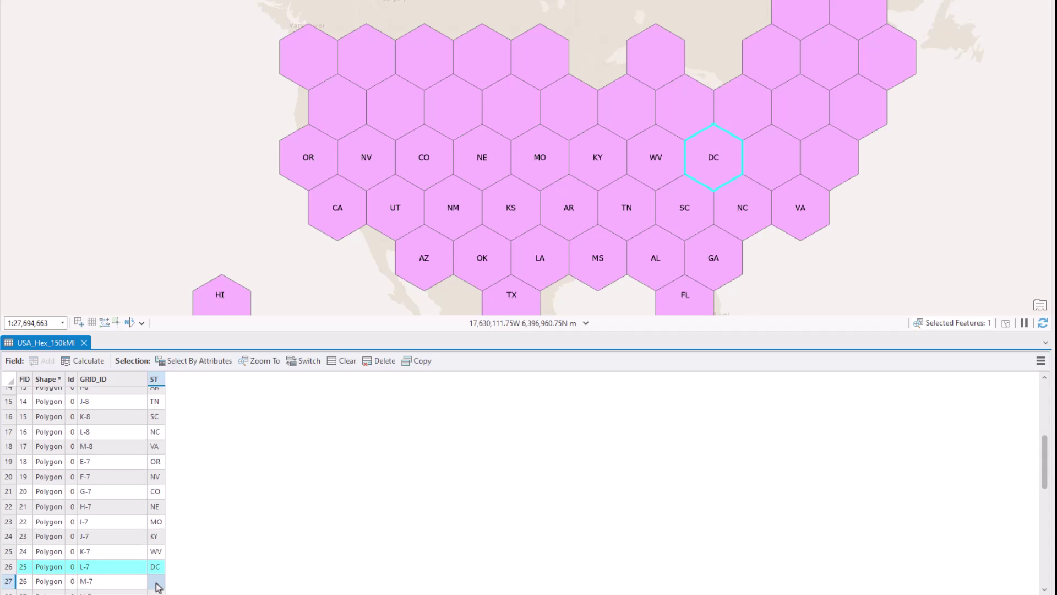
- Enter state codes MD and DE for hexes M-7 and N-7
{"action": "left_click", "coordinate": [9, 585]}
{"action": "double_click", "coordinate": [8, 587]}
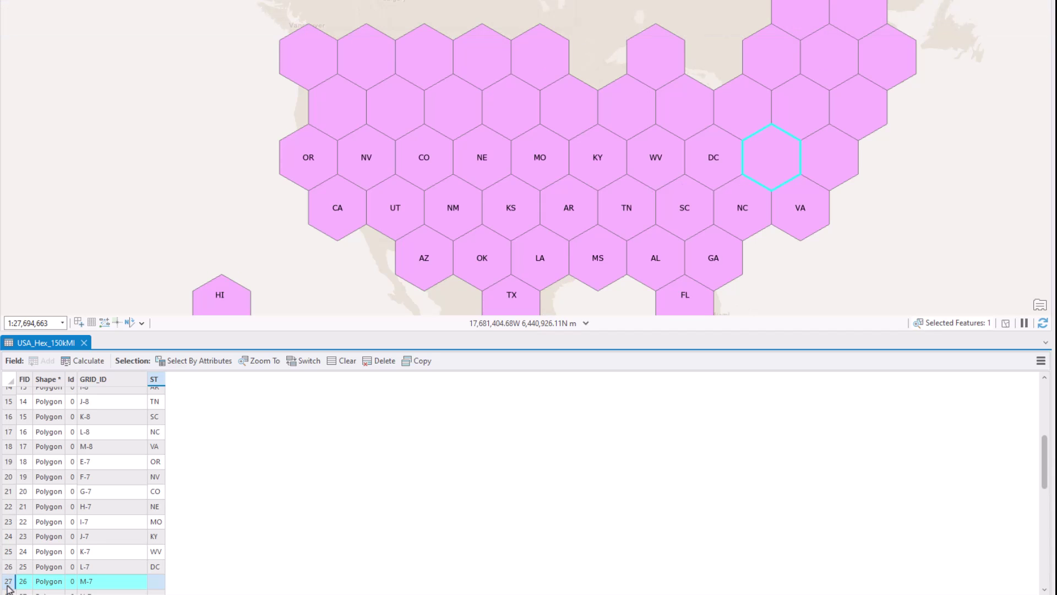
{"action": "left_click", "coordinate": [156, 582]}
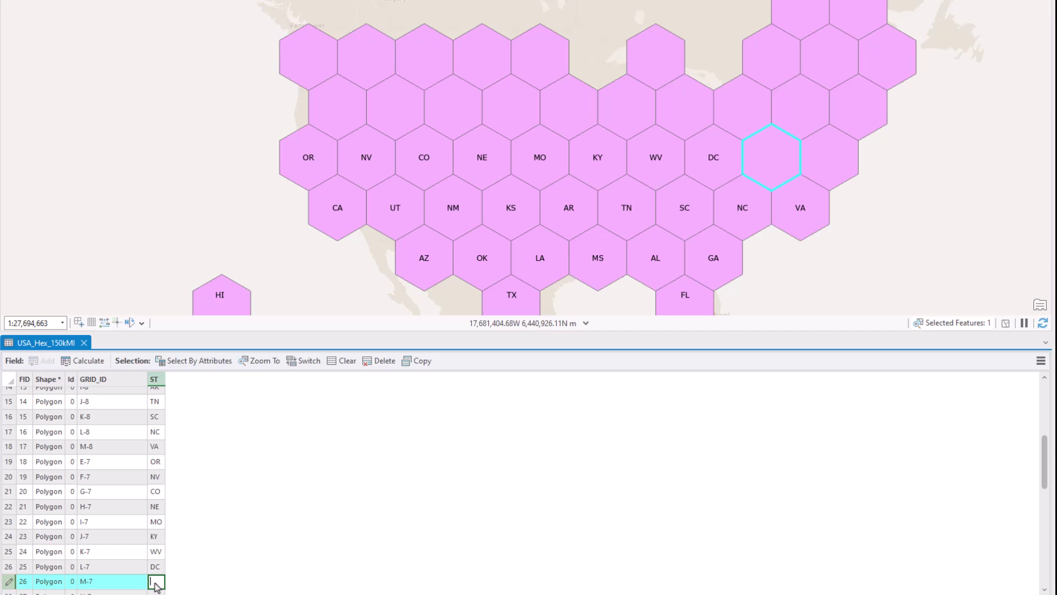
{"action": "type", "text": "MD"}
{"action": "key", "text": "Return"}
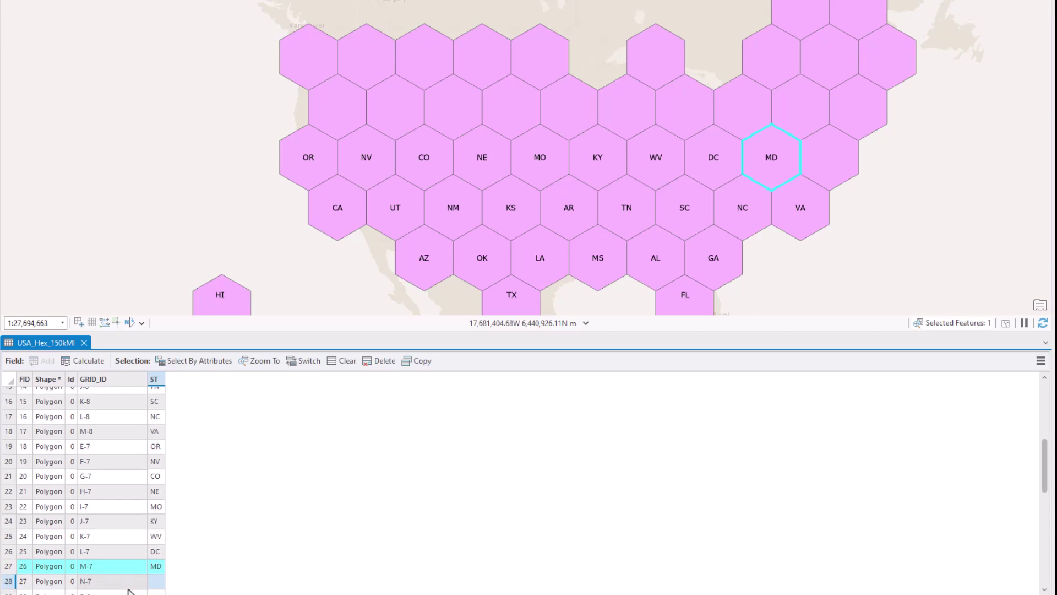
{"action": "left_click", "coordinate": [9, 582]}
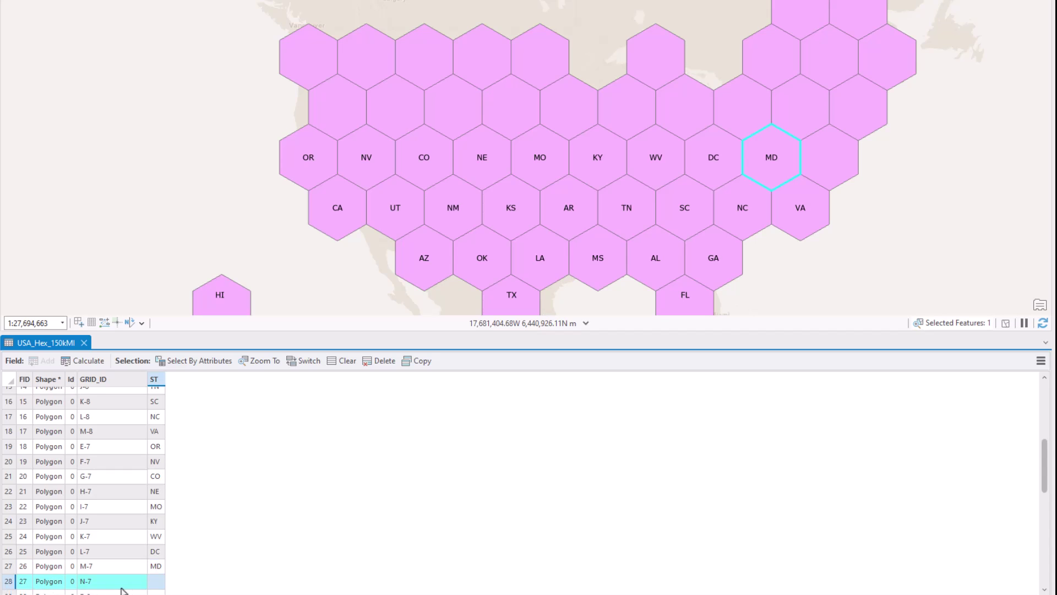
{"action": "double_click", "coordinate": [162, 582]}
{"action": "type", "text": "DE"}
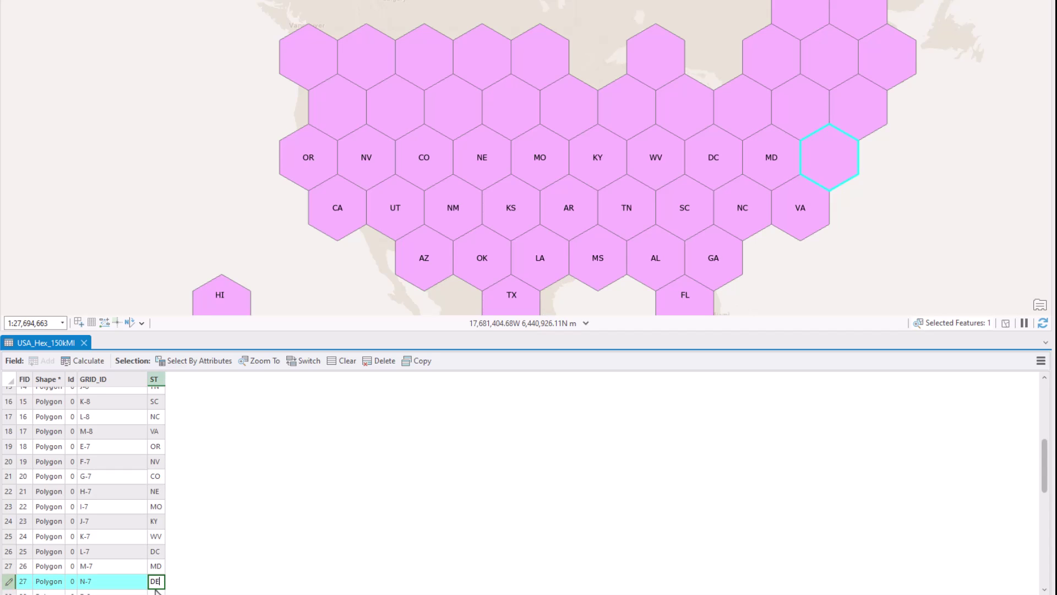
{"action": "key", "text": "Return"}
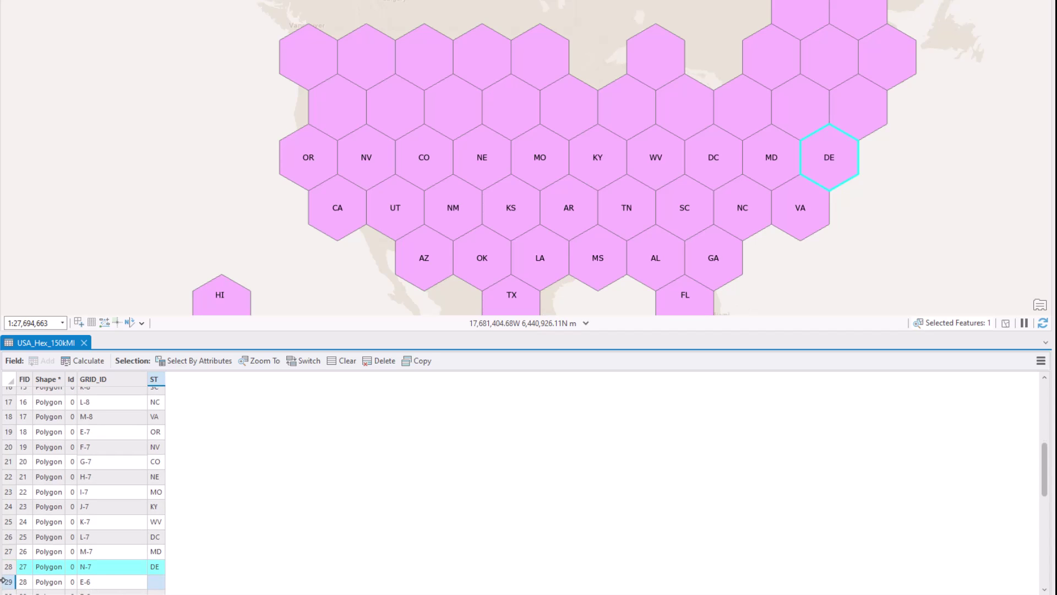
- Enter state codes ID, WY and SD for hexes E-6, F-6 and G-6
{"action": "left_click", "coordinate": [9, 584]}
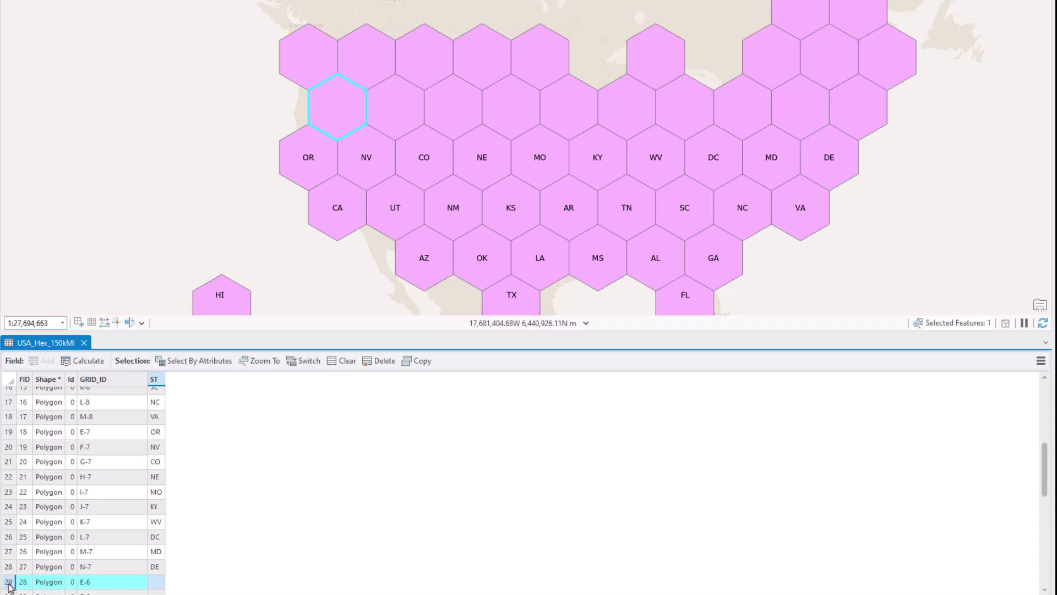
{"action": "double_click", "coordinate": [155, 582]}
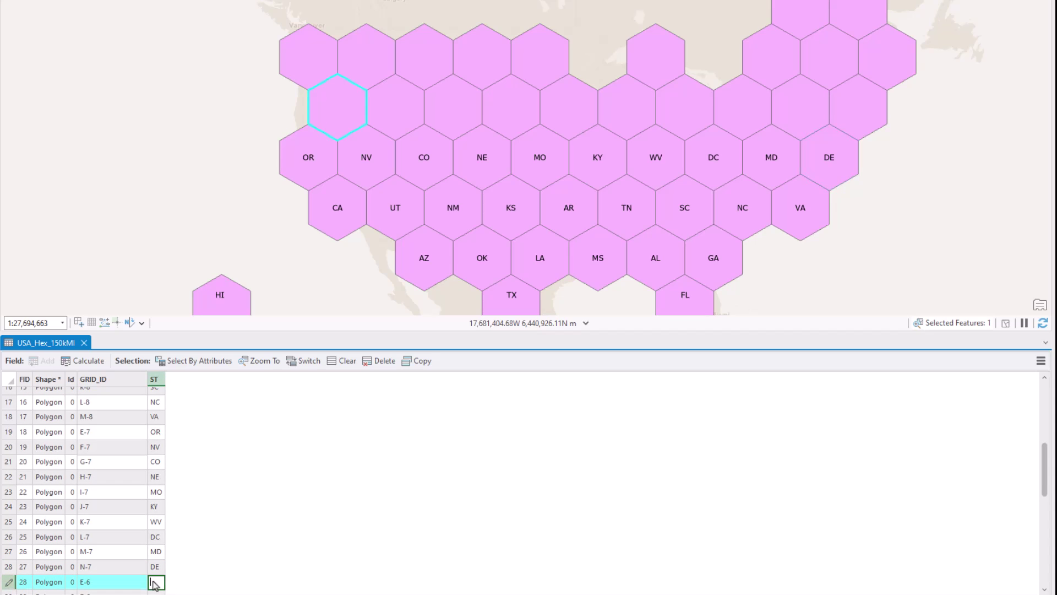
{"action": "type", "text": "ID"}
{"action": "key", "text": "Return"}
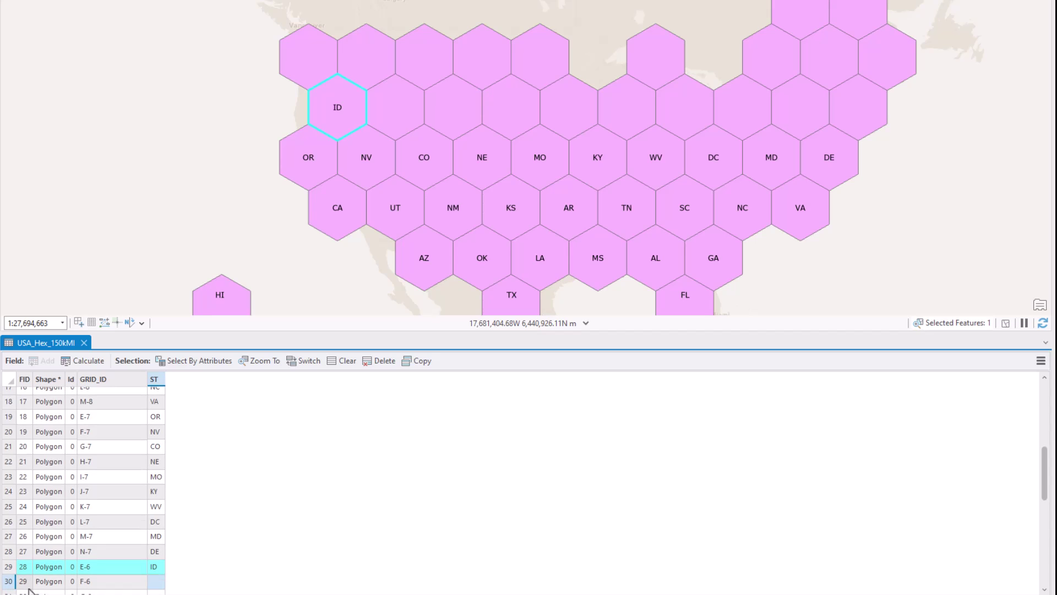
{"action": "left_click", "coordinate": [10, 582]}
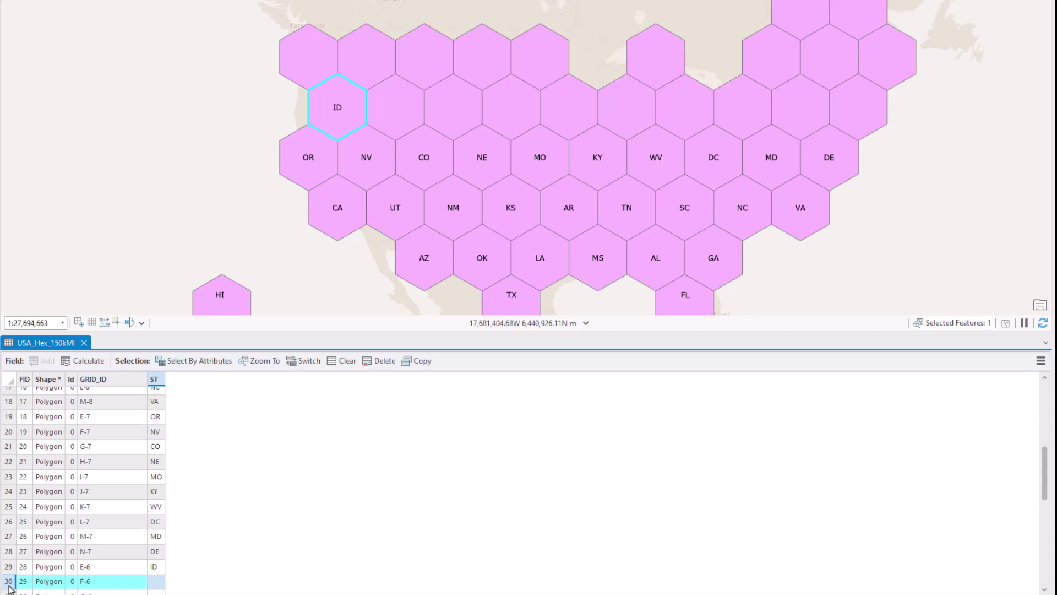
{"action": "double_click", "coordinate": [158, 585]}
{"action": "type", "text": "WY"}
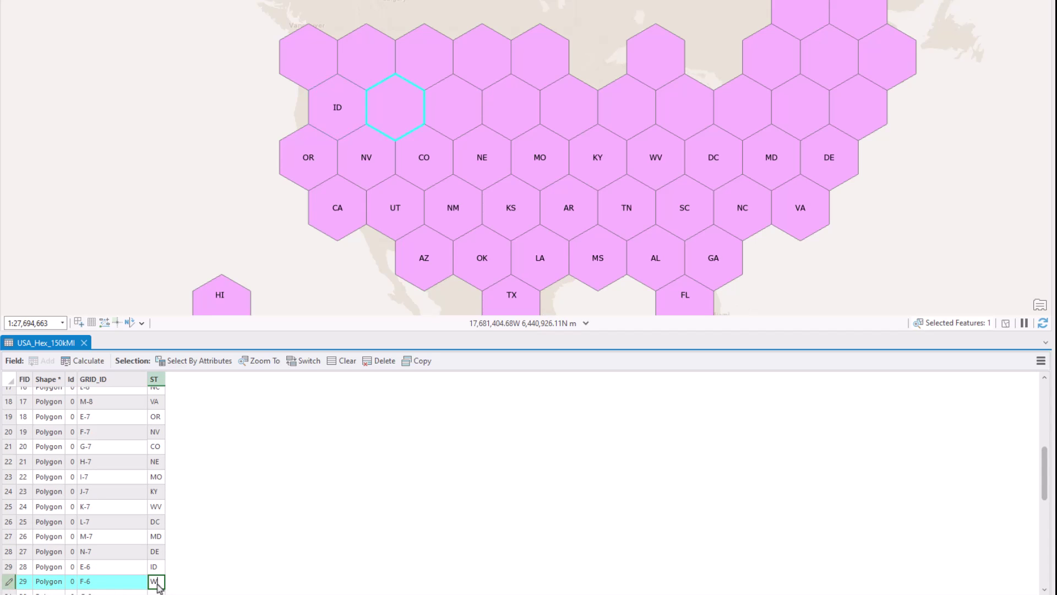
{"action": "key", "text": "Return"}
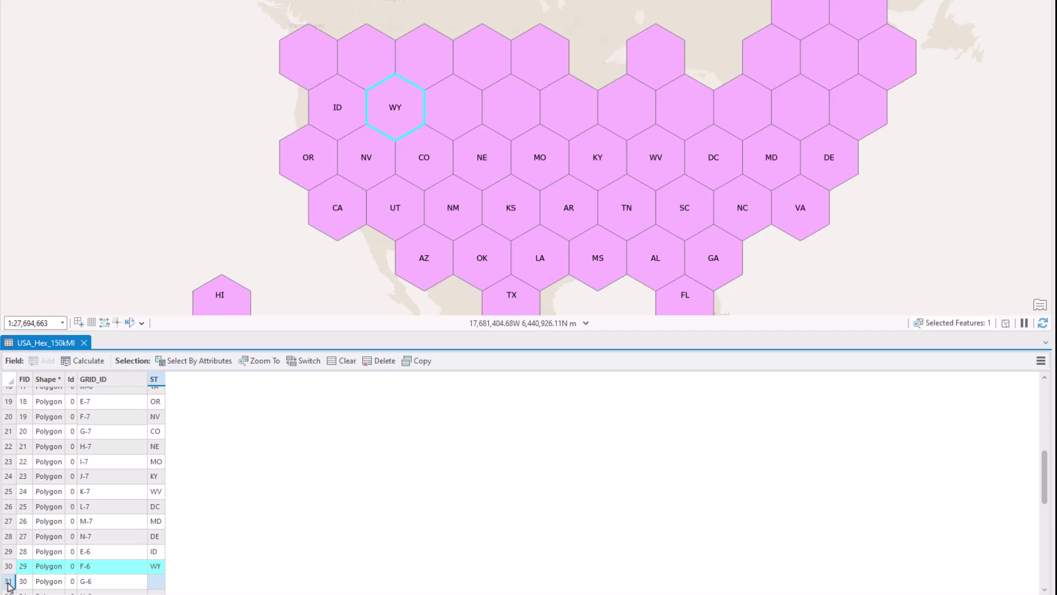
{"action": "left_click", "coordinate": [8, 584]}
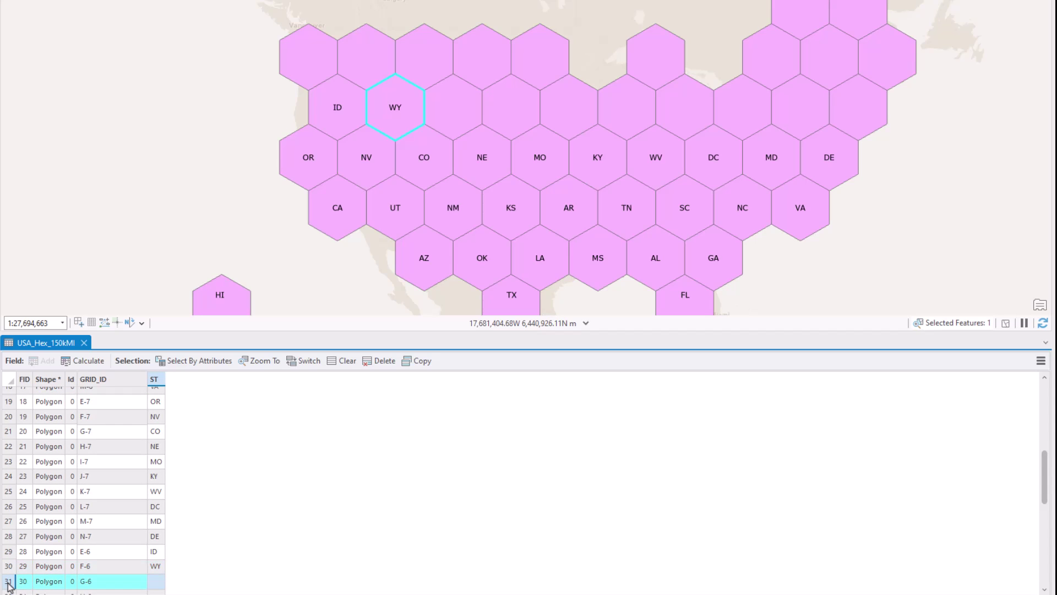
{"action": "double_click", "coordinate": [157, 583]}
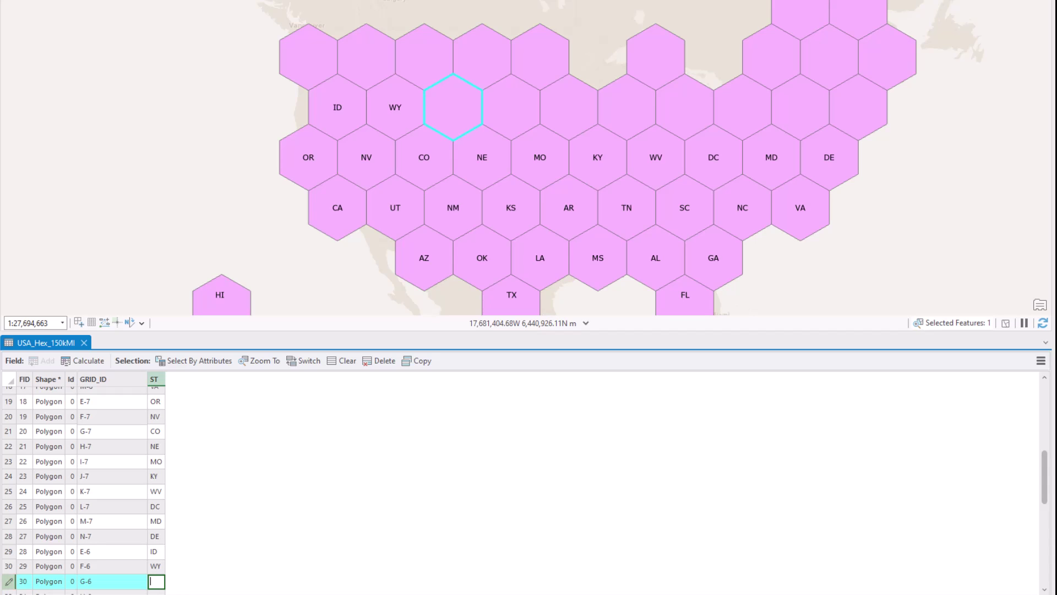
{"action": "type", "text": "SD"}
{"action": "key", "text": "Return"}
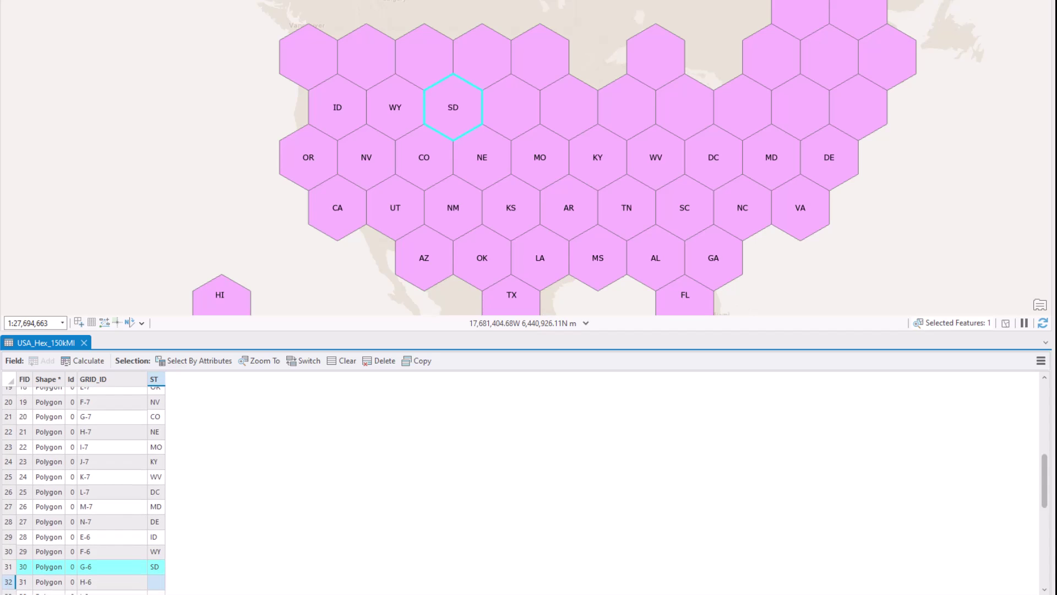
- Enter state codes IA, IL and IN for hexes H-6, I-6 and J-6
{"action": "left_click", "coordinate": [7, 583]}
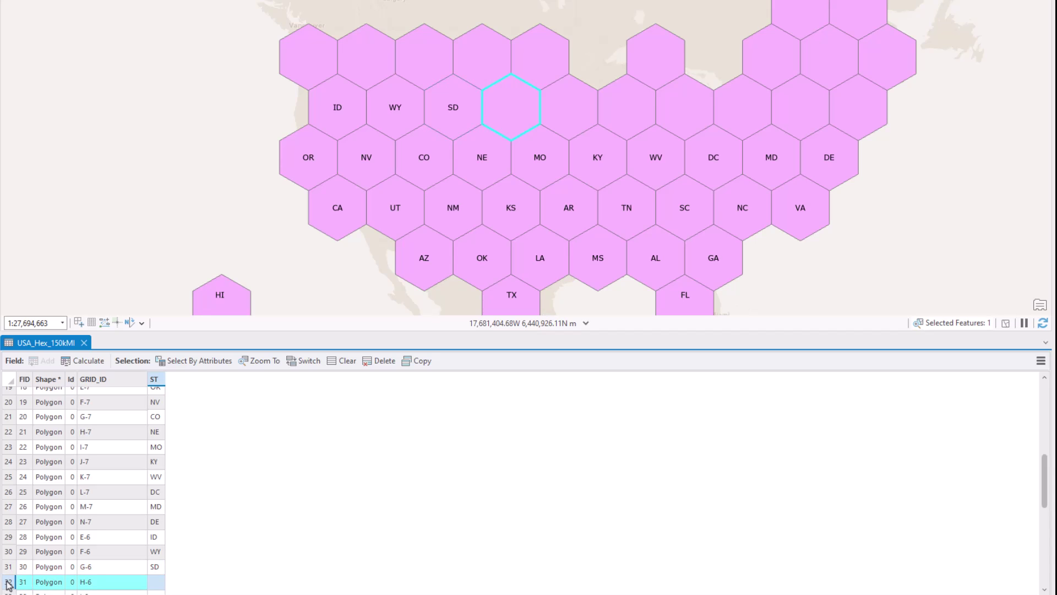
{"action": "double_click", "coordinate": [157, 583]}
{"action": "type", "text": "IA"}
{"action": "key", "text": "Return"}
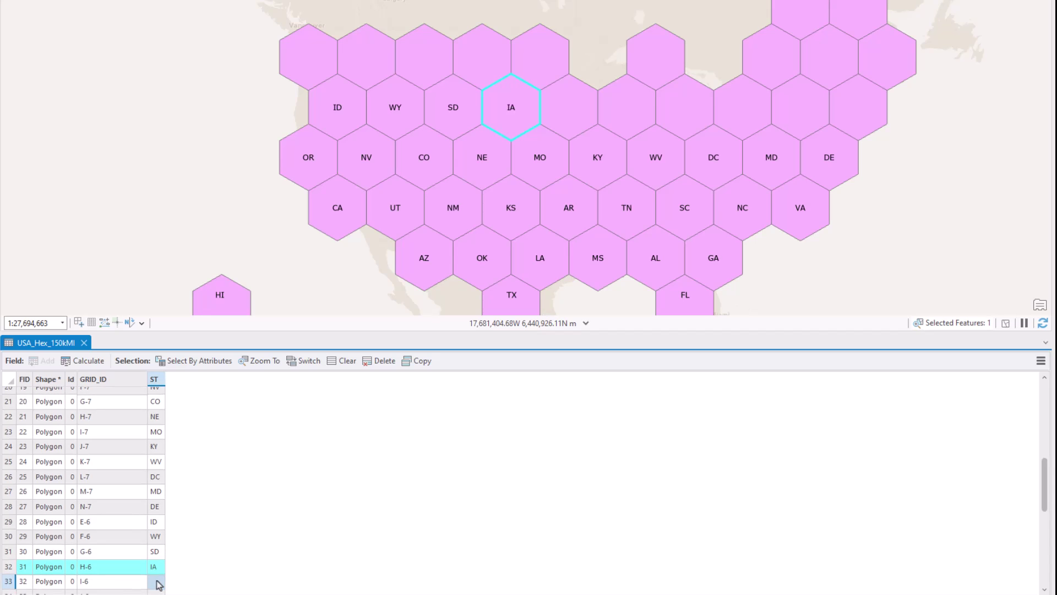
{"action": "left_click", "coordinate": [9, 585]}
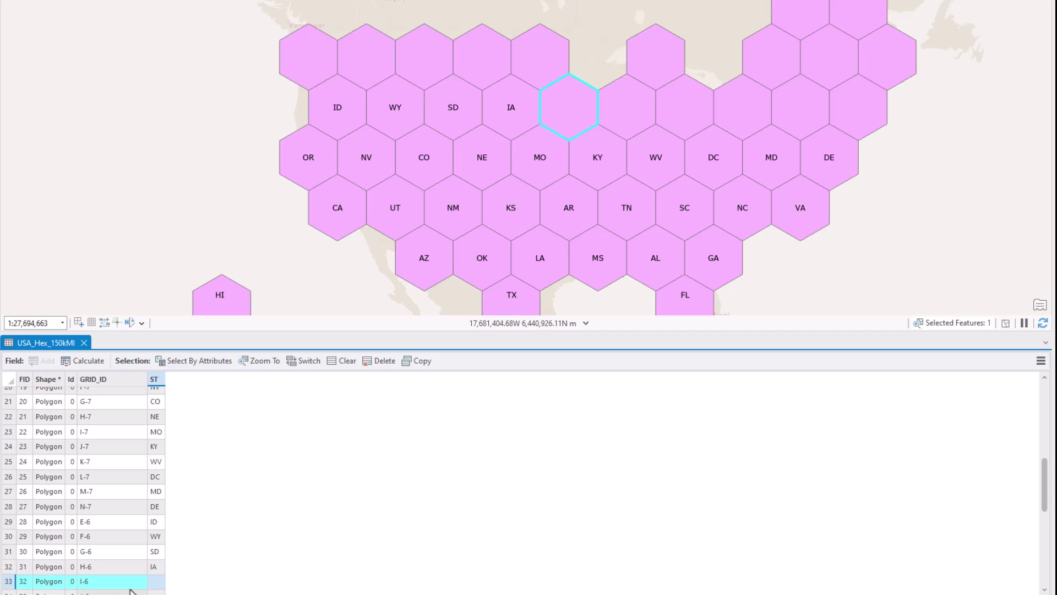
{"action": "double_click", "coordinate": [156, 583]}
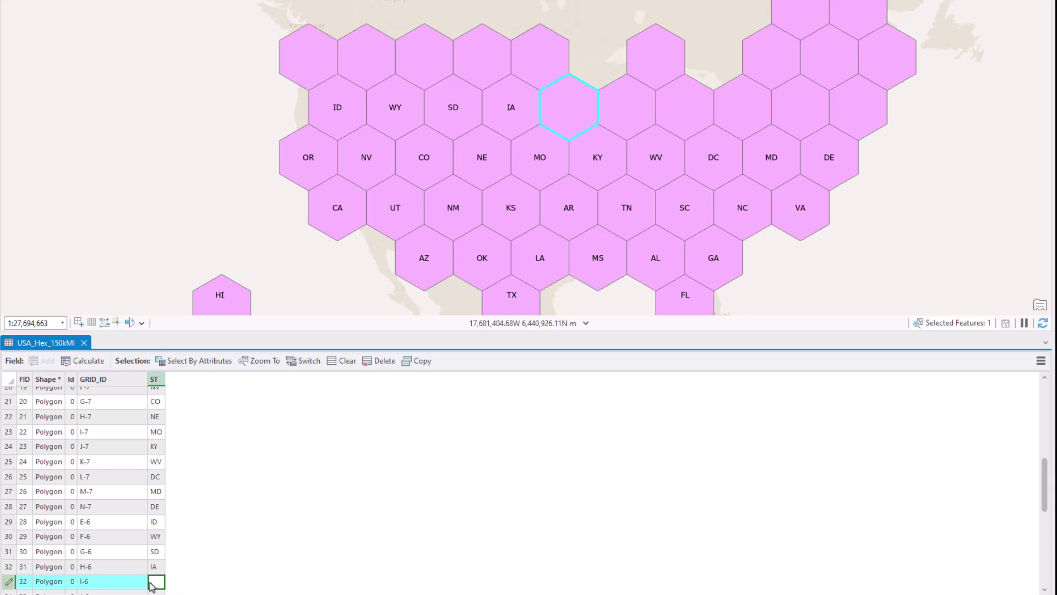
{"action": "type", "text": "IL"}
{"action": "key", "text": "Return"}
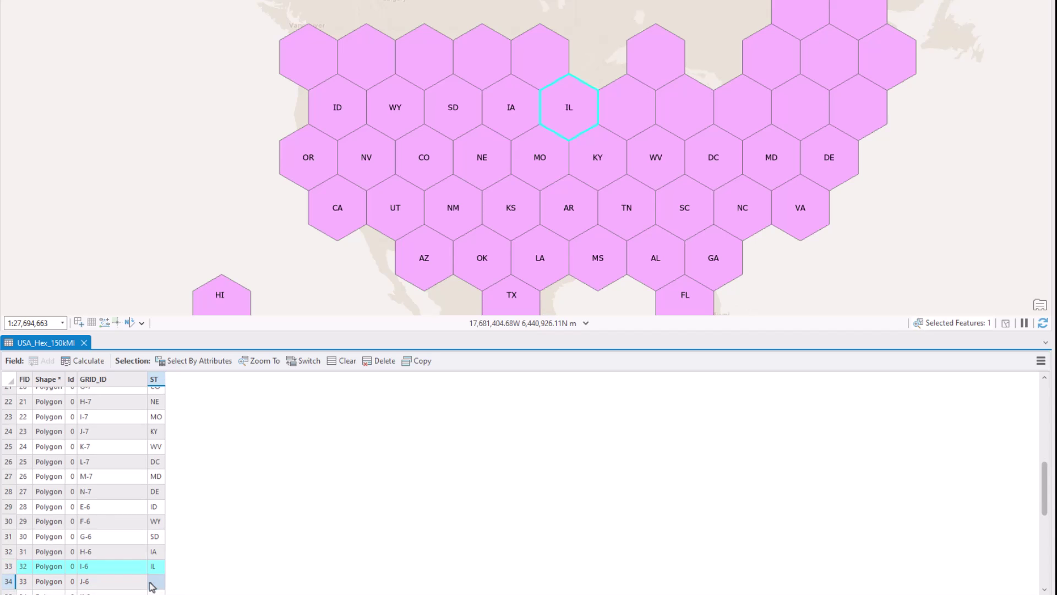
{"action": "left_click", "coordinate": [154, 582]}
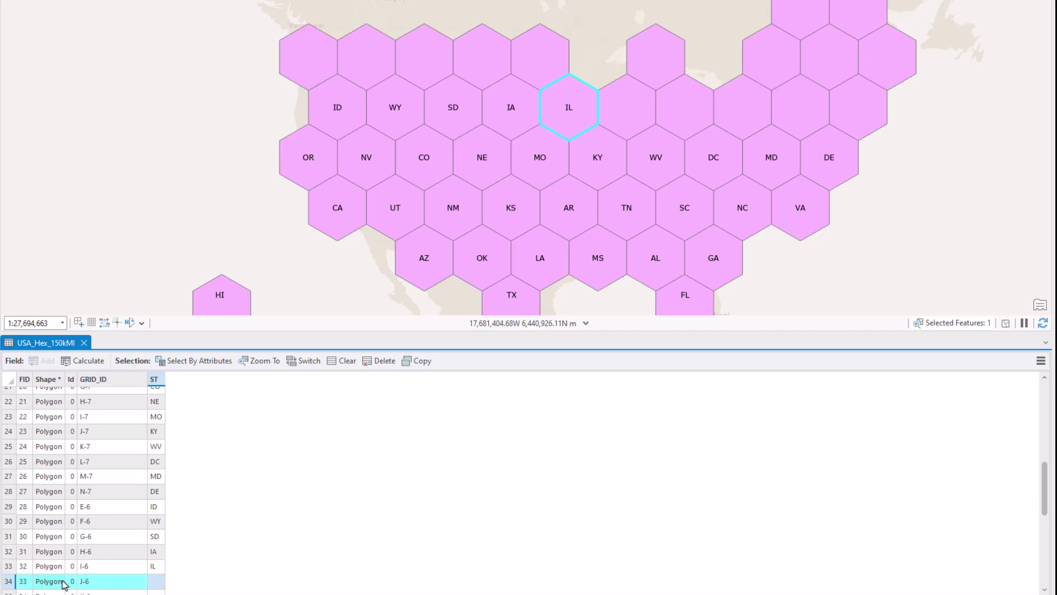
{"action": "left_click", "coordinate": [155, 587]}
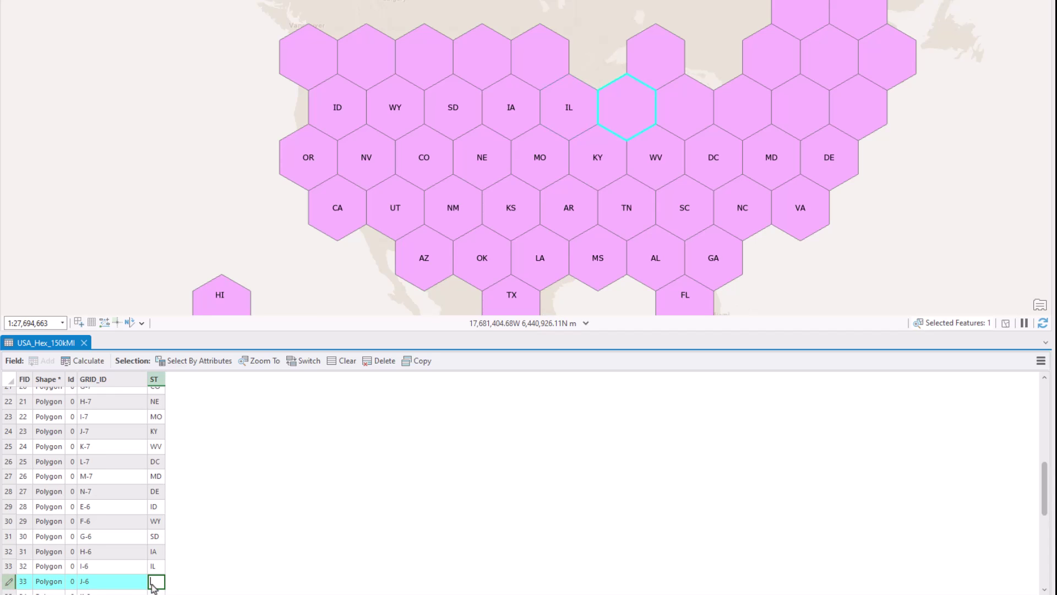
{"action": "type", "text": "IN"}
{"action": "key", "text": "Return"}
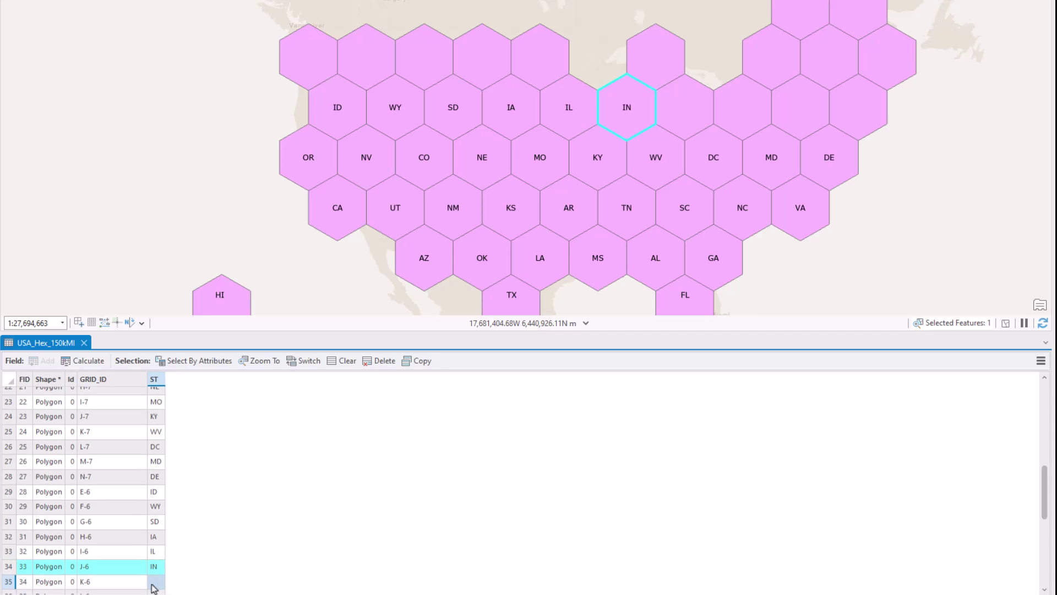
- Enter state codes OH, PA and NJ for hexes K-6, L-6 and M-6
{"action": "left_click", "coordinate": [10, 582]}
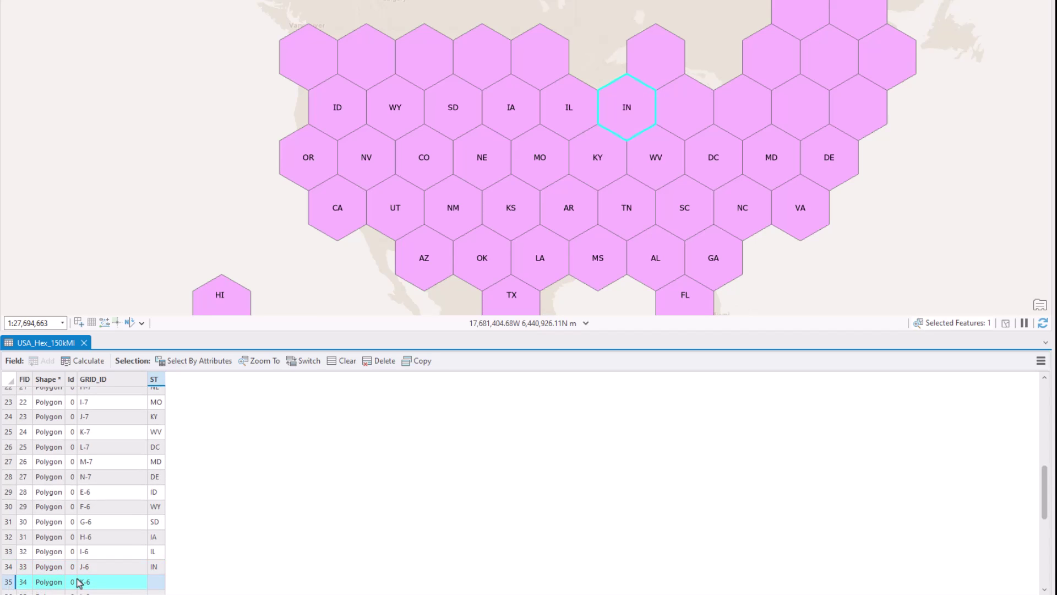
{"action": "left_click", "coordinate": [157, 584]}
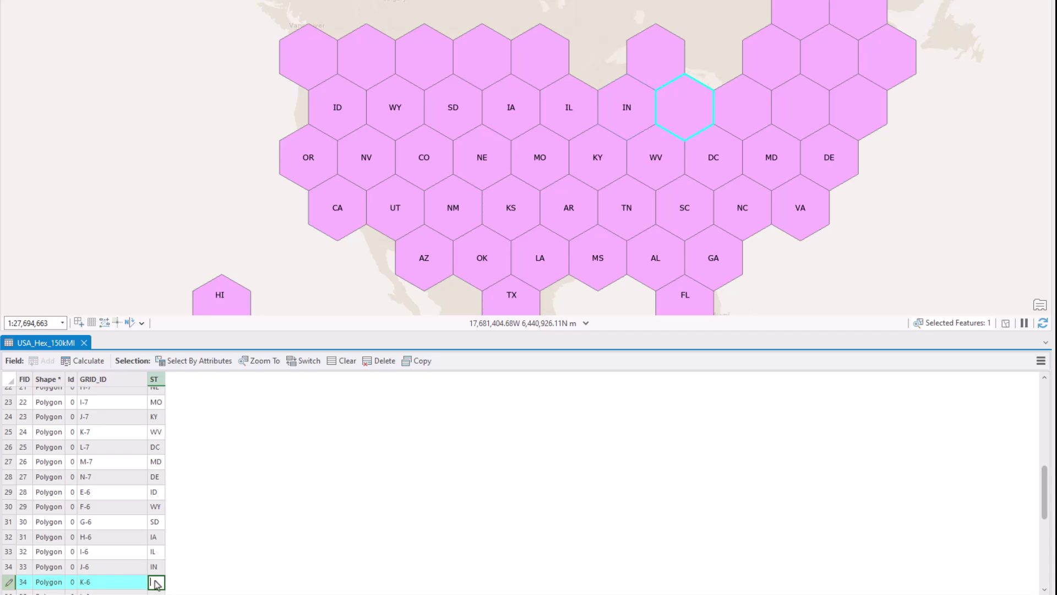
{"action": "type", "text": "OH"}
{"action": "key", "text": "Return"}
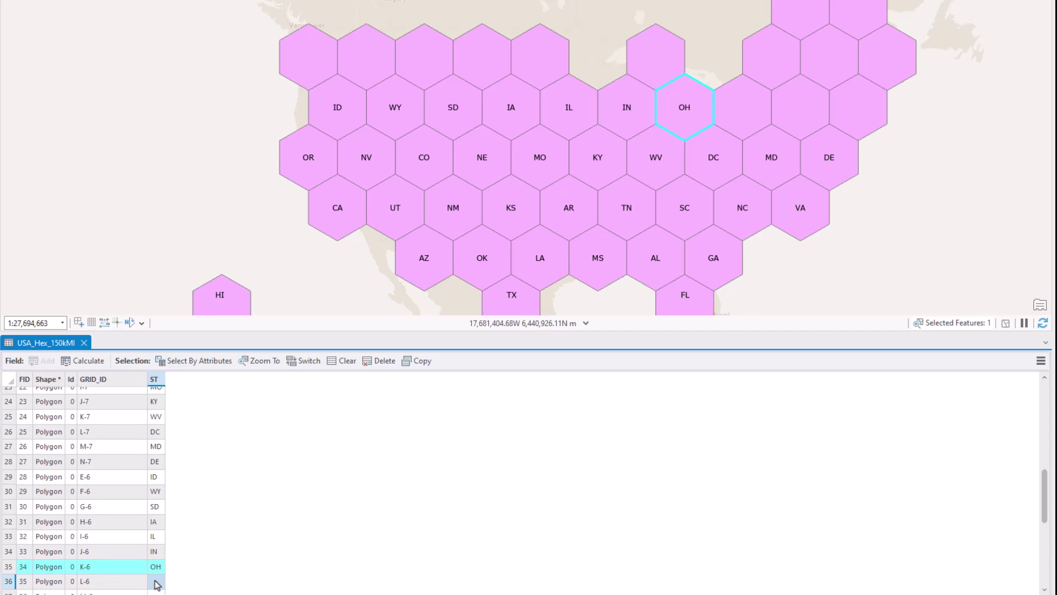
{"action": "left_click", "coordinate": [17, 582]}
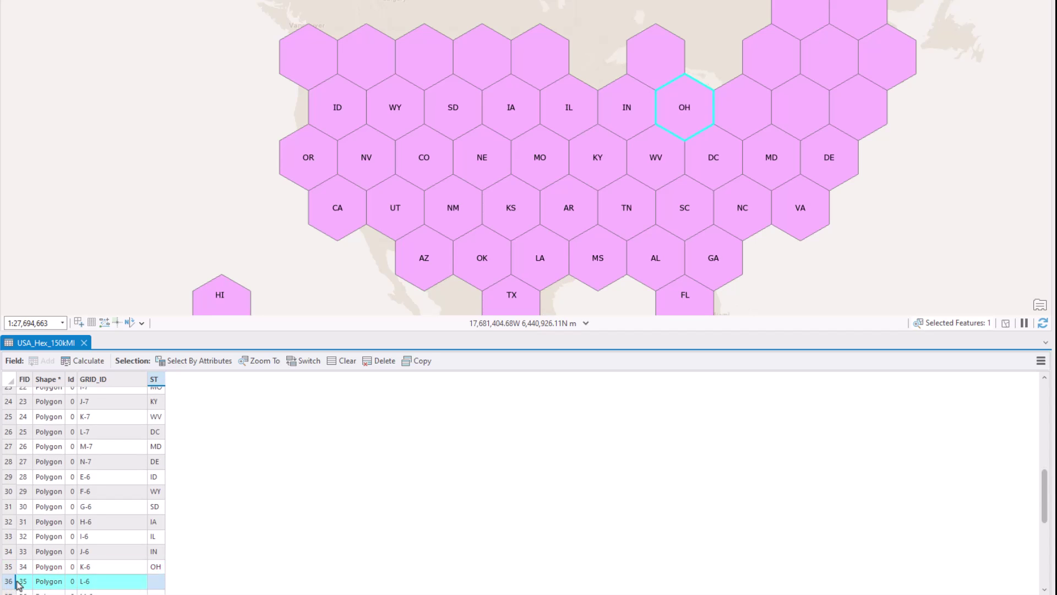
{"action": "double_click", "coordinate": [157, 582]}
{"action": "type", "text": "PA"}
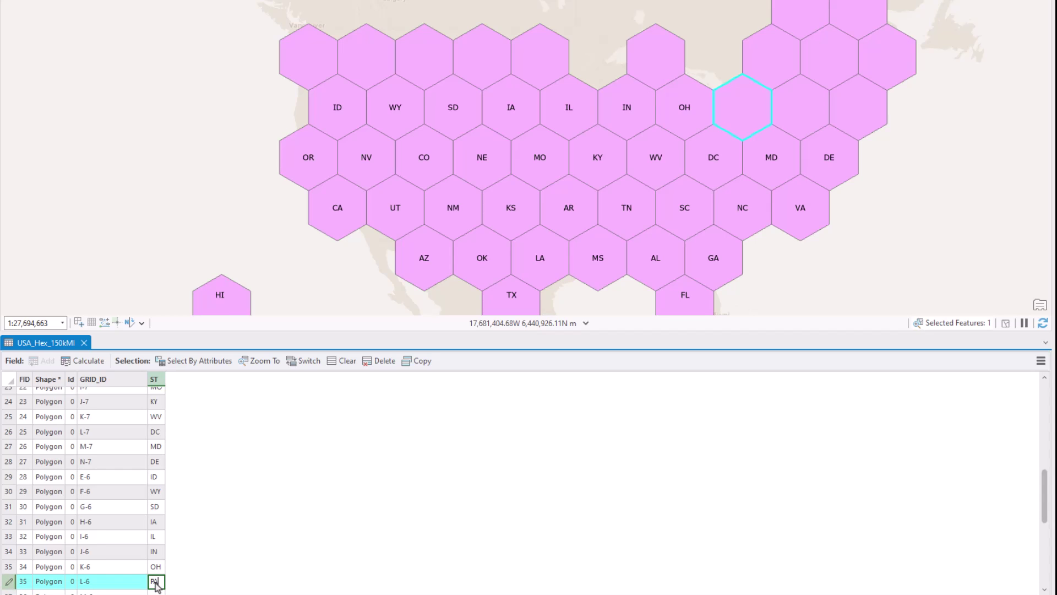
{"action": "key", "text": "Return"}
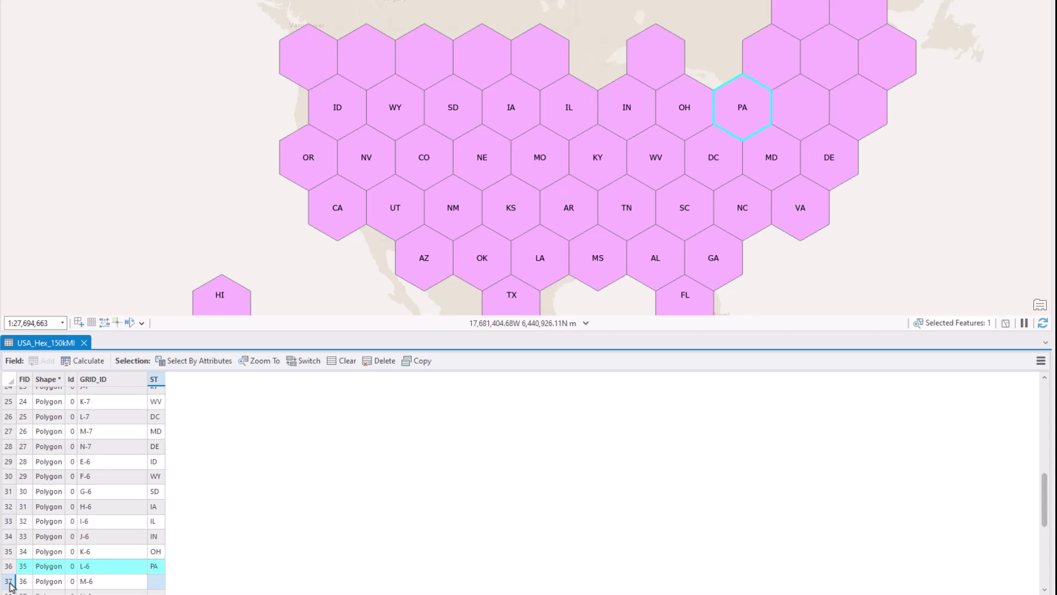
{"action": "left_click", "coordinate": [10, 582]}
{"action": "double_click", "coordinate": [154, 584]}
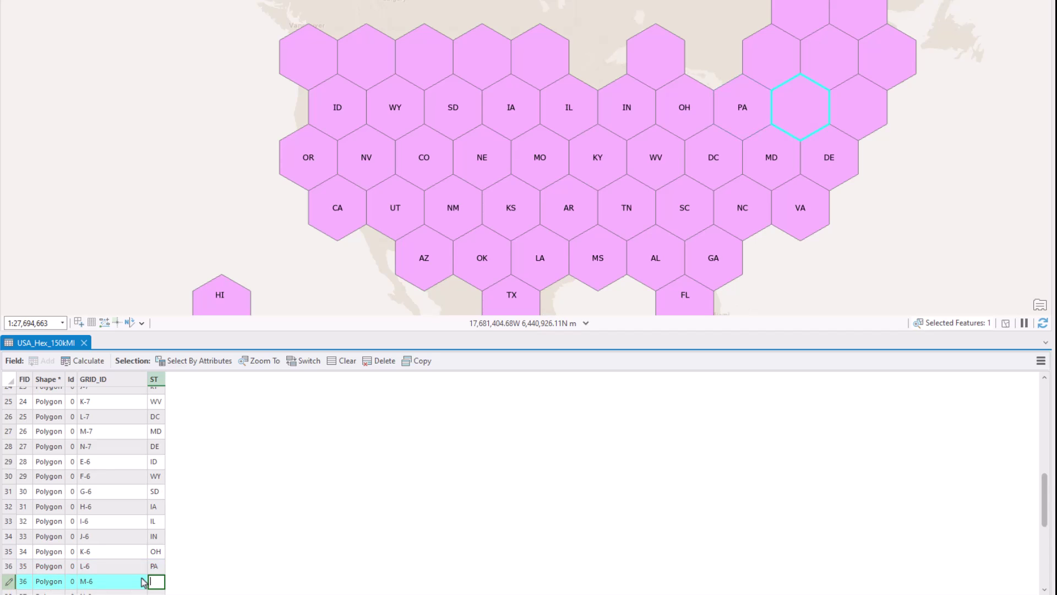
{"action": "type", "text": "NJ"}
{"action": "key", "text": "Return"}
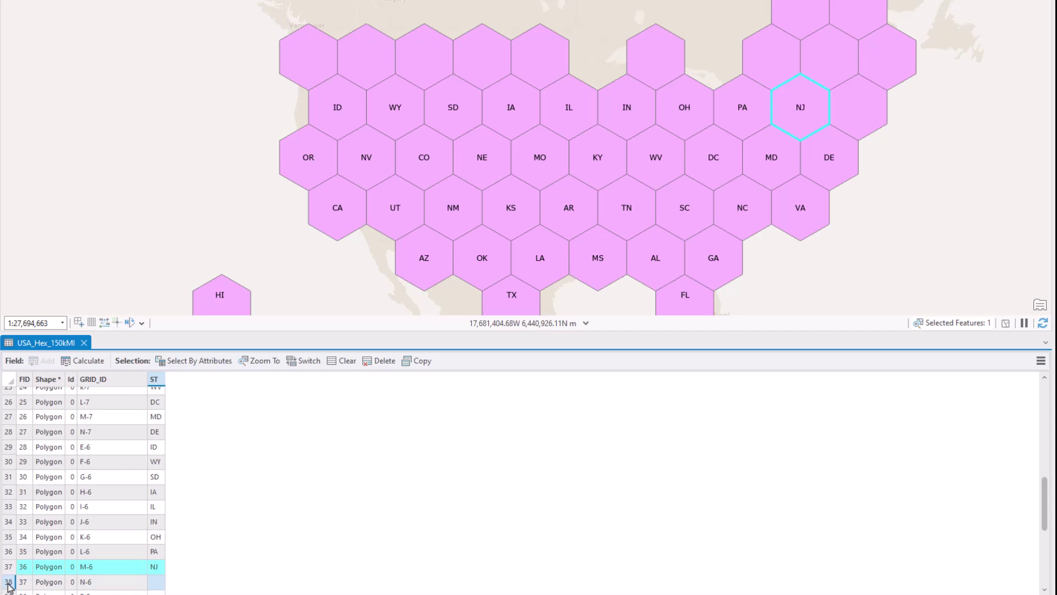
- Enter state codes CT, WA and MT for hexes N-6, E-5 and F-5
{"action": "left_click", "coordinate": [9, 584]}
{"action": "left_click", "coordinate": [154, 586]}
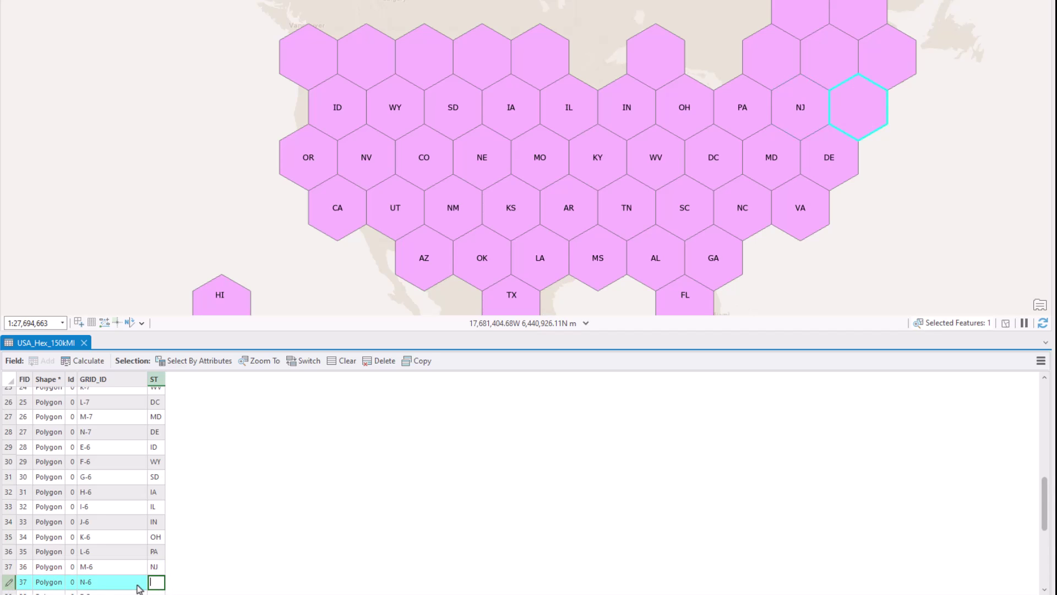
{"action": "type", "text": "CT"}
{"action": "key", "text": "Return"}
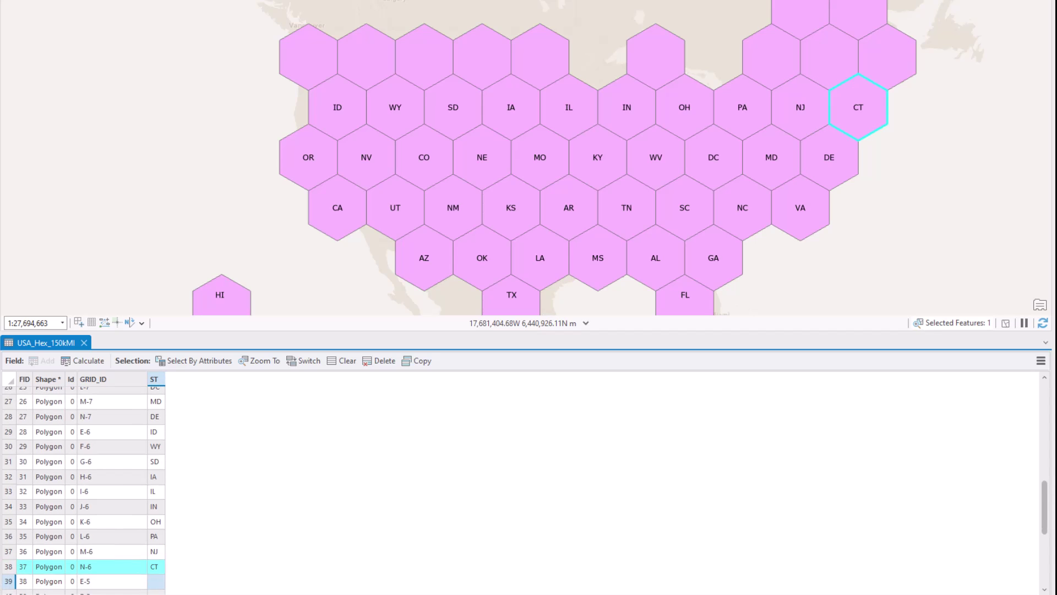
{"action": "left_click", "coordinate": [4, 582]}
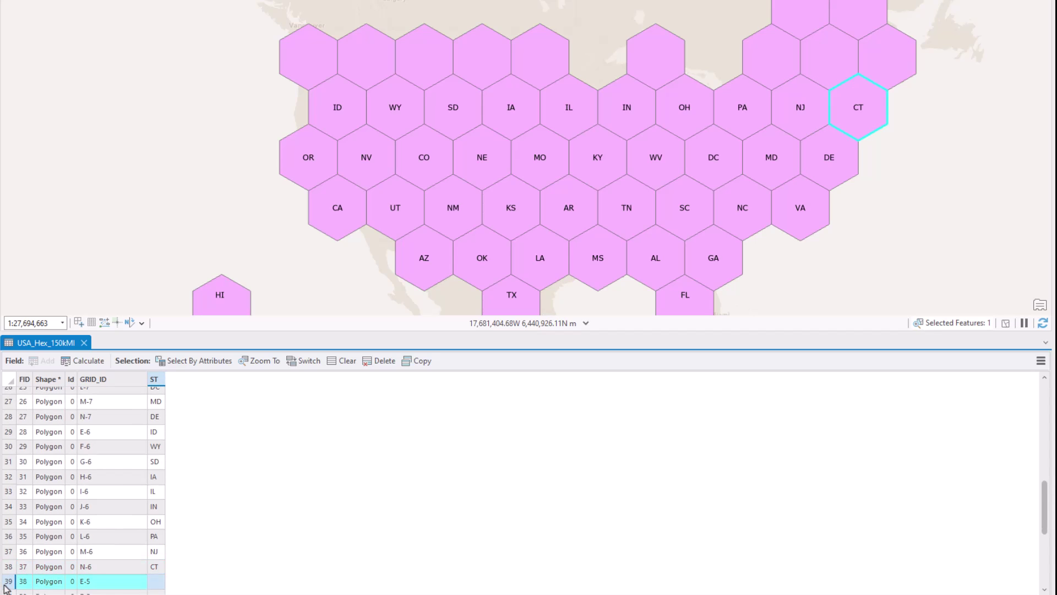
{"action": "left_click", "coordinate": [157, 582]}
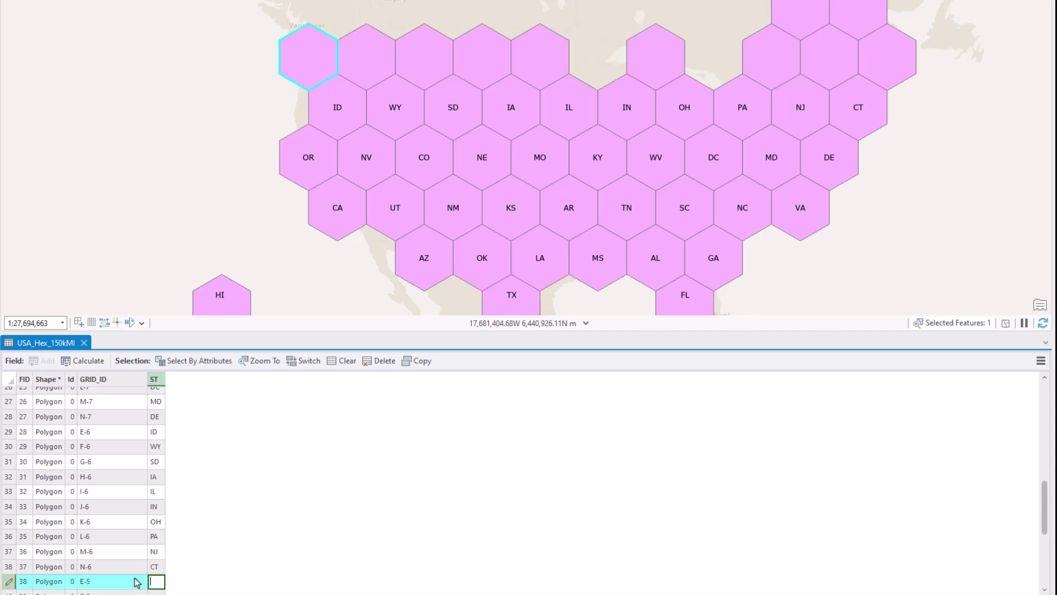
{"action": "type", "text": "WA"}
{"action": "key", "text": "Return"}
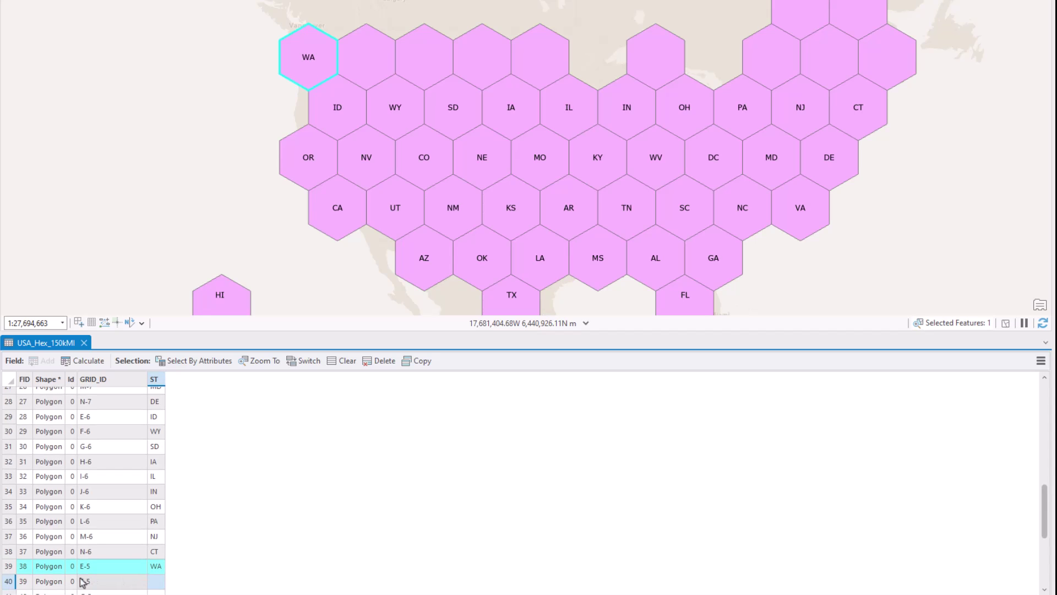
{"action": "left_click", "coordinate": [9, 583]}
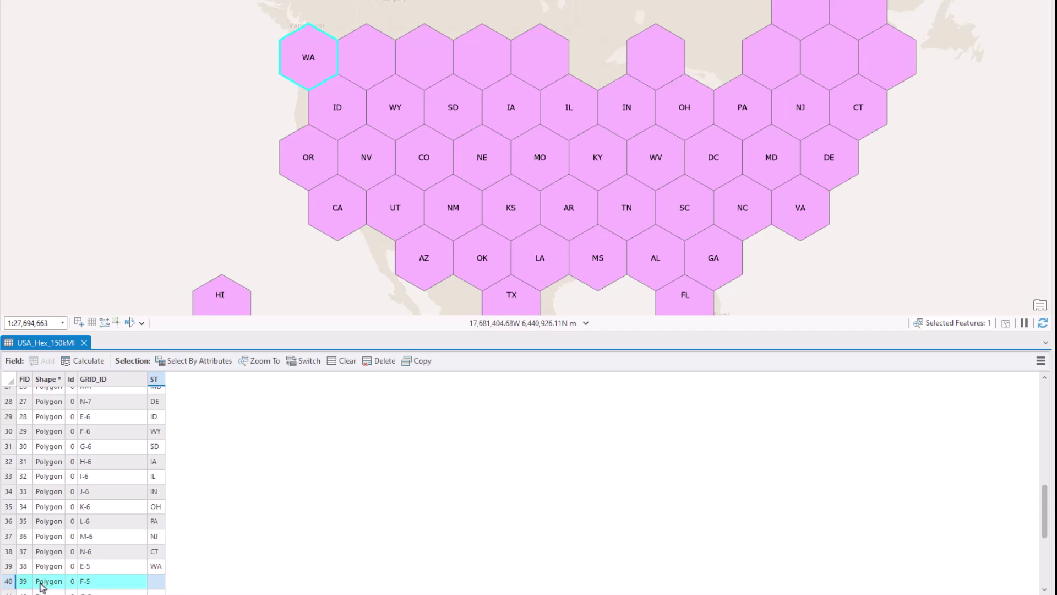
{"action": "double_click", "coordinate": [155, 586]}
{"action": "type", "text": "MT"}
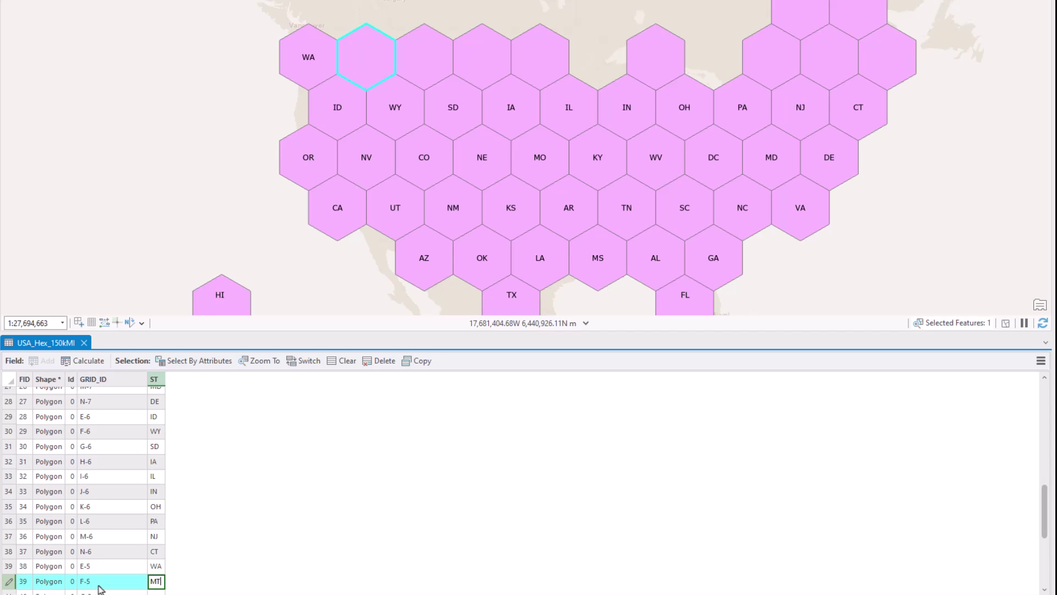
{"action": "key", "text": "Return"}
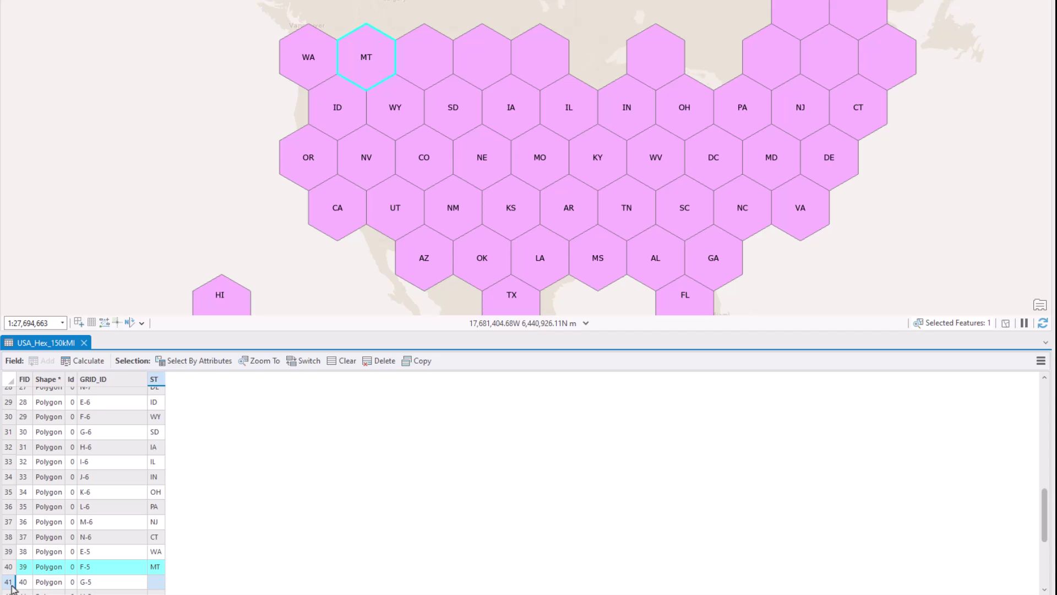
- Enter state codes ND, MN, WI and MI for hexes G-5, H-5, I-5 and K-5
{"action": "left_click", "coordinate": [9, 583]}
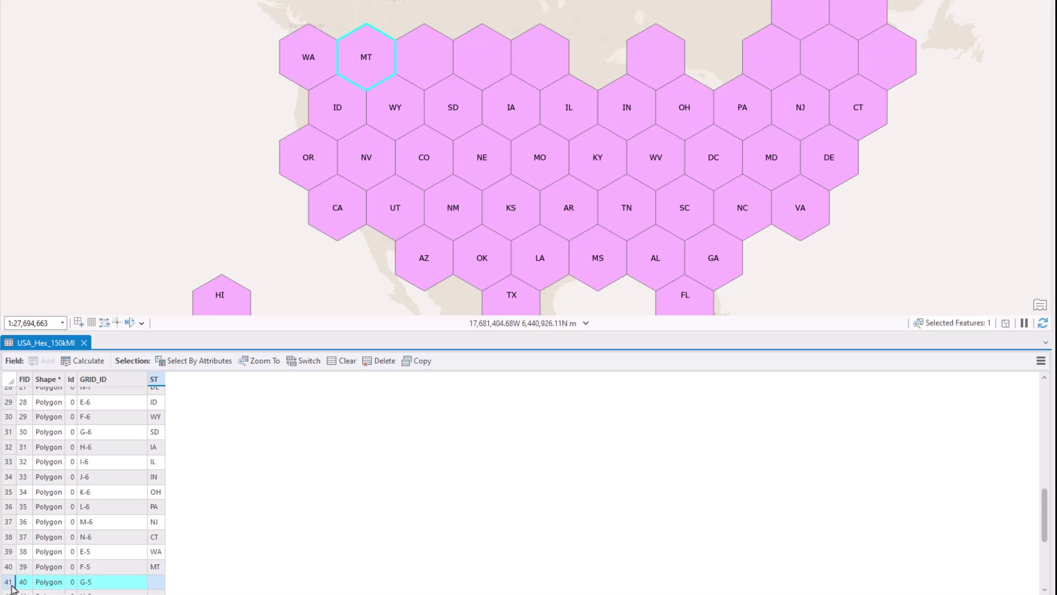
{"action": "double_click", "coordinate": [156, 584]}
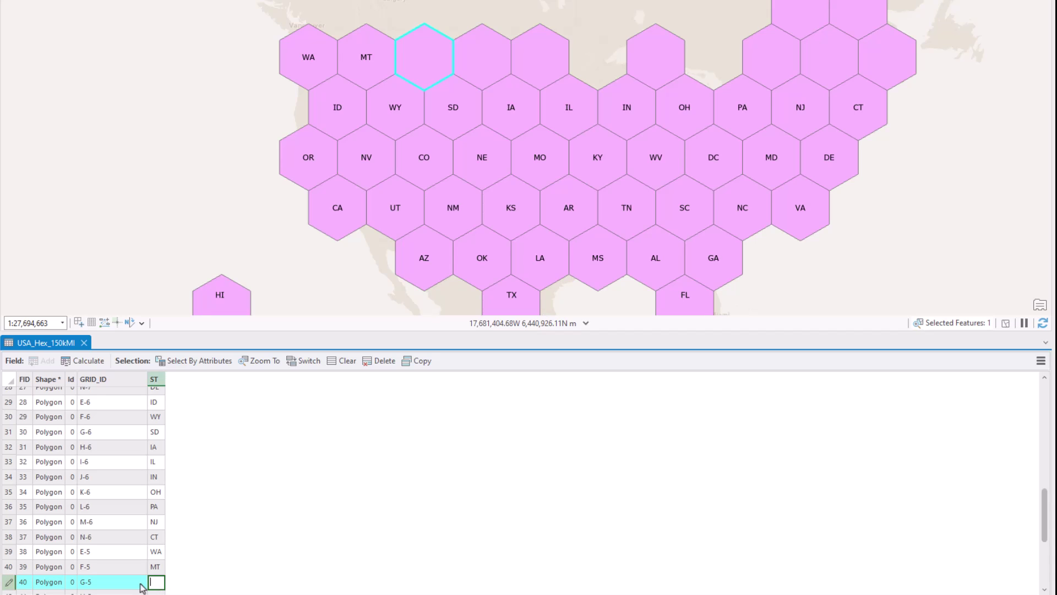
{"action": "type", "text": "ND"}
{"action": "key", "text": "Return"}
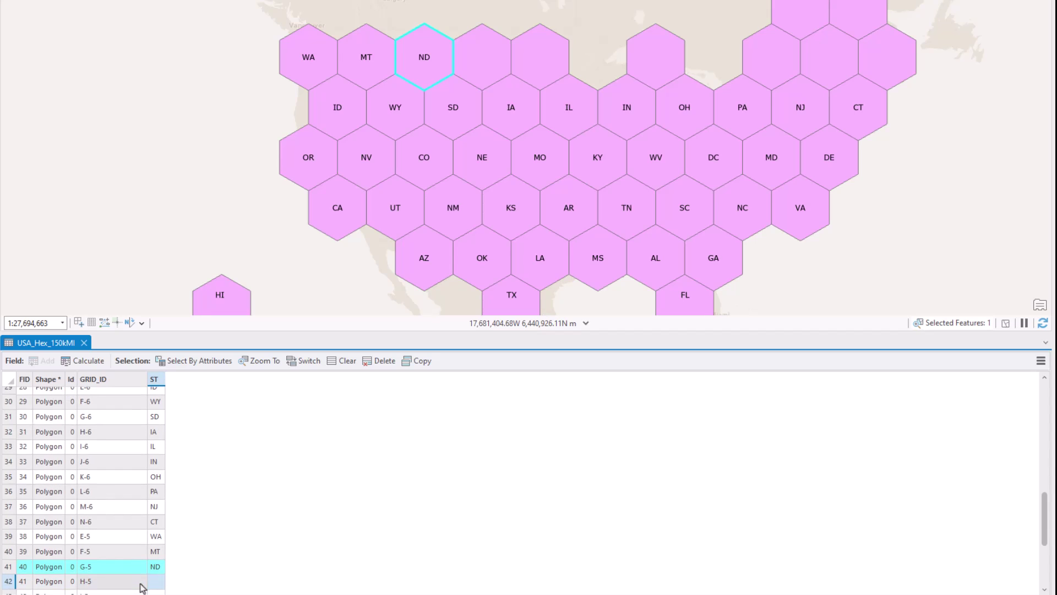
{"action": "left_click", "coordinate": [9, 582]}
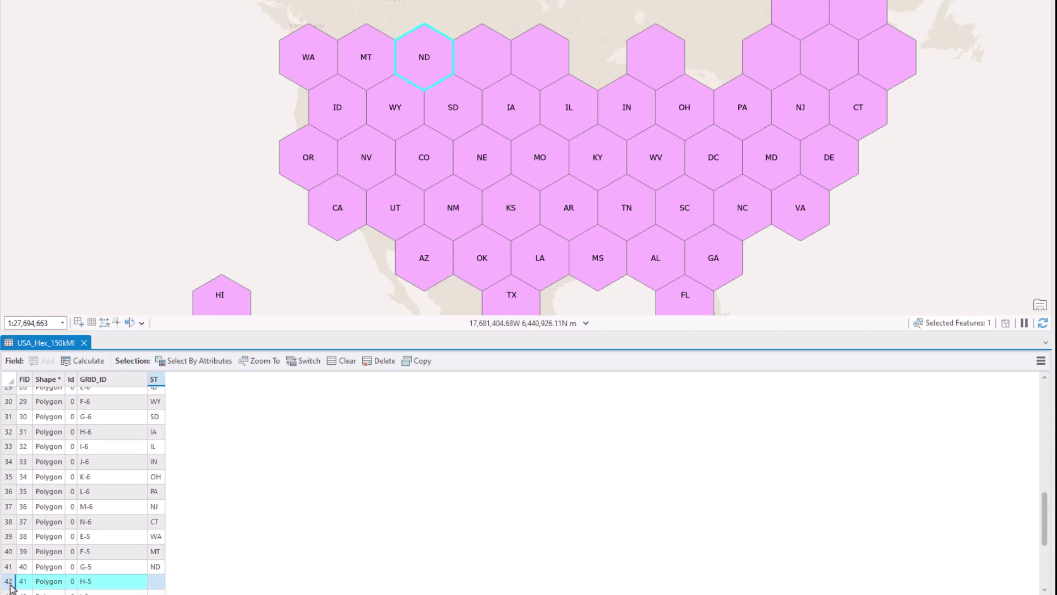
{"action": "double_click", "coordinate": [156, 582]}
{"action": "type", "text": "MN"}
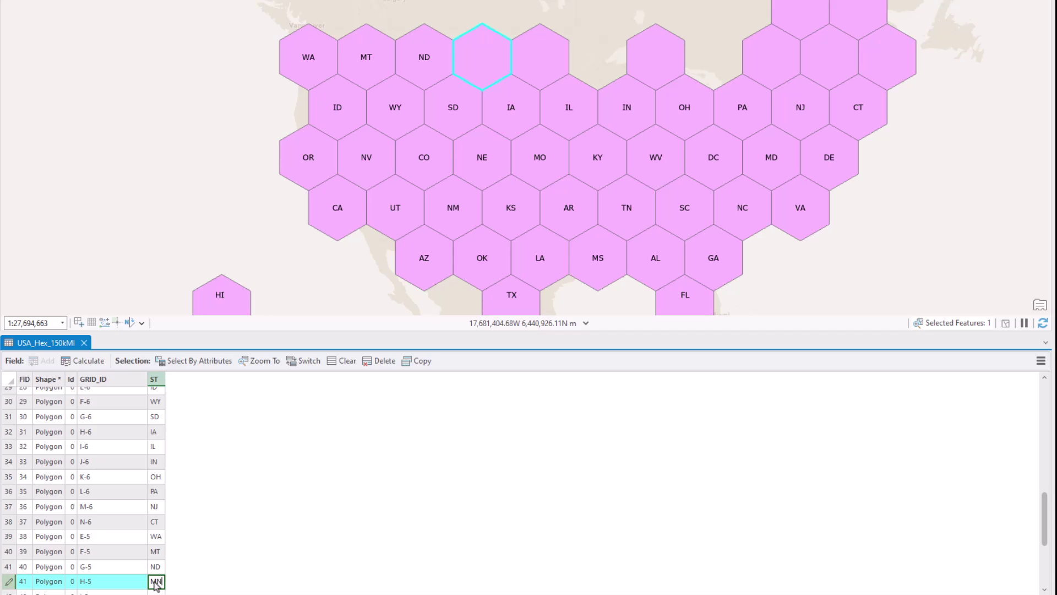
{"action": "key", "text": "Return"}
{"action": "left_click", "coordinate": [8, 582]}
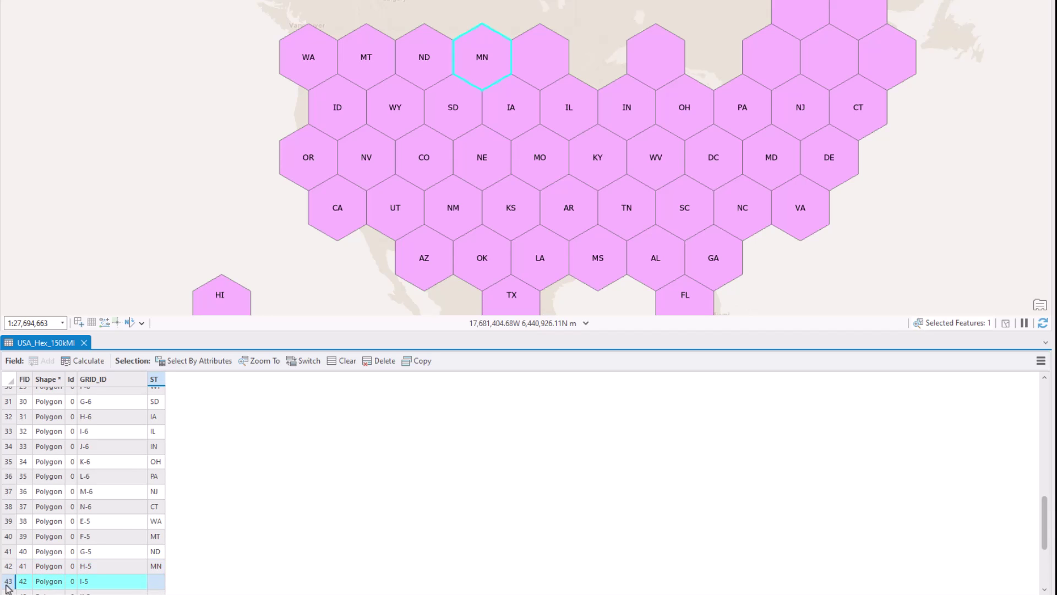
{"action": "double_click", "coordinate": [157, 584]}
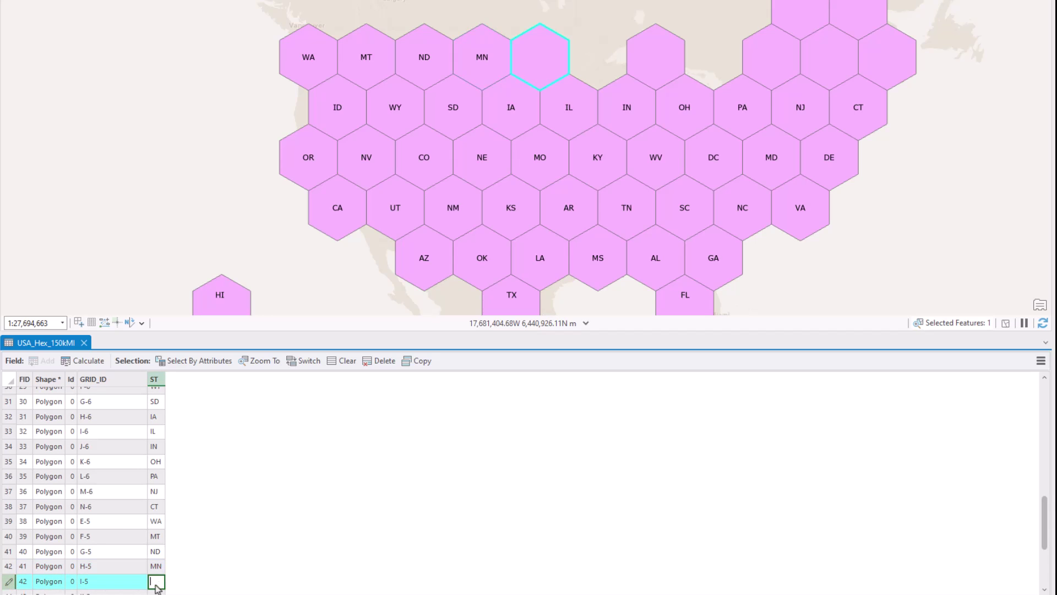
{"action": "type", "text": "WI"}
{"action": "key", "text": "Return"}
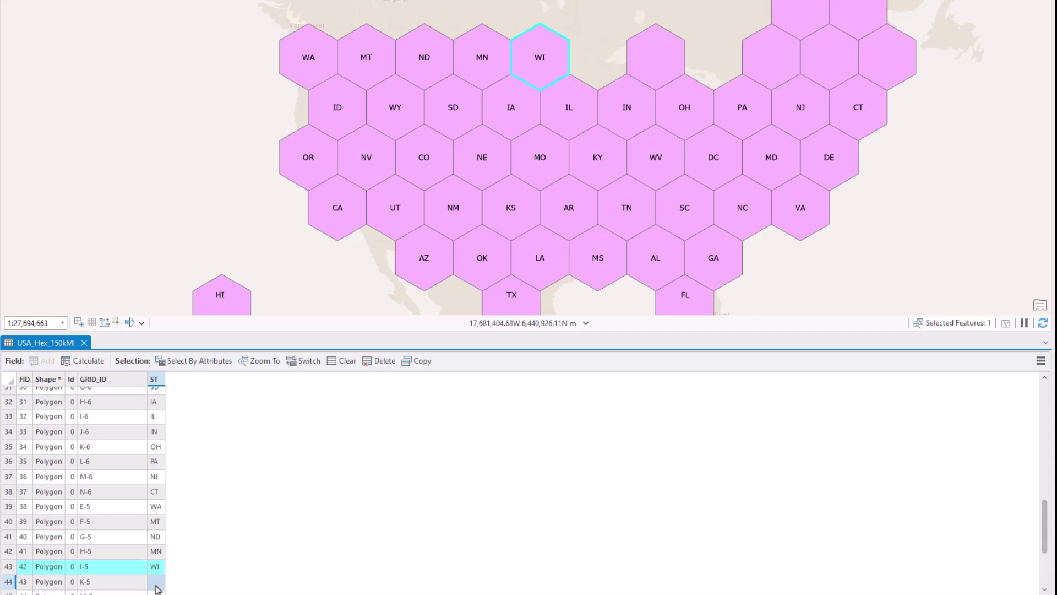
{"action": "left_click", "coordinate": [19, 585]}
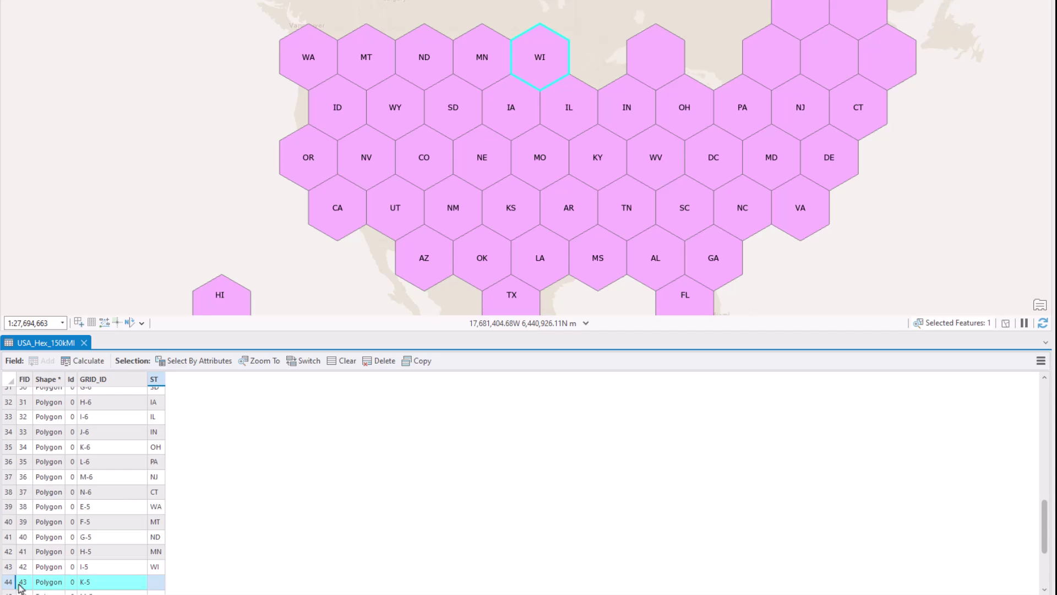
{"action": "double_click", "coordinate": [158, 583]}
{"action": "type", "text": "MI"}
{"action": "key", "text": "Return"}
{"action": "key", "text": "Down"}
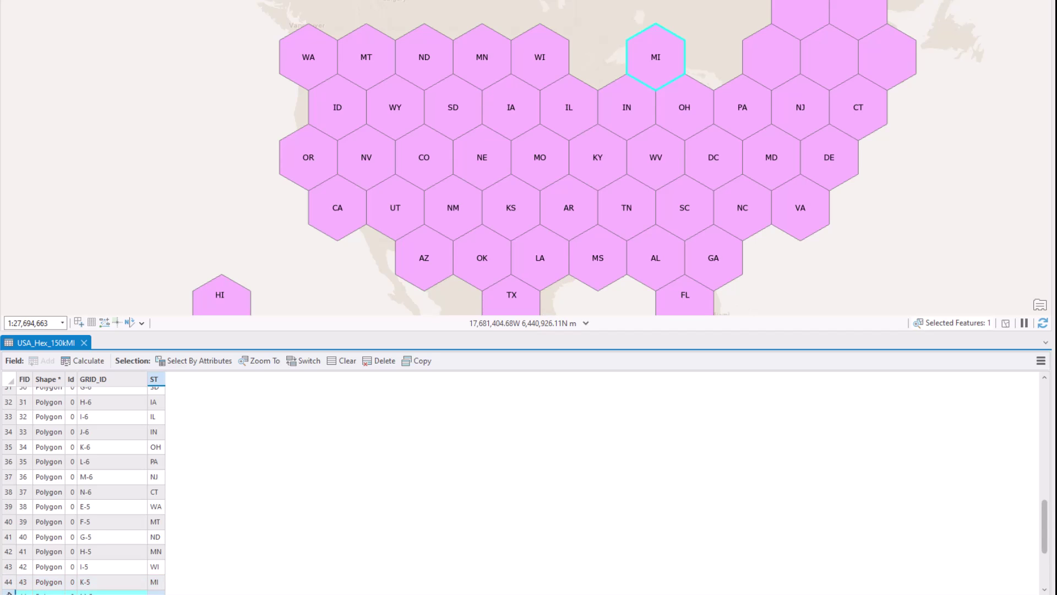
- Enter state codes NY, MA and RI for hexes M-5, N-5 and O-5
{"action": "scroll", "coordinate": [49, 531], "scroll_direction": "down", "scroll_amount": 3}
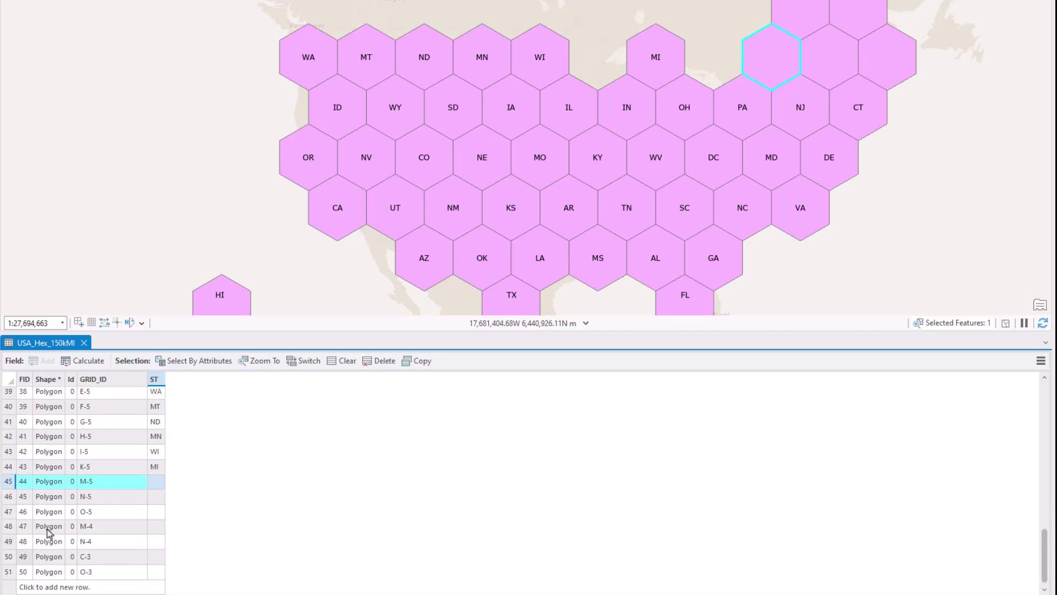
{"action": "left_click", "coordinate": [157, 482]}
{"action": "type", "text": "NY"}
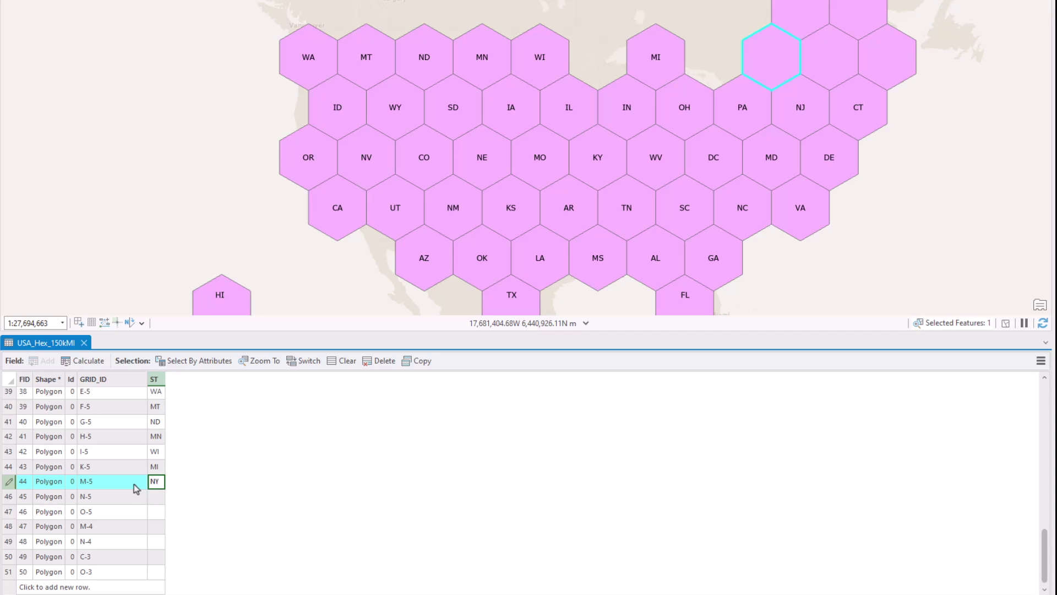
{"action": "key", "text": "Return"}
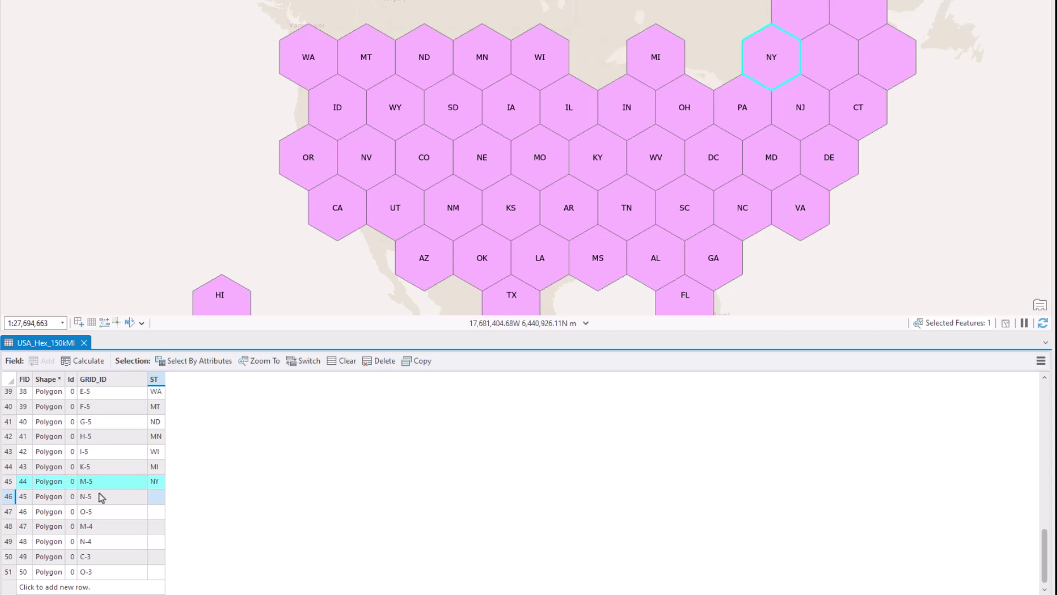
{"action": "left_click", "coordinate": [15, 497]}
{"action": "left_click", "coordinate": [159, 498]}
{"action": "type", "text": "MA"}
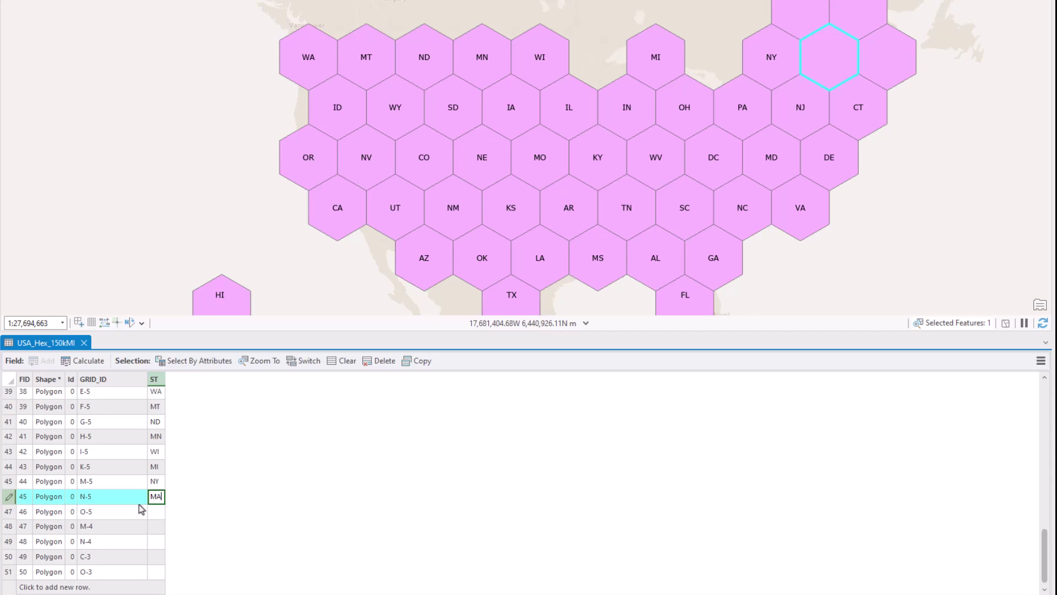
{"action": "key", "text": "Return"}
{"action": "left_click", "coordinate": [11, 511]}
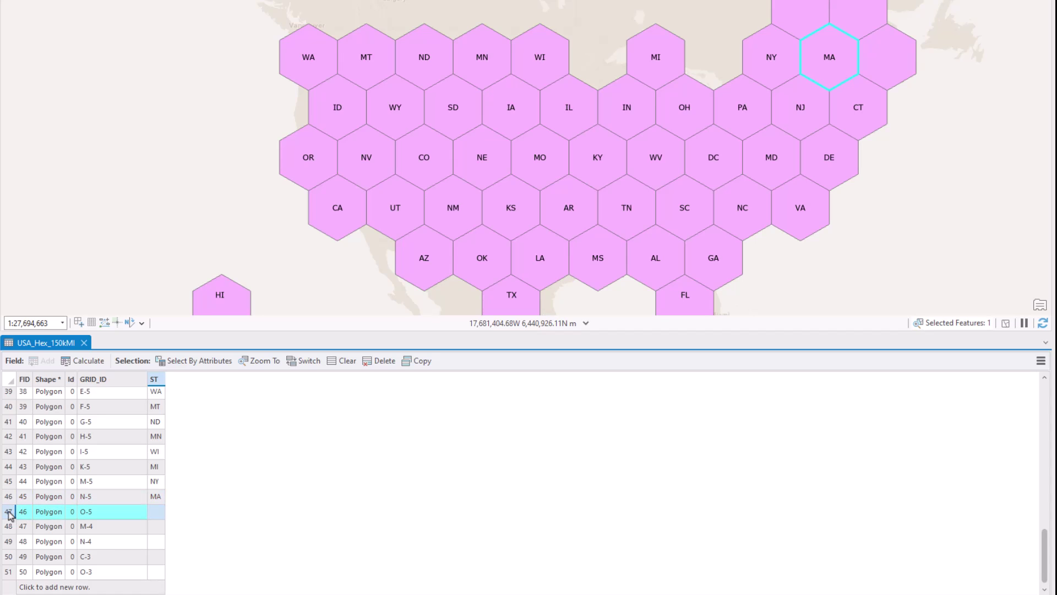
{"action": "left_click", "coordinate": [159, 513]}
{"action": "type", "text": "RI"}
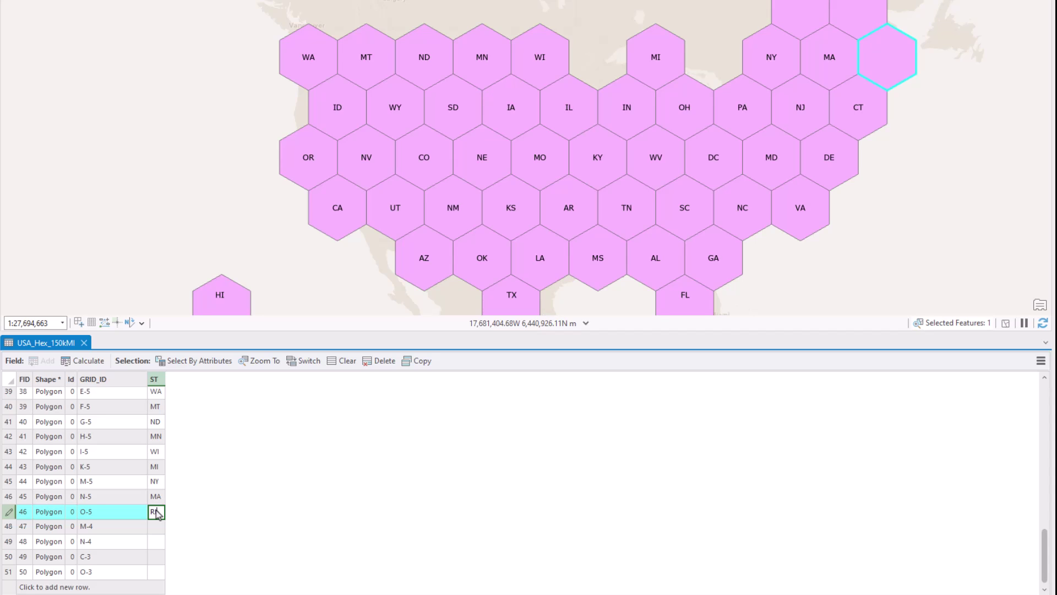
{"action": "left_click", "coordinate": [13, 526]}
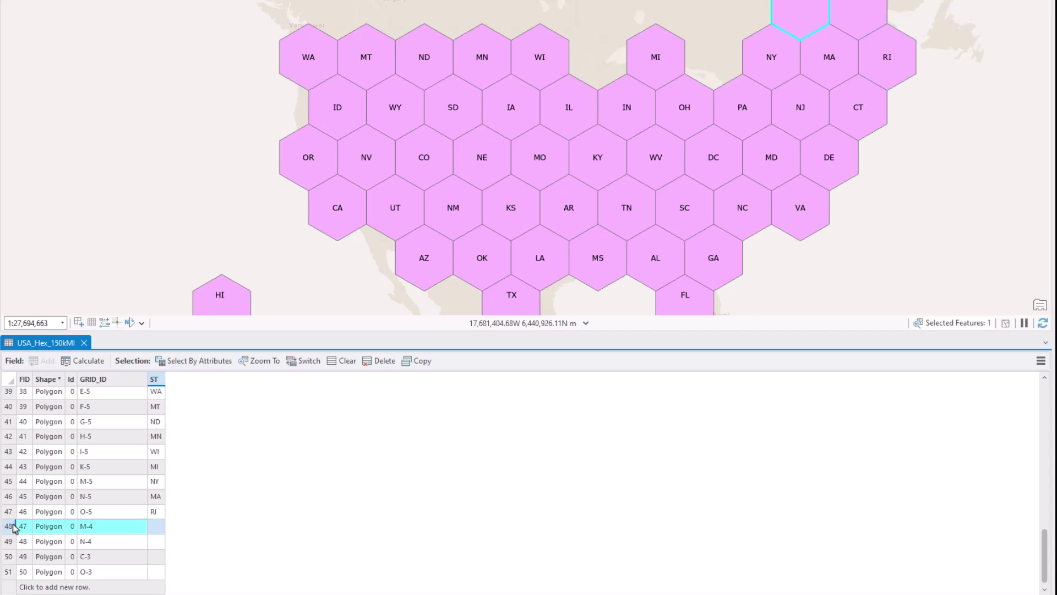
- Enter state codes VT and NH for hexes M-4 and N-4
{"action": "left_click", "coordinate": [157, 529]}
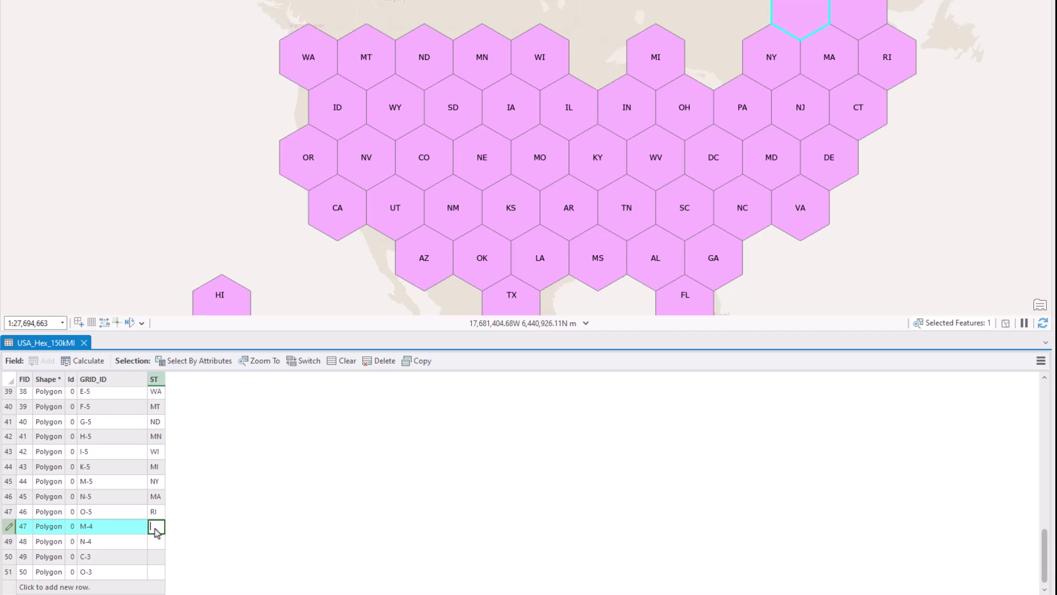
{"action": "type", "text": "VT"}
{"action": "key", "text": "Return"}
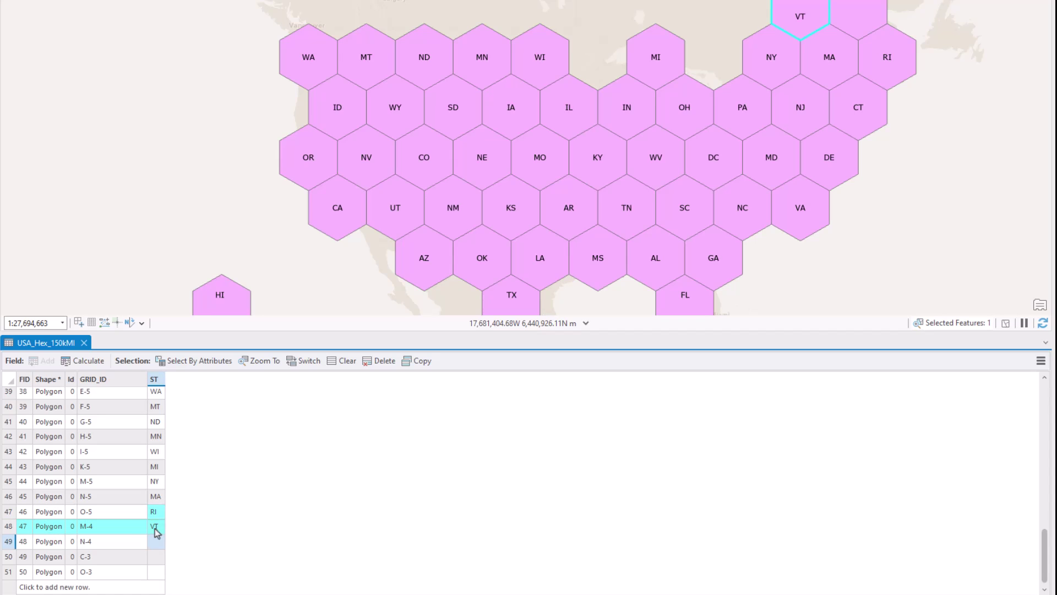
{"action": "left_click", "coordinate": [7, 543]}
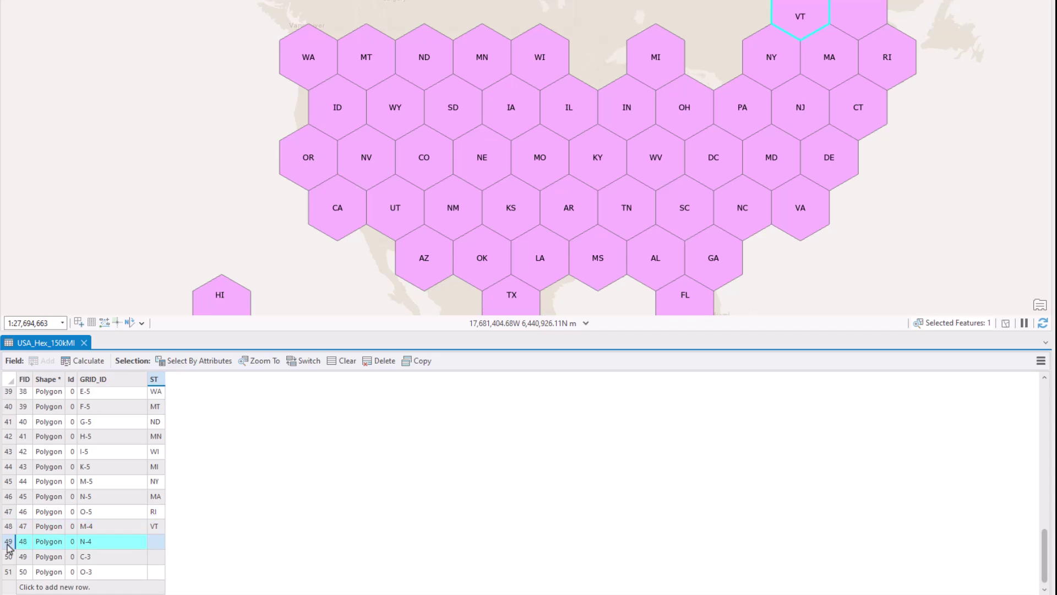
{"action": "left_click", "coordinate": [158, 544]}
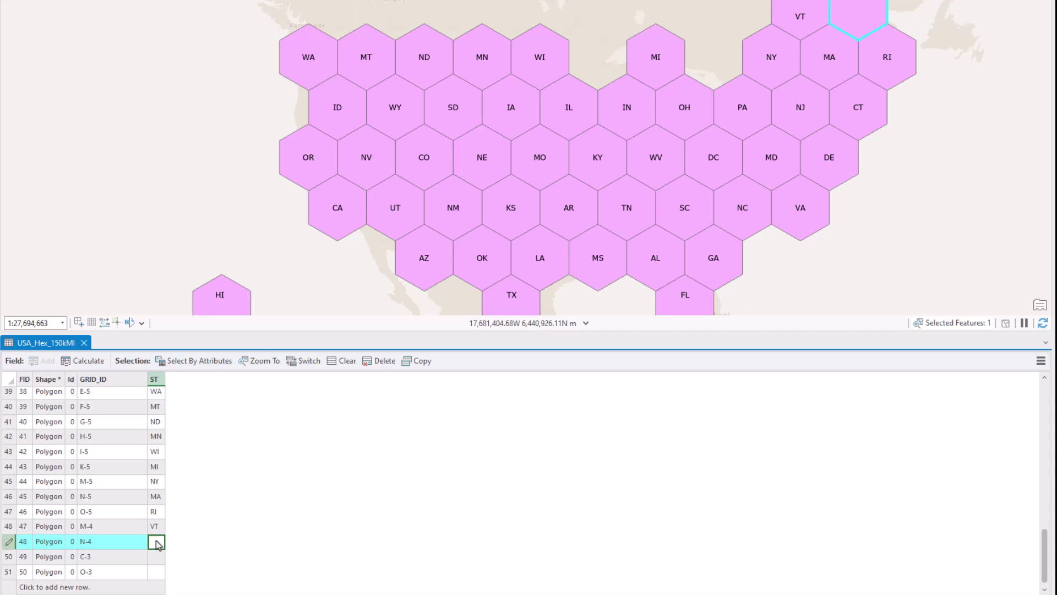
{"action": "type", "text": "NH"}
{"action": "key", "text": "Return"}
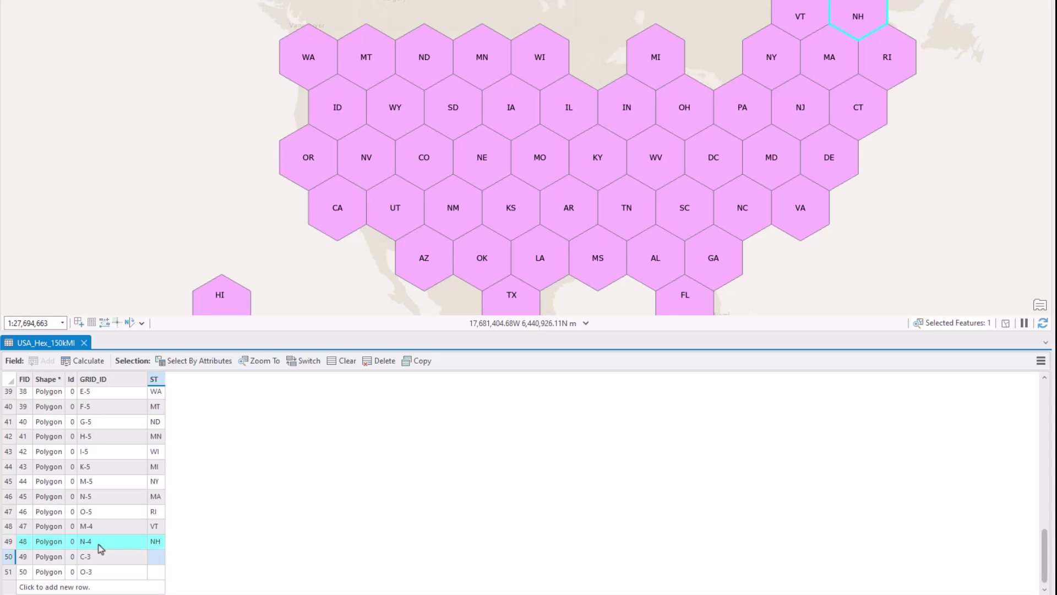
{"action": "left_click", "coordinate": [7, 560]}
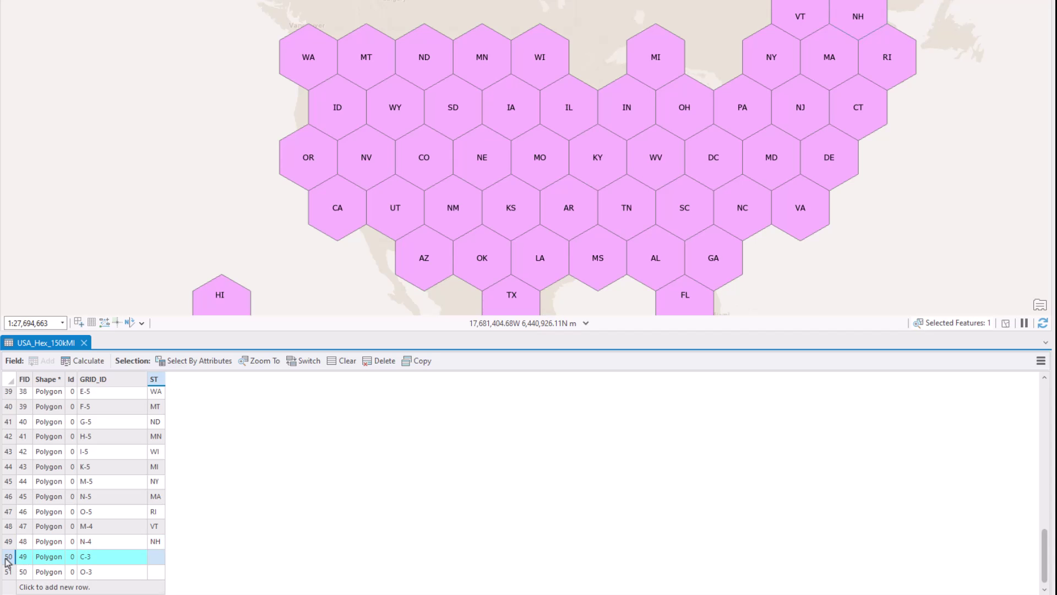
- Enter AK in row 50 and ME in row 51 of the ST column
{"action": "scroll", "coordinate": [549, 190], "scroll_direction": "down", "scroll_amount": 1}
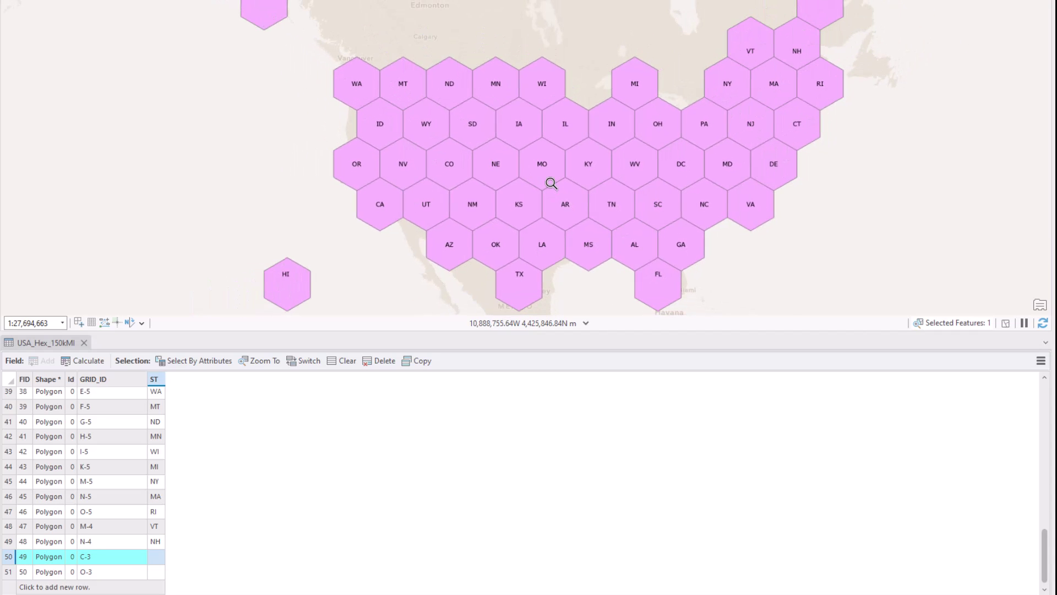
{"action": "scroll", "coordinate": [551, 183], "scroll_direction": "down", "scroll_amount": 1}
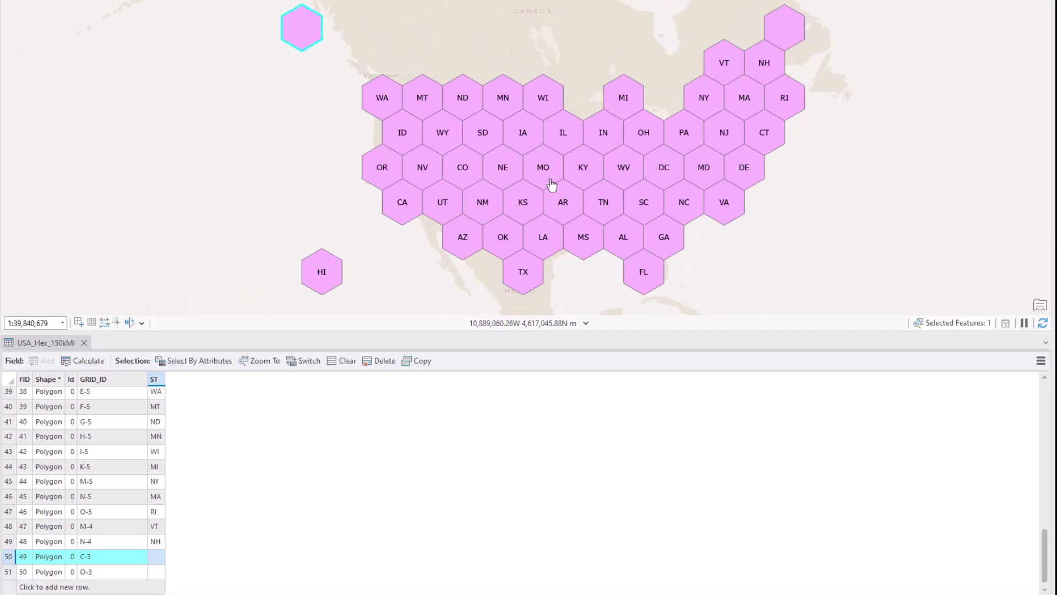
{"action": "left_click", "coordinate": [10, 560]}
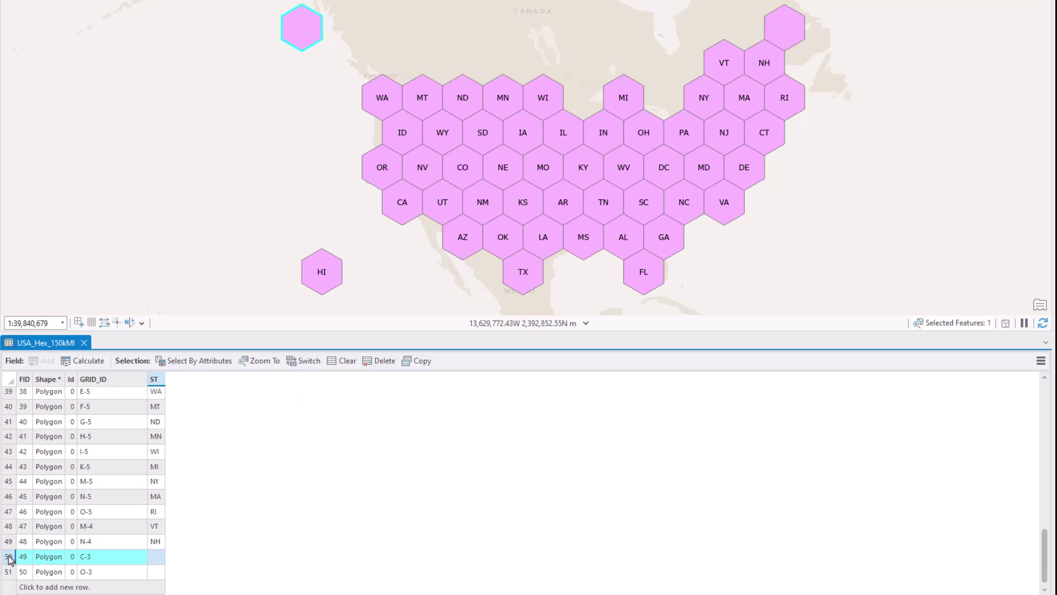
{"action": "left_click", "coordinate": [154, 557]}
{"action": "type", "text": "AK"}
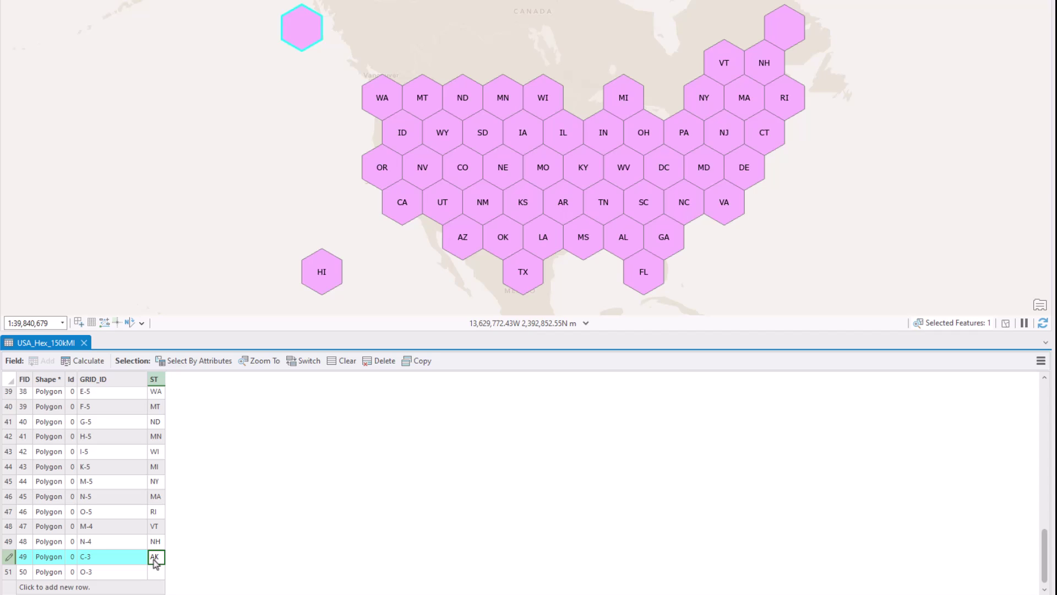
{"action": "key", "text": "Return"}
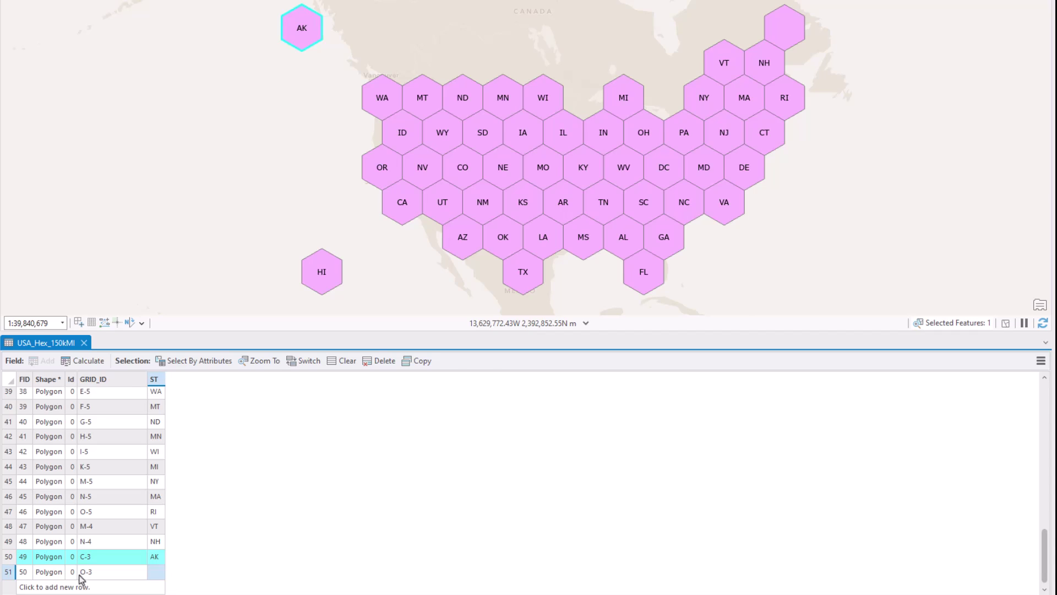
{"action": "left_click", "coordinate": [8, 572]}
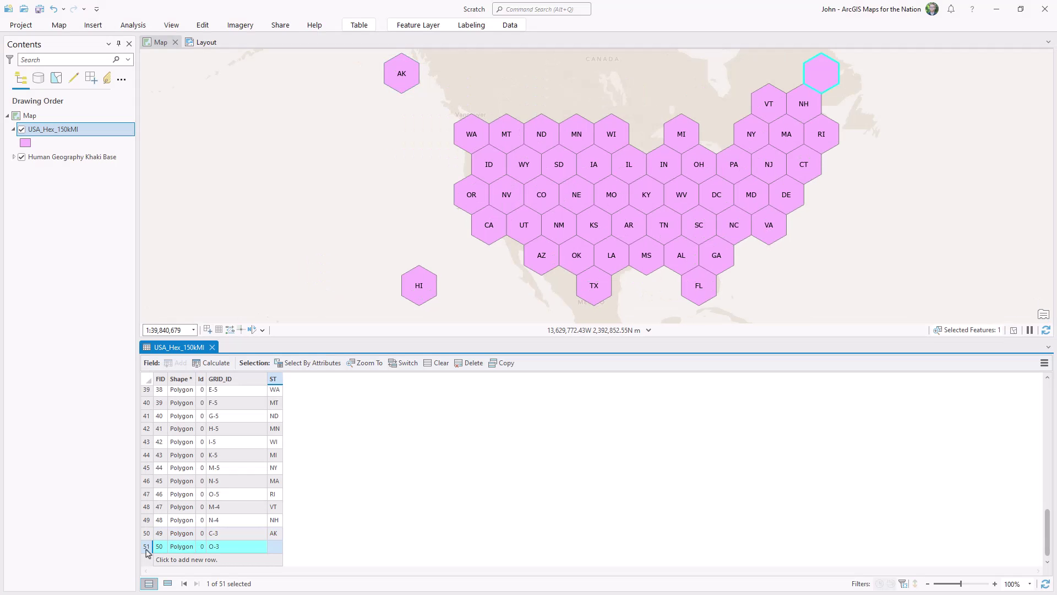
{"action": "left_click", "coordinate": [276, 547]}
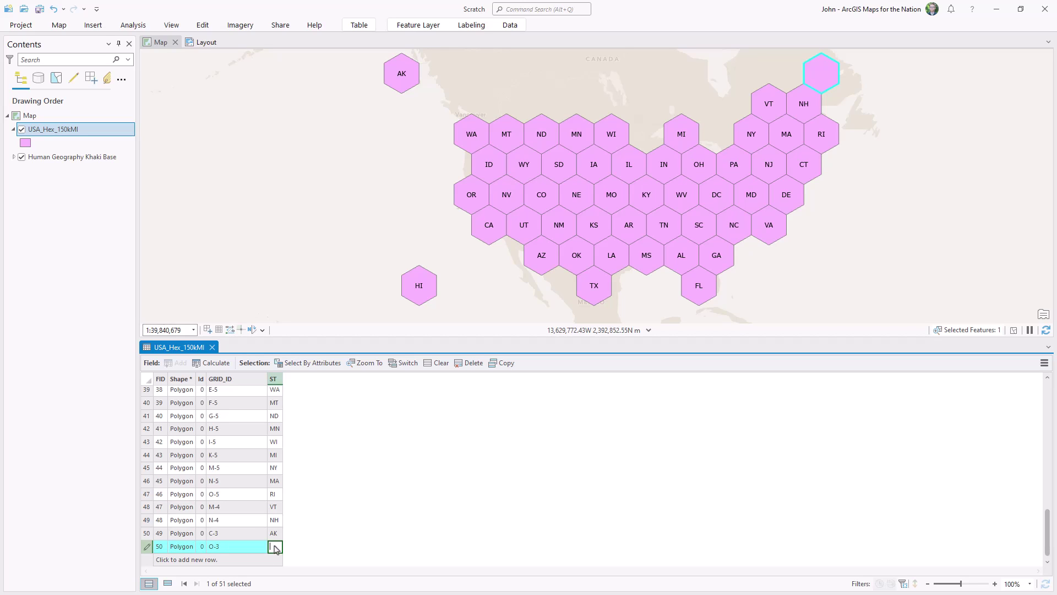
{"action": "type", "text": "ME"}
{"action": "key", "text": "Return"}
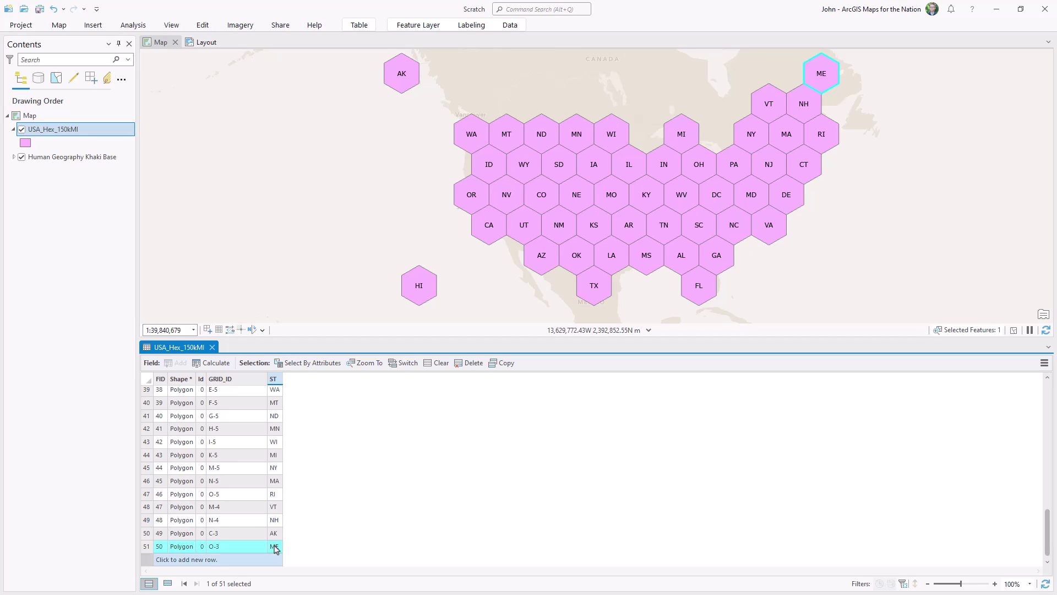
{"action": "left_click", "coordinate": [57, 26]}
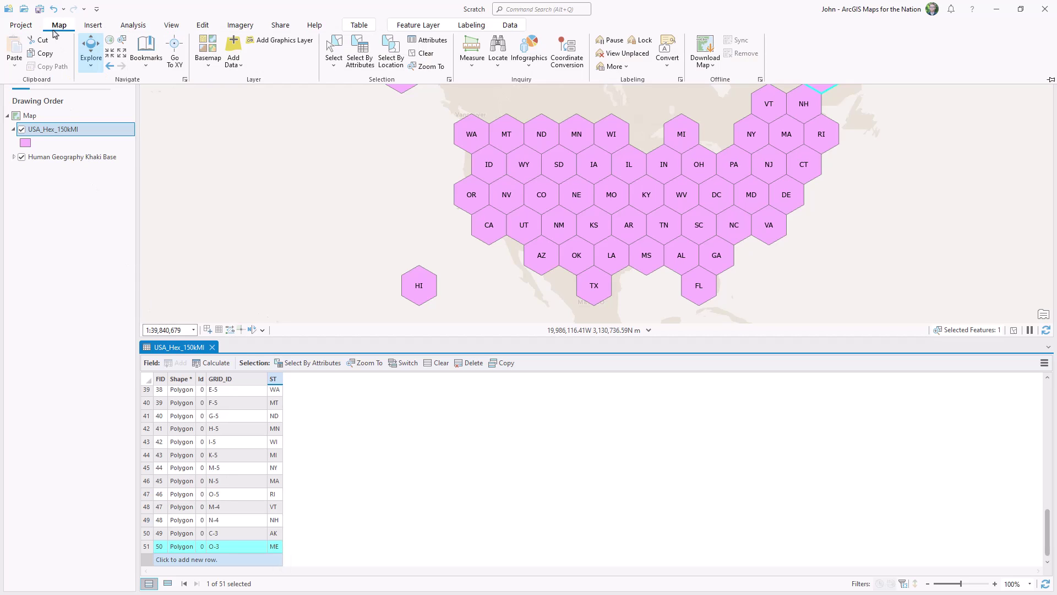
{"action": "left_click", "coordinate": [423, 55]}
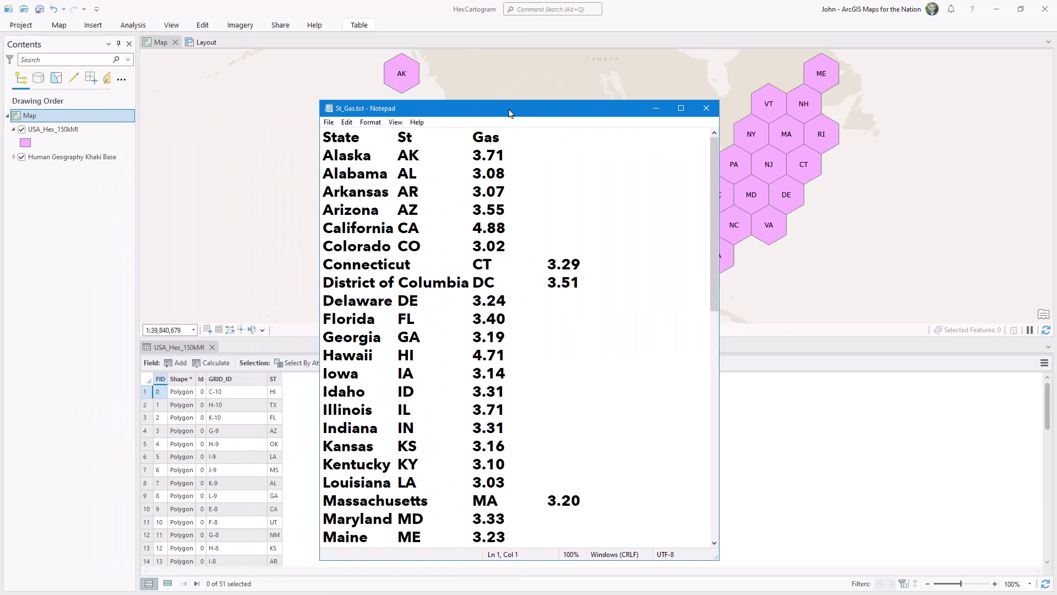
{"action": "left_click_drag", "start_coordinate": [462, 153], "coordinate": [483, 153]}
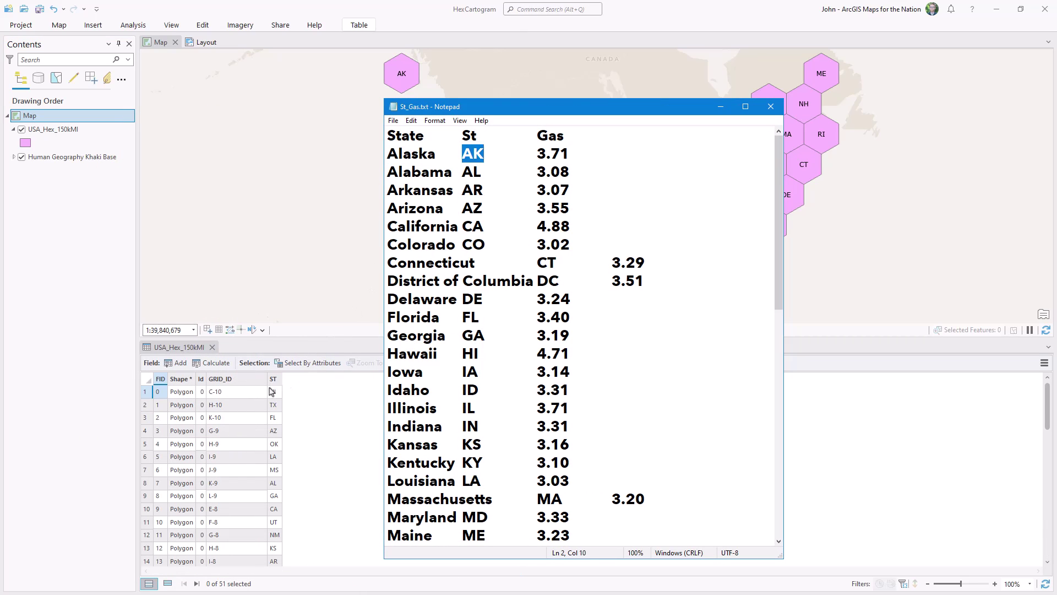
{"action": "left_click", "coordinate": [770, 106]}
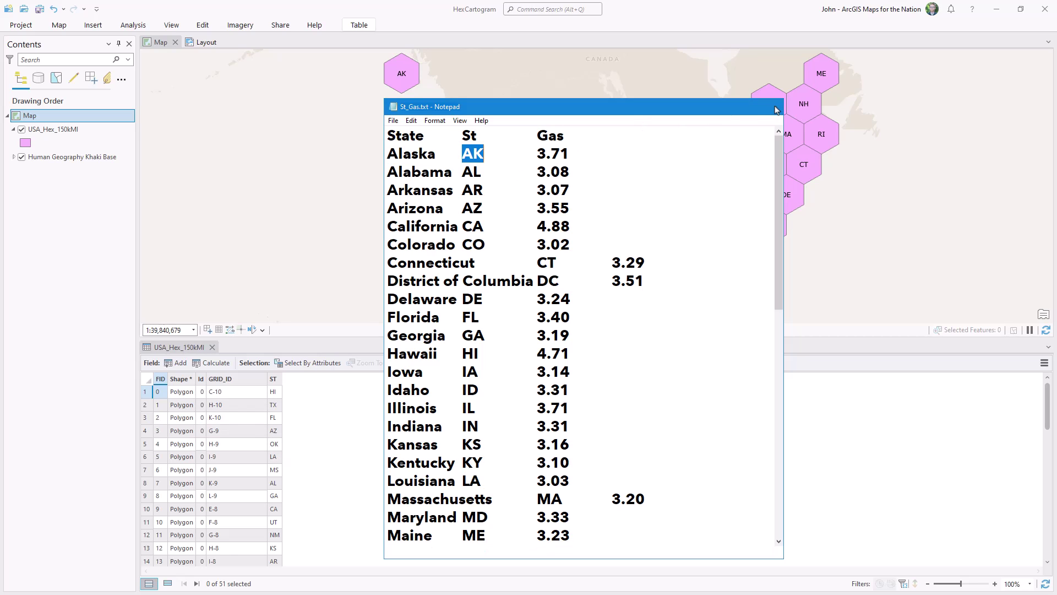
- Add St_Gas.txt to the map as a standalone table and open its rows
{"action": "right_click", "coordinate": [121, 118]}
{"action": "left_click", "coordinate": [154, 128]}
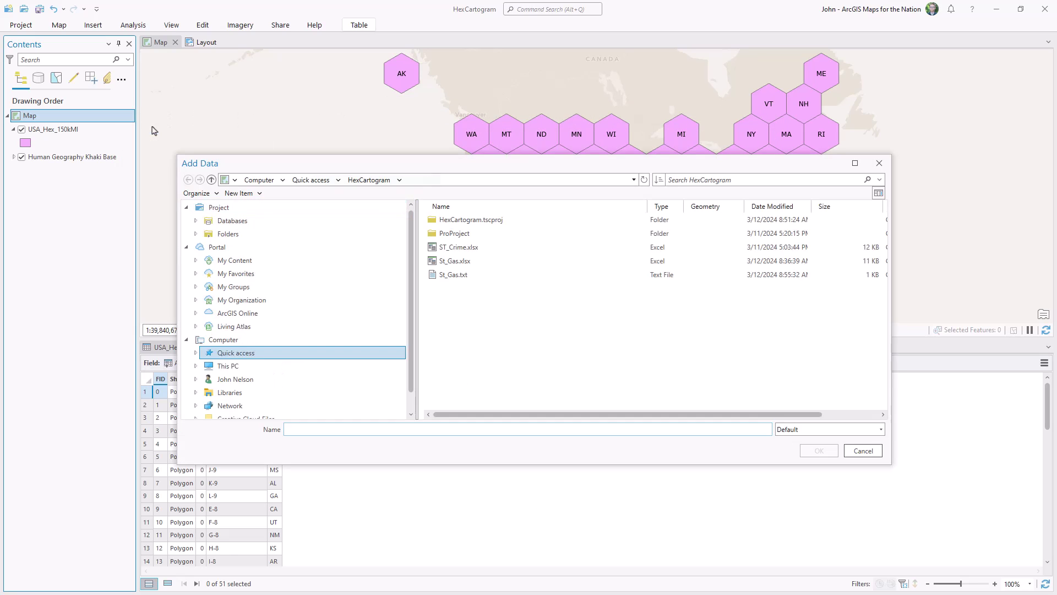
{"action": "left_click", "coordinate": [452, 274]}
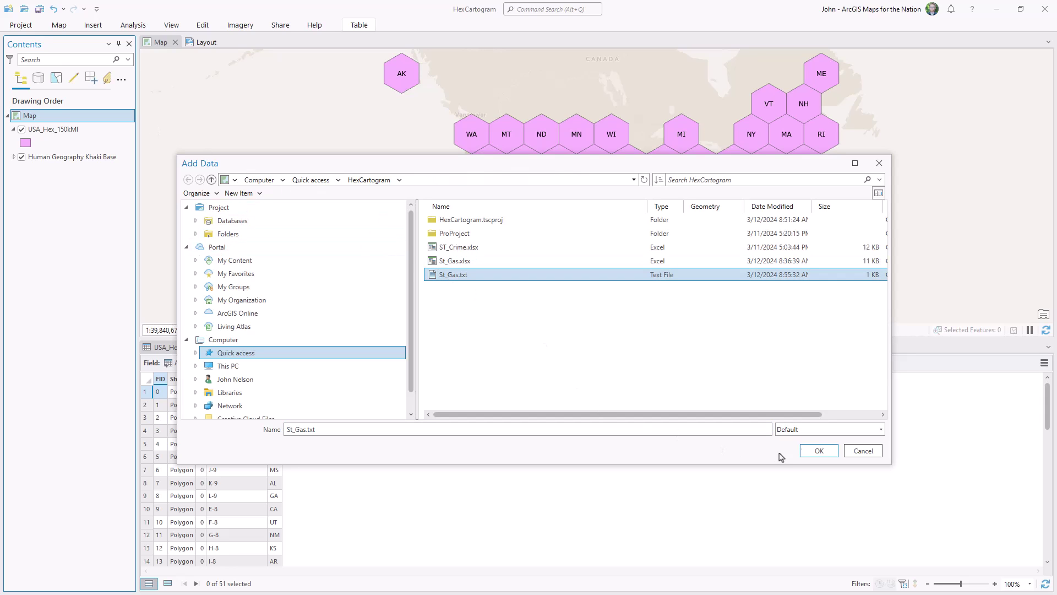
{"action": "left_click", "coordinate": [819, 451]}
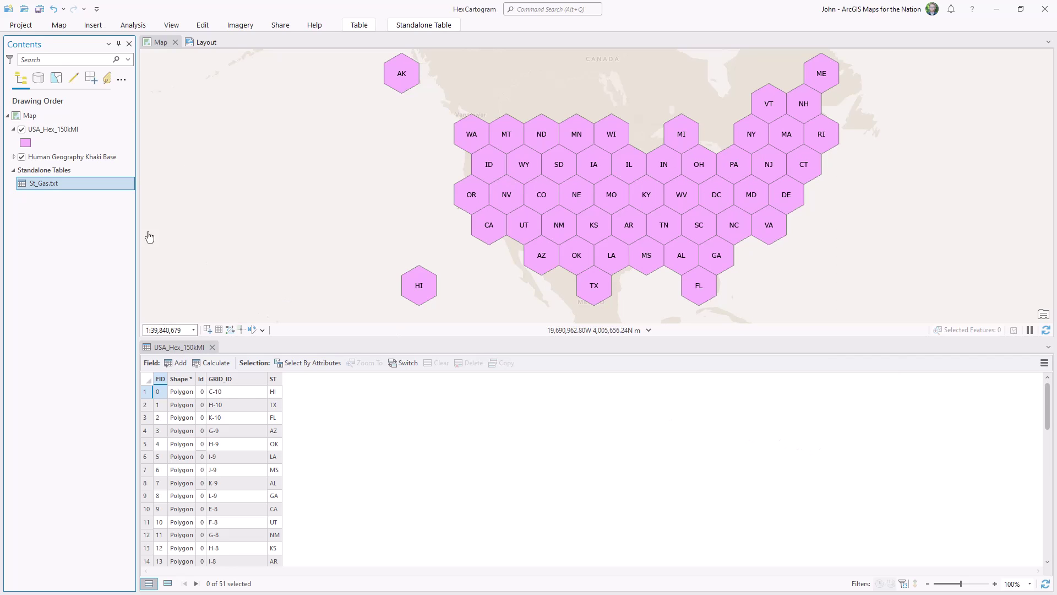
{"action": "right_click", "coordinate": [82, 187]}
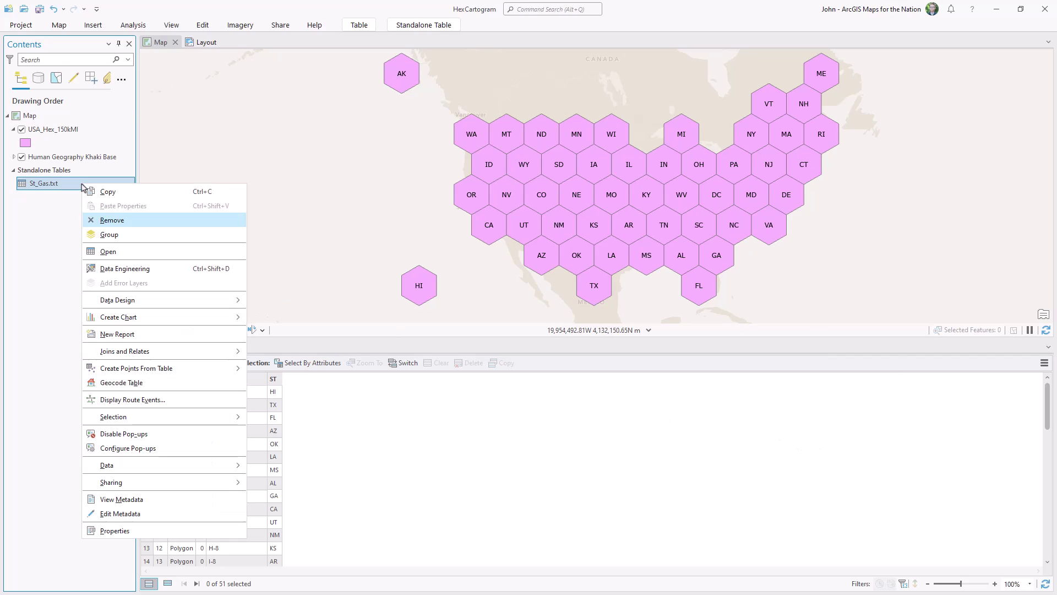
{"action": "left_click", "coordinate": [110, 251]}
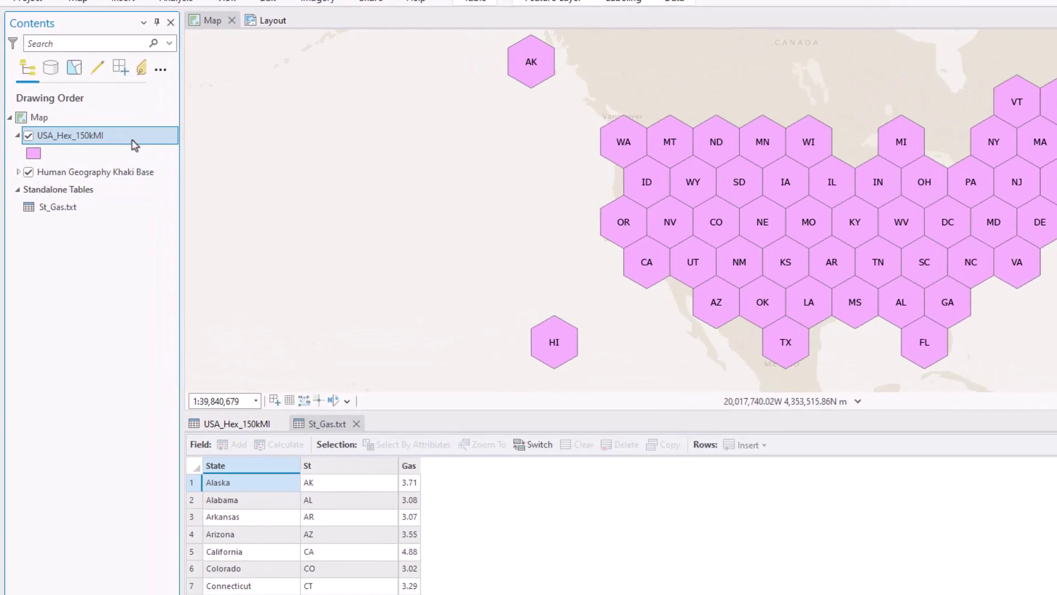
- Join St_Gas.txt to USA_Hex_150kMI, matching the layer's ST field to the table's St
{"action": "right_click", "coordinate": [88, 130]}
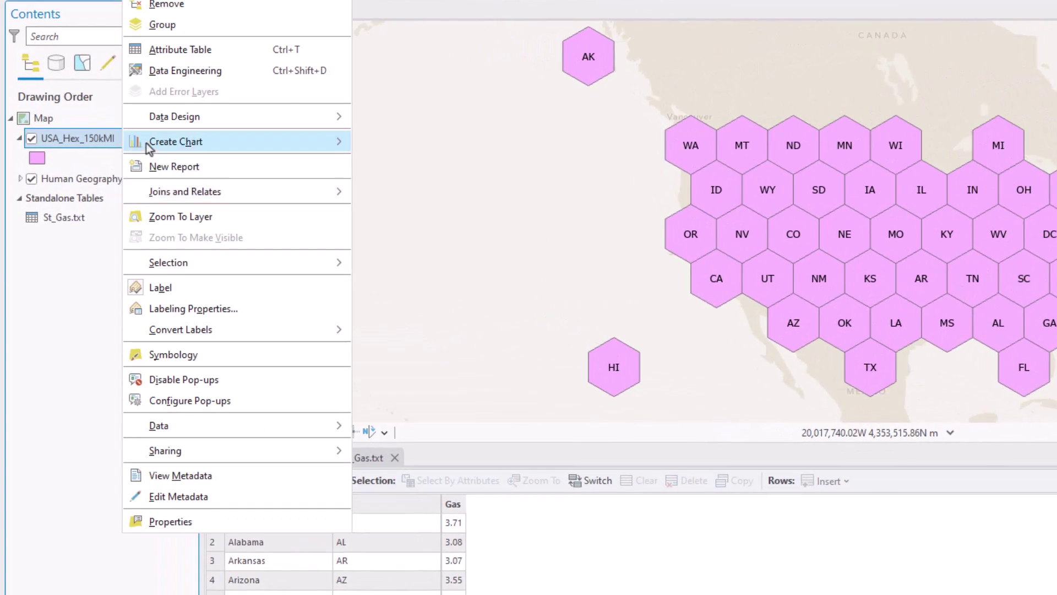
{"action": "mouse_move", "coordinate": [185, 192]}
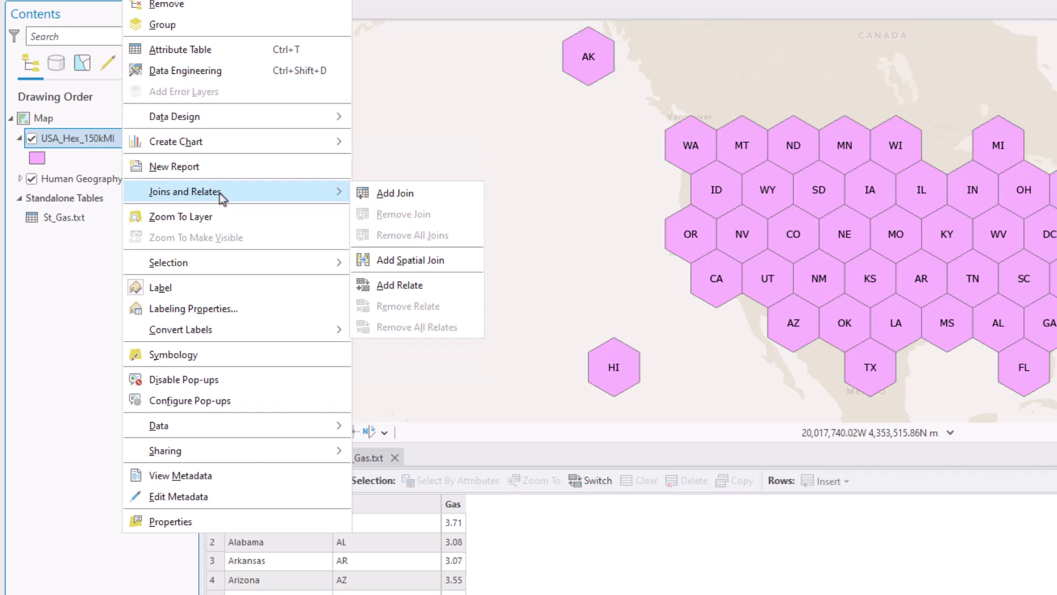
{"action": "left_click", "coordinate": [392, 194]}
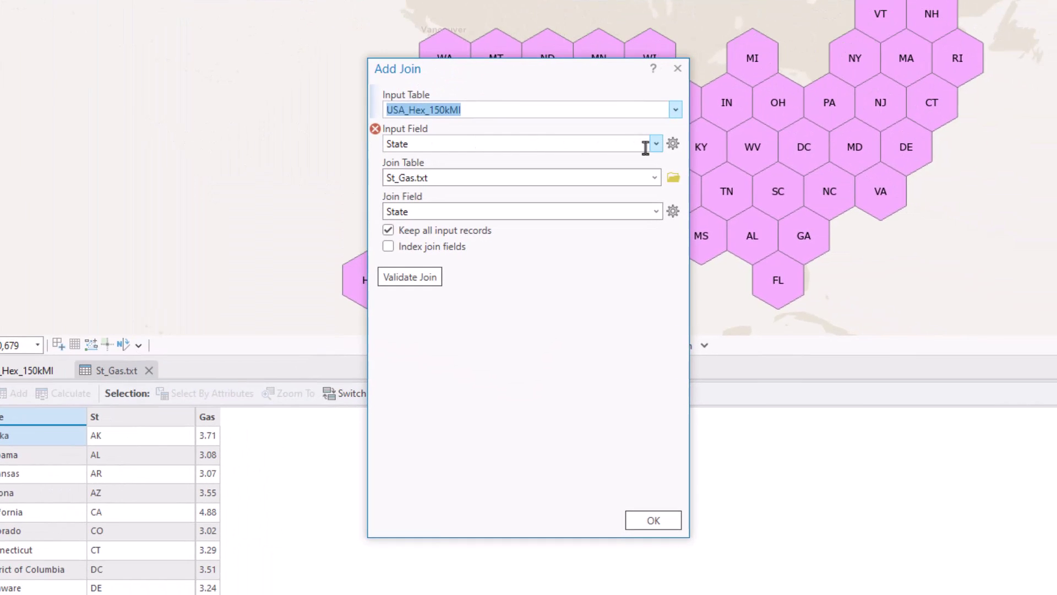
{"action": "left_click", "coordinate": [656, 144]}
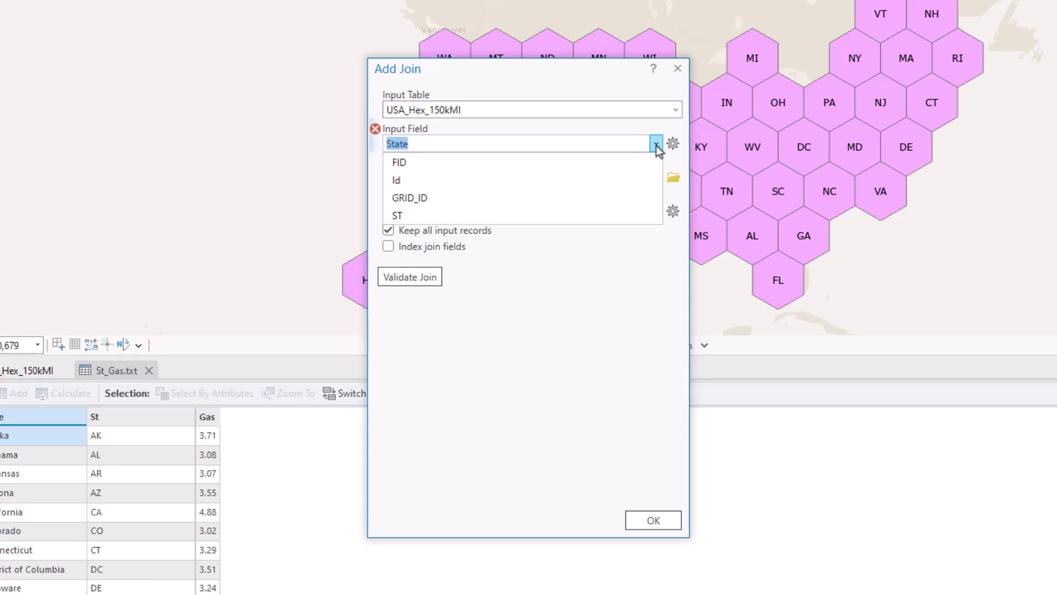
{"action": "left_click", "coordinate": [455, 214]}
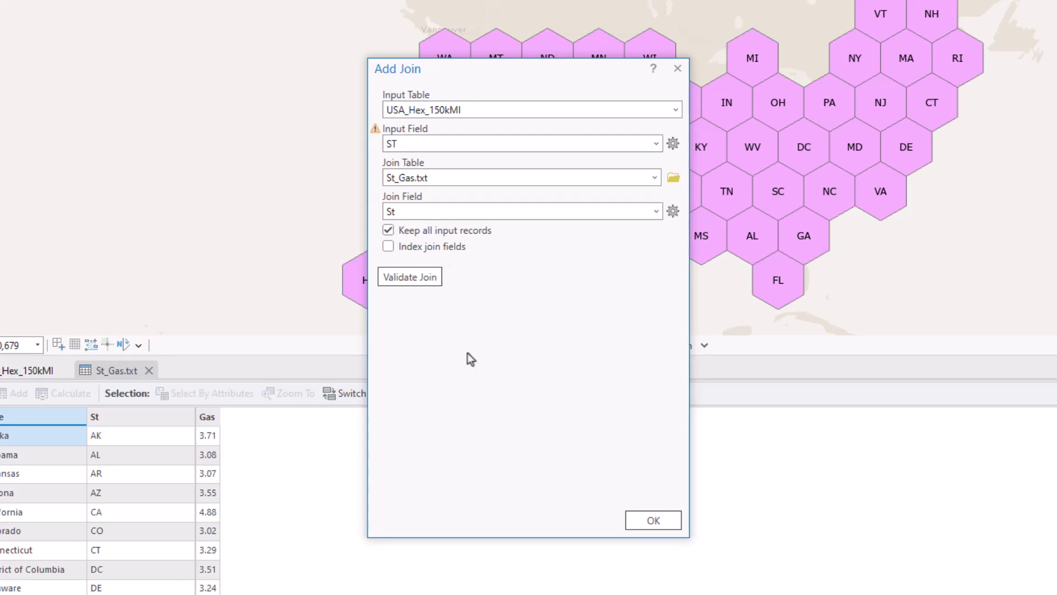
{"action": "left_click", "coordinate": [656, 520]}
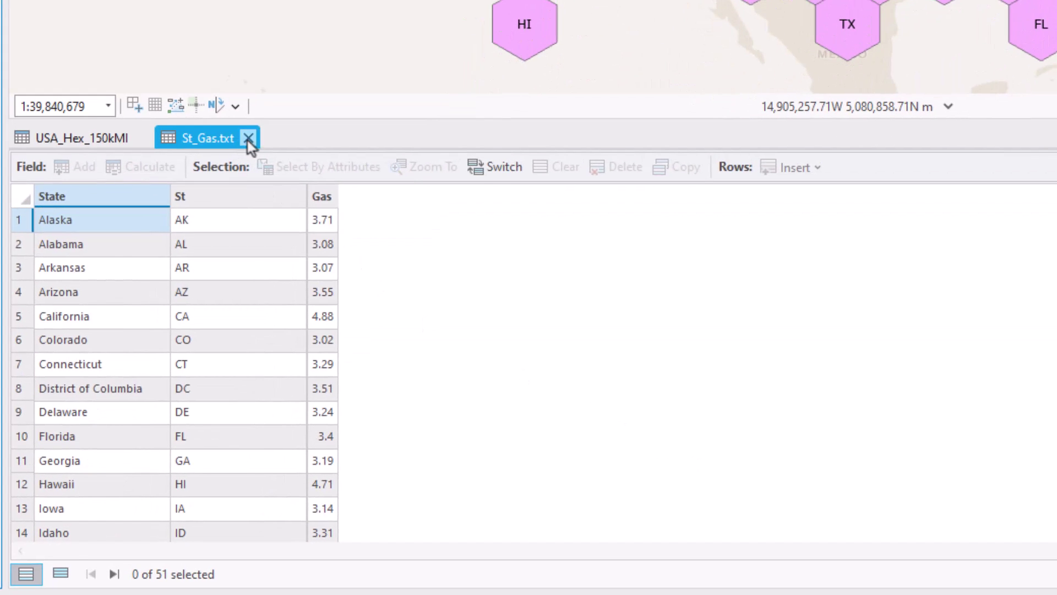
- Close the St_Gas.txt table, switch off hexagon state labels, and open the layer's symbology
{"action": "left_click", "coordinate": [248, 139]}
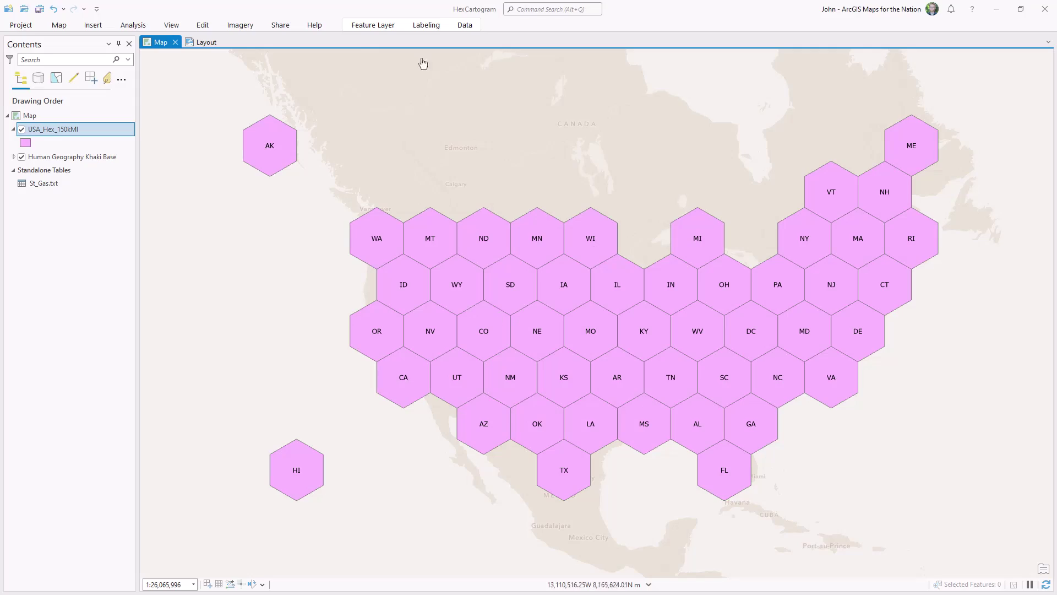
{"action": "left_click", "coordinate": [426, 25]}
{"action": "left_click", "coordinate": [13, 50]}
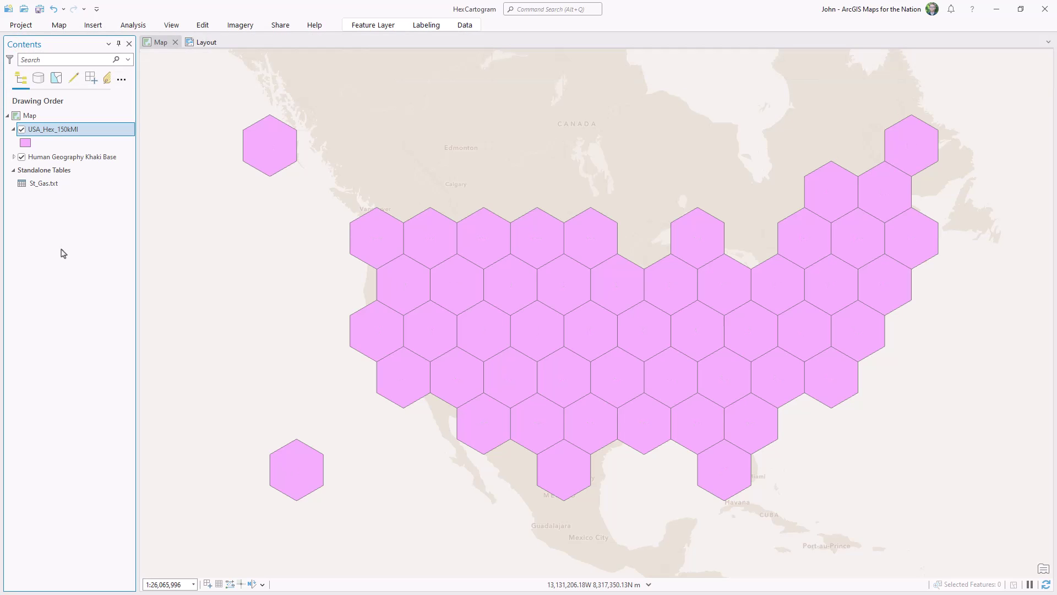
{"action": "left_click", "coordinate": [26, 143]}
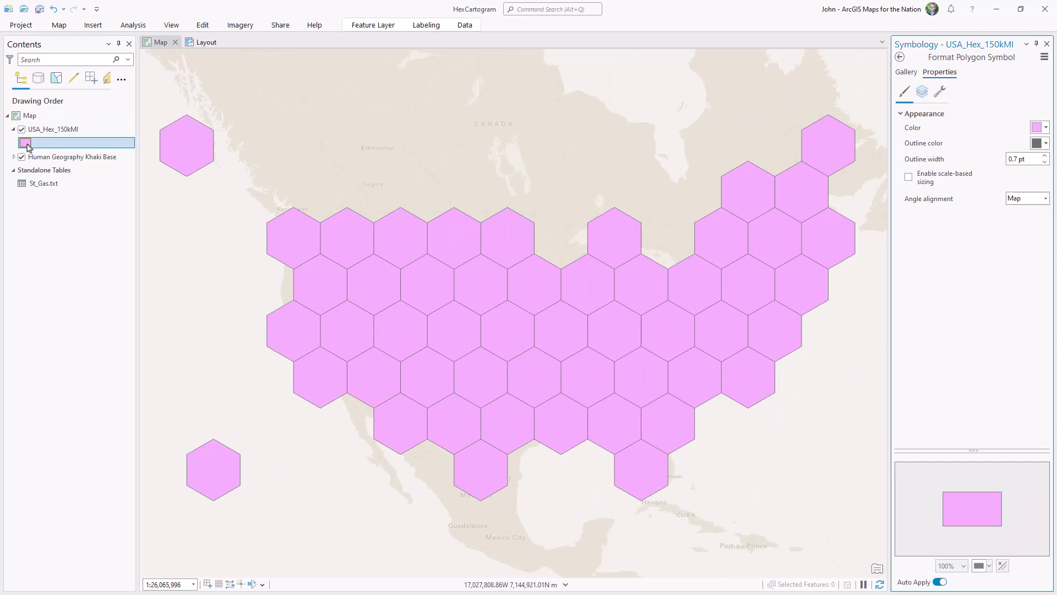
- Switch the hexagon layer to Graduated Symbols on Gas, no longer drawn above all layers
{"action": "left_click", "coordinate": [900, 57]}
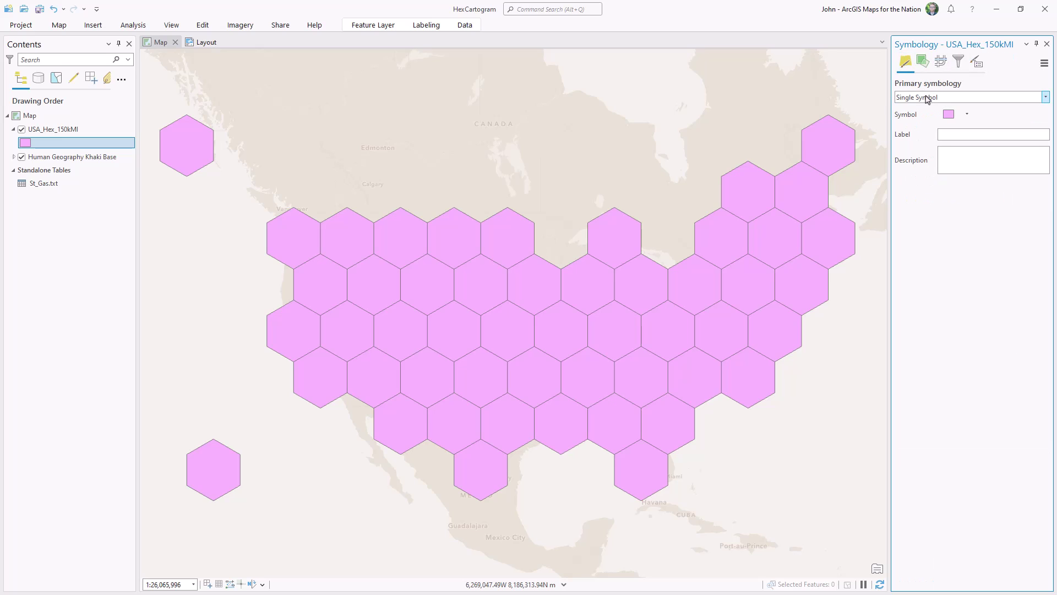
{"action": "left_click", "coordinate": [928, 98]}
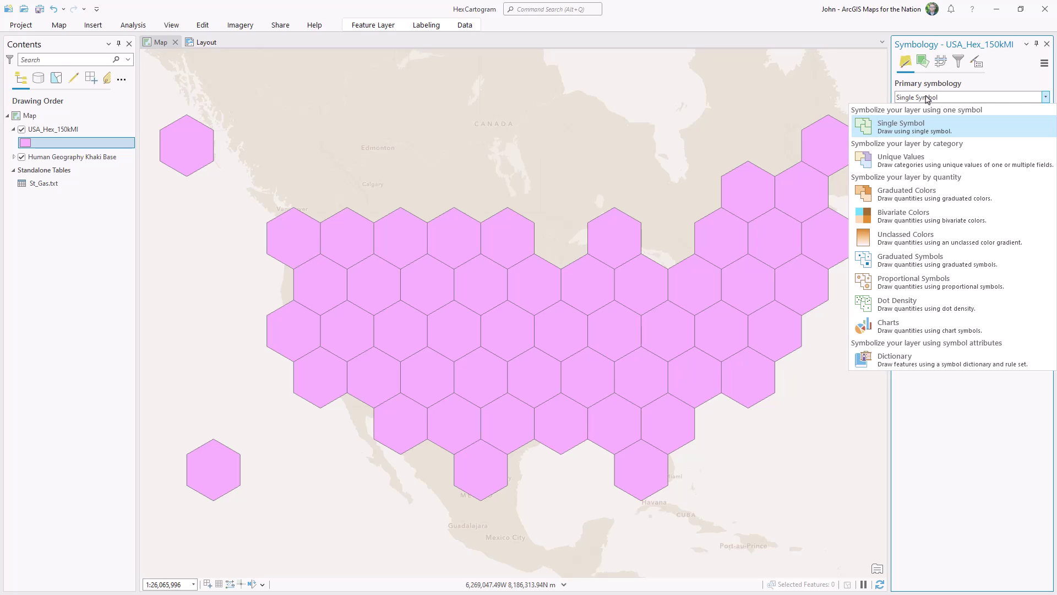
{"action": "left_click", "coordinate": [913, 259]}
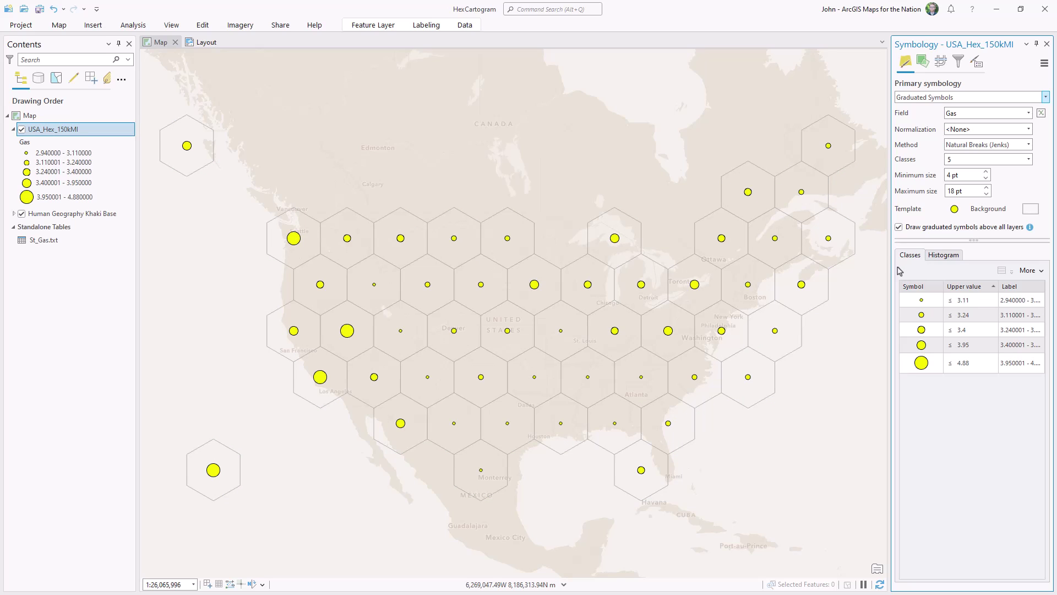
{"action": "left_click", "coordinate": [901, 227]}
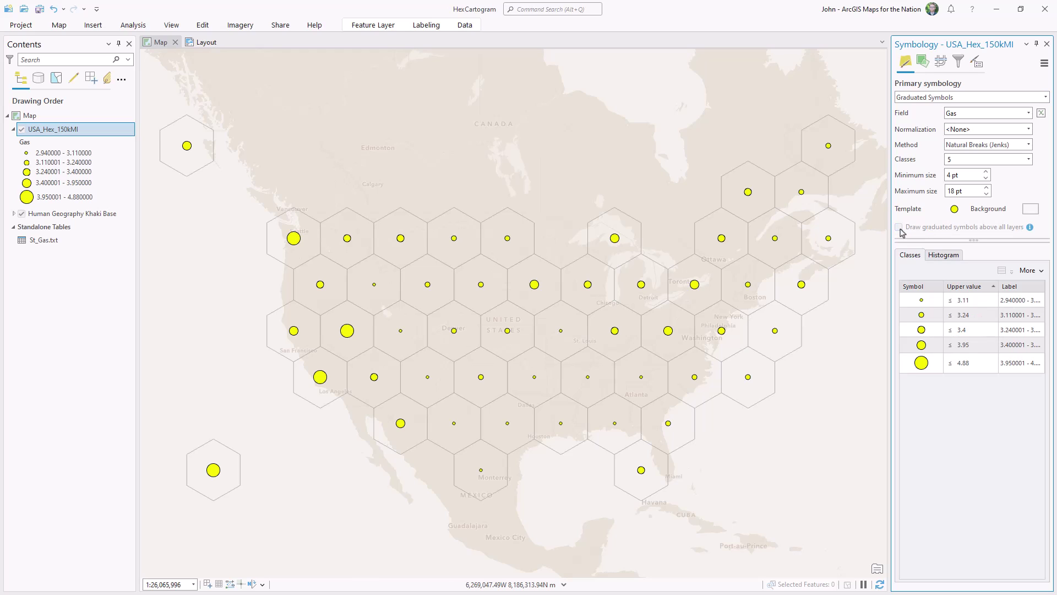
- Make the gas price template marker a hexagon rotated 90°
{"action": "left_click", "coordinate": [954, 209]}
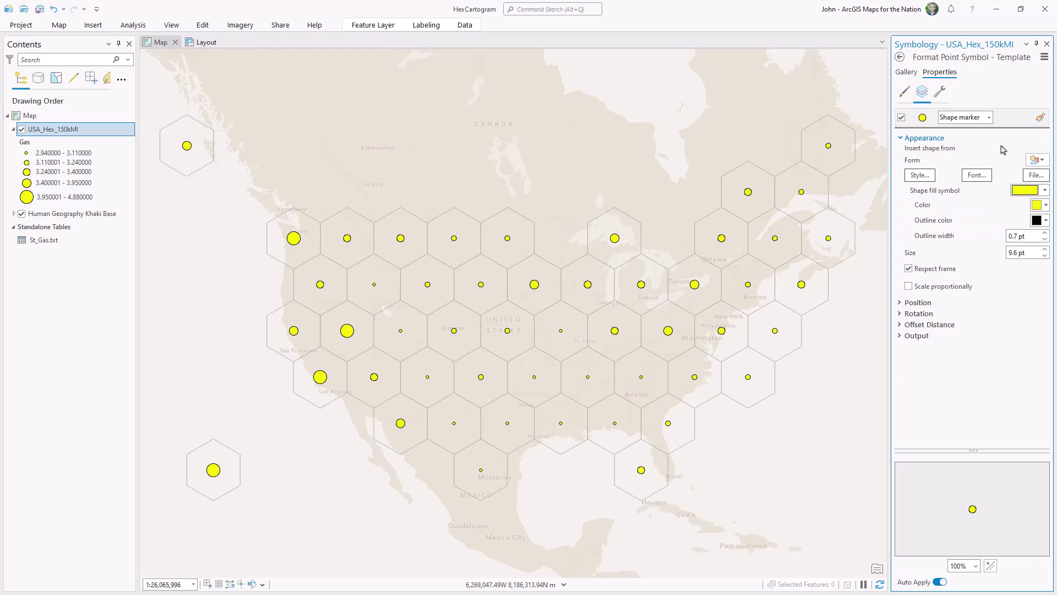
{"action": "left_click", "coordinate": [1035, 160]}
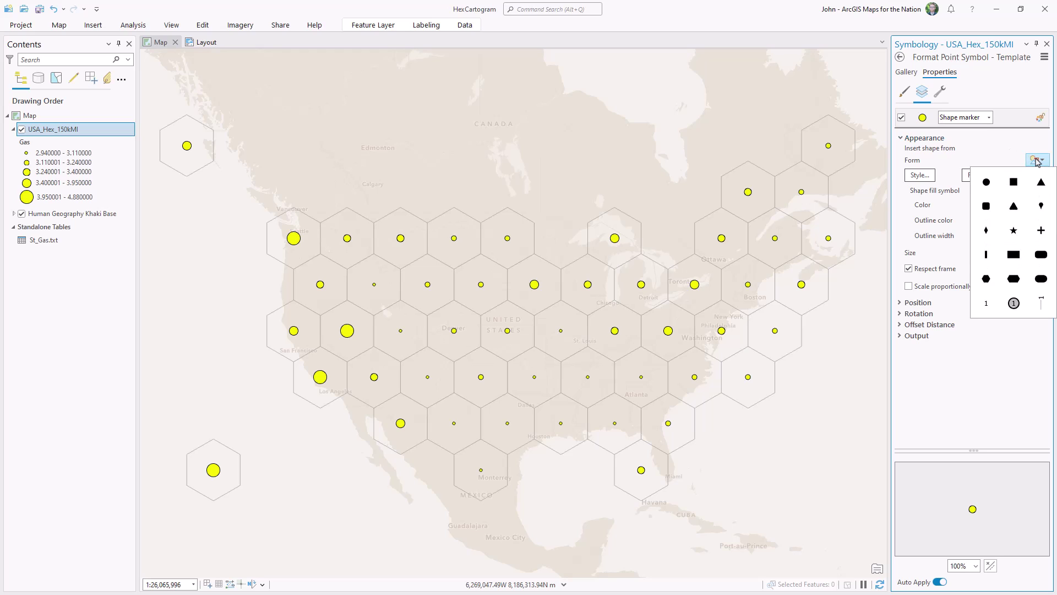
{"action": "left_click", "coordinate": [986, 279]}
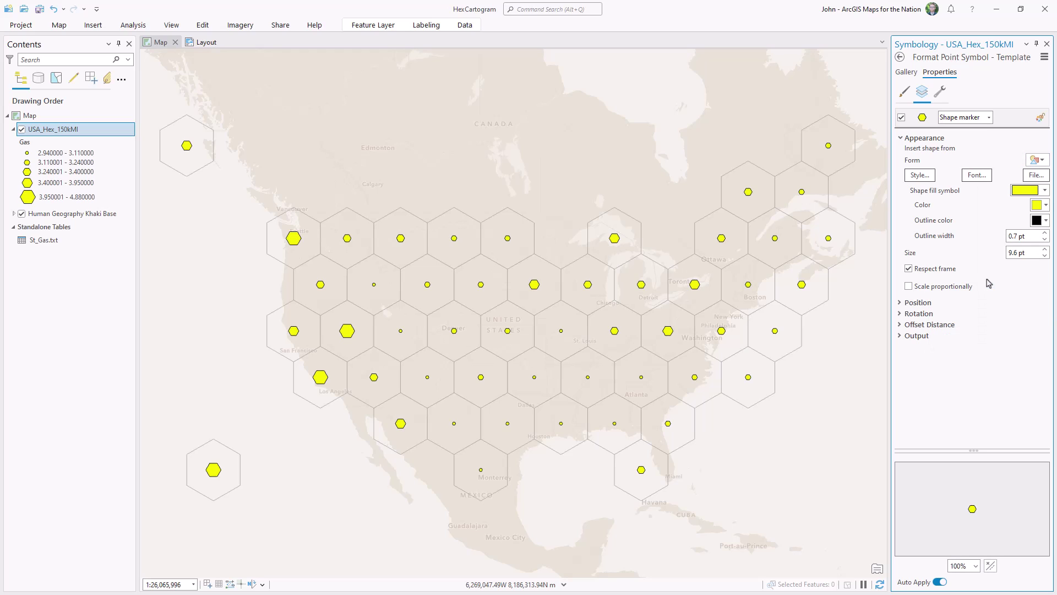
{"action": "left_click", "coordinate": [919, 314]}
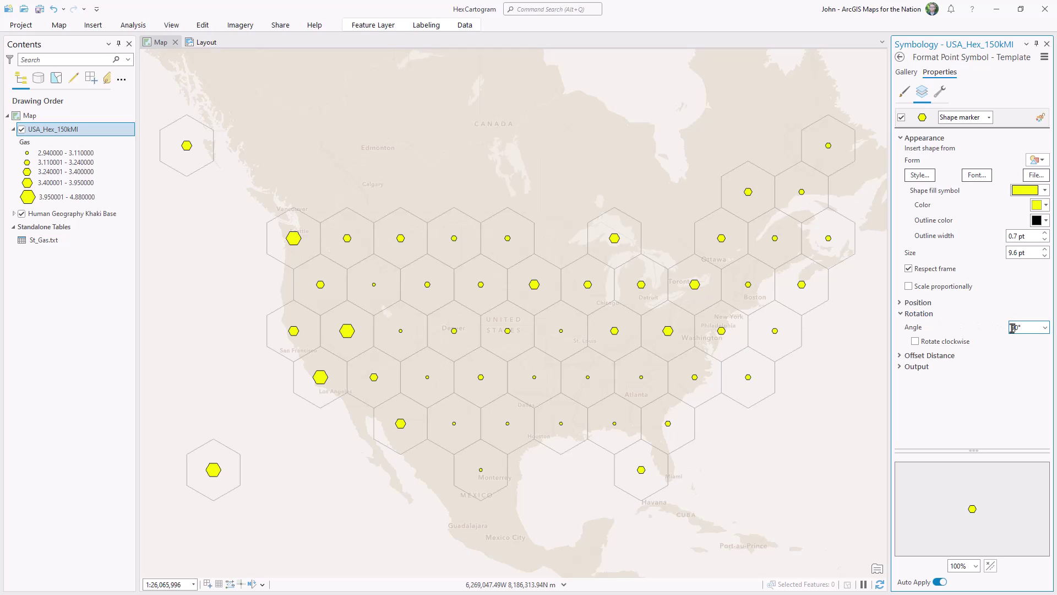
{"action": "key", "text": "Tab"}
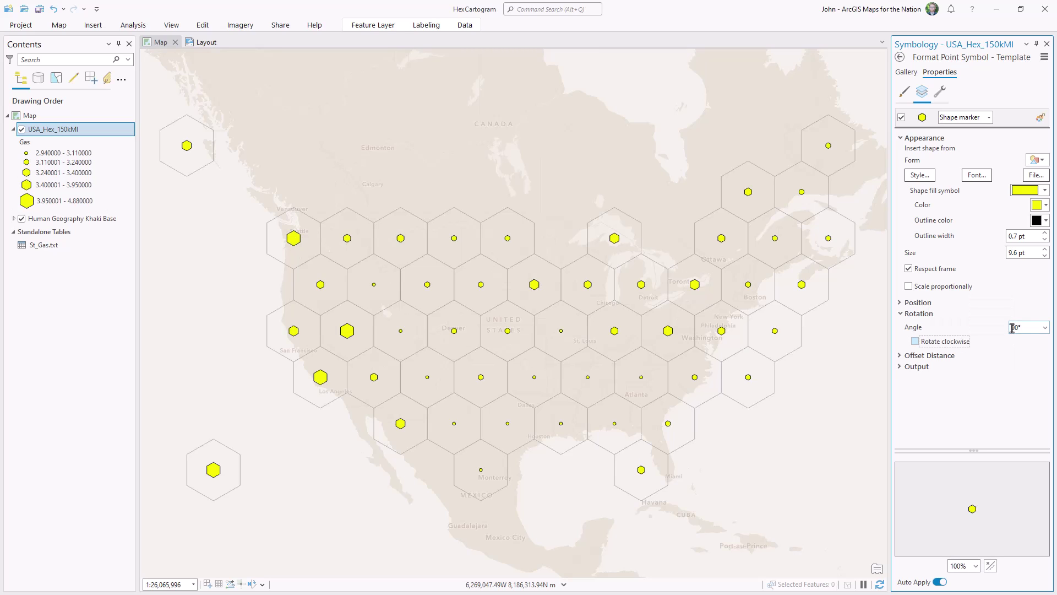
- Give the hexagon markers an orange-to-pale-cream gradient fill with a dark orange 0.5 pt outline
{"action": "left_click", "coordinate": [1021, 191]}
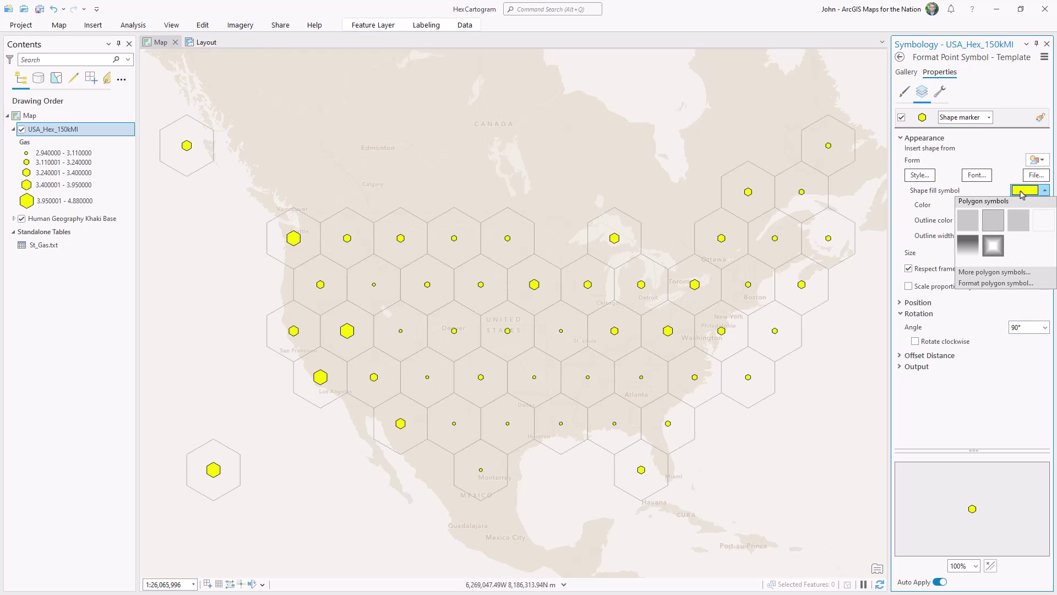
{"action": "left_click", "coordinate": [972, 251]}
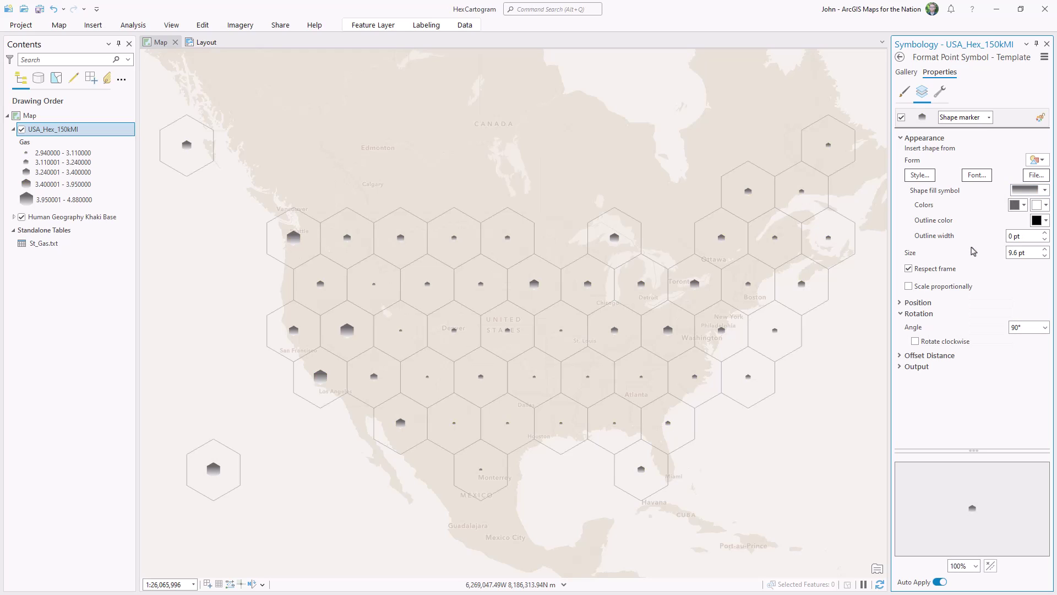
{"action": "left_click", "coordinate": [1014, 207]}
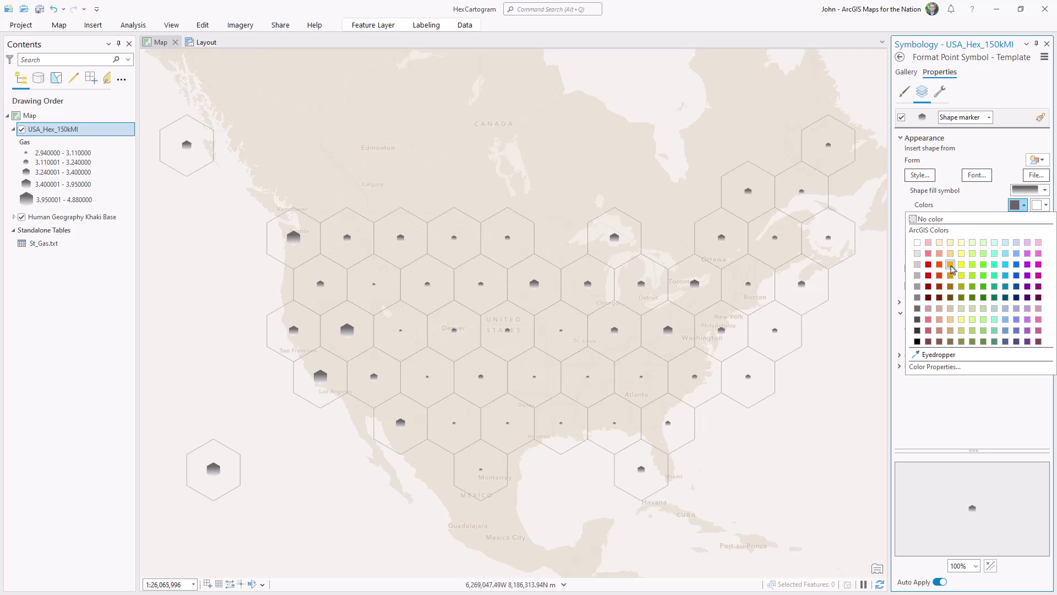
{"action": "left_click", "coordinate": [951, 265]}
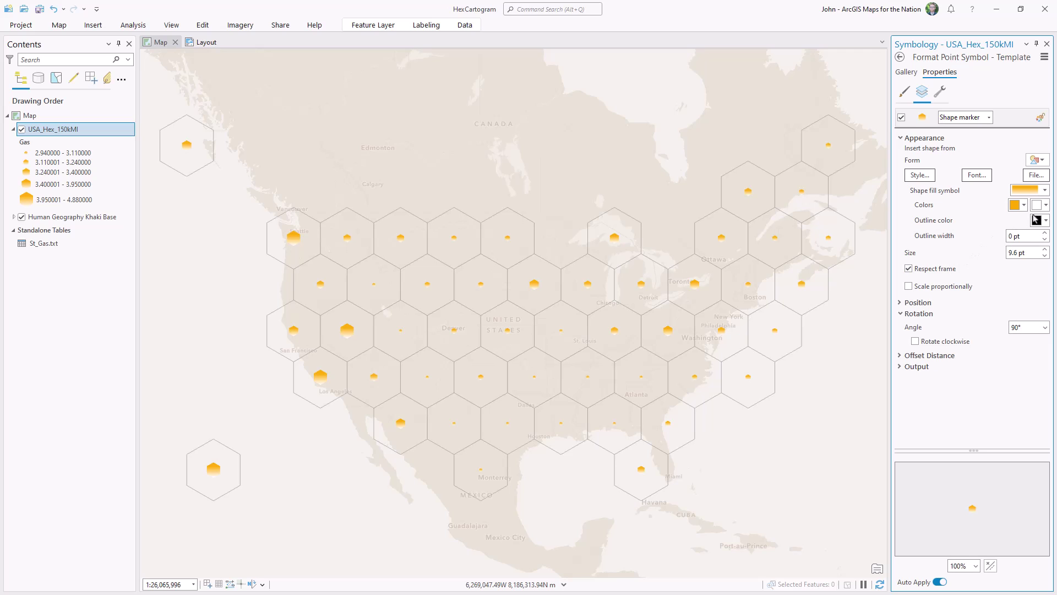
{"action": "left_click", "coordinate": [1041, 206]}
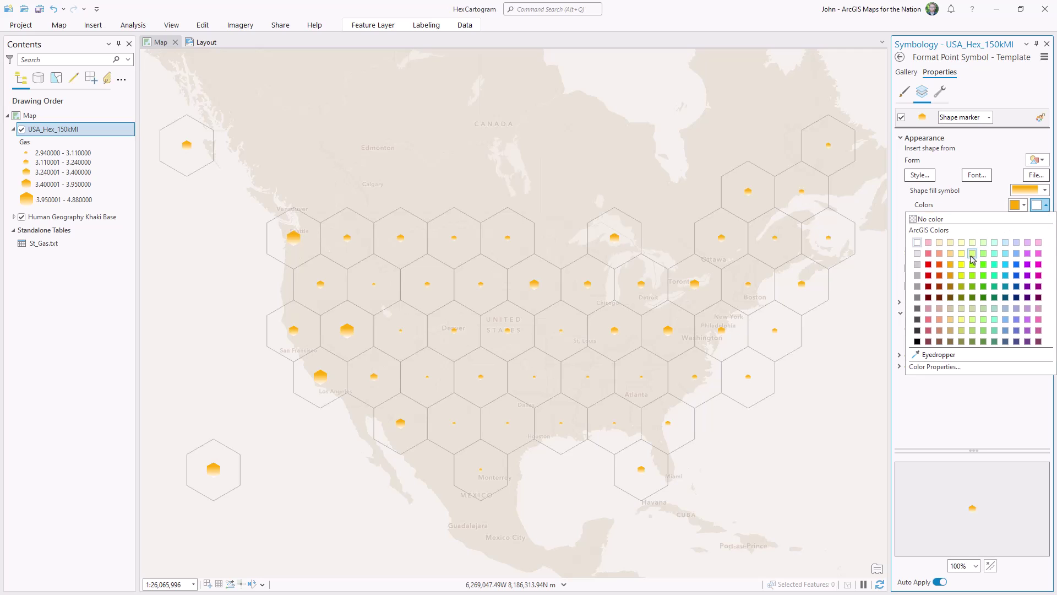
{"action": "left_click", "coordinate": [951, 242]}
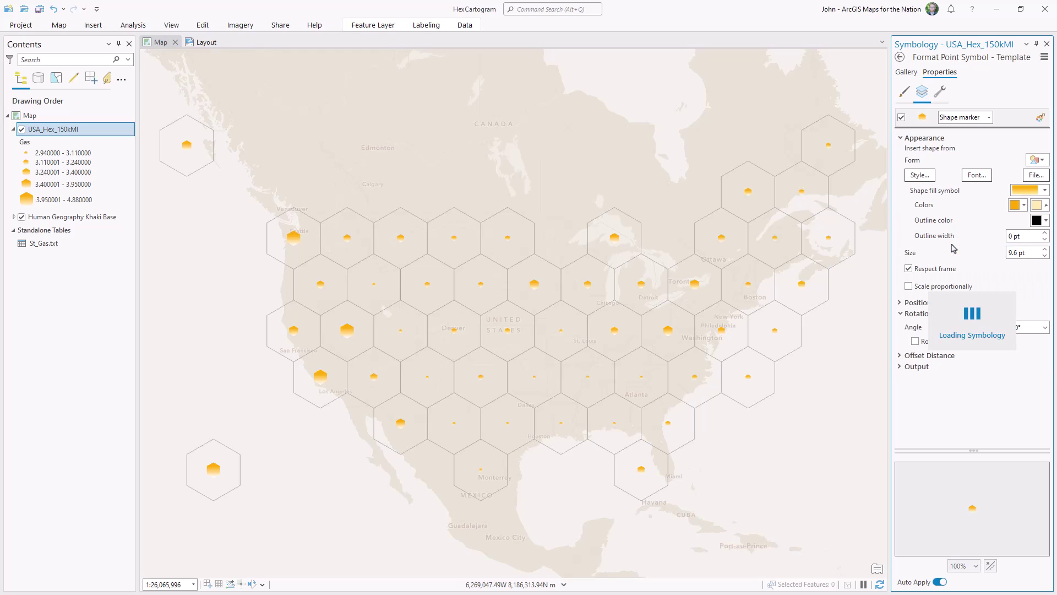
{"action": "left_click", "coordinate": [1038, 222]}
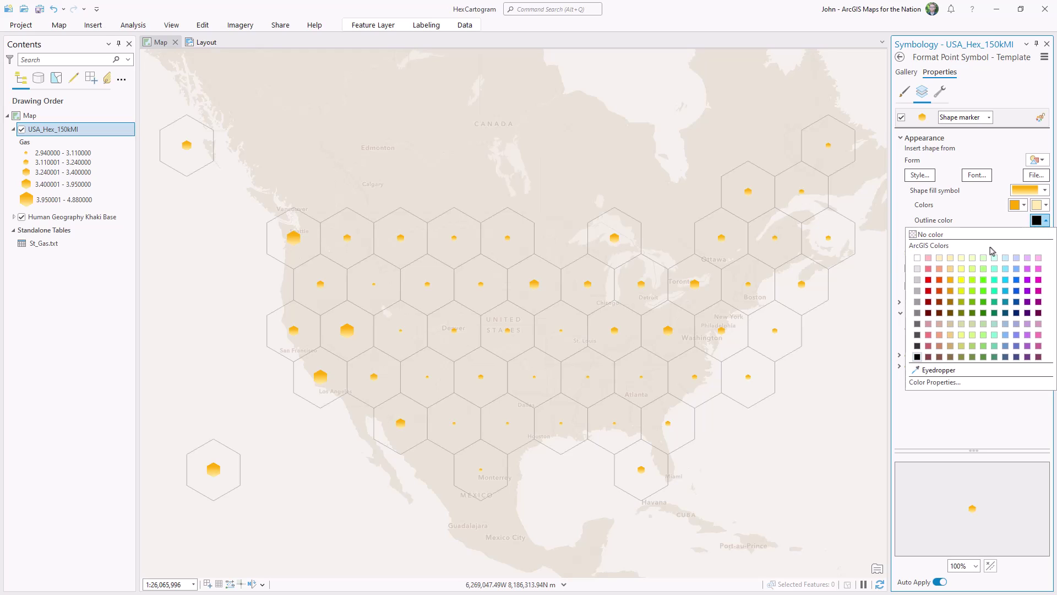
{"action": "left_click", "coordinate": [953, 290]}
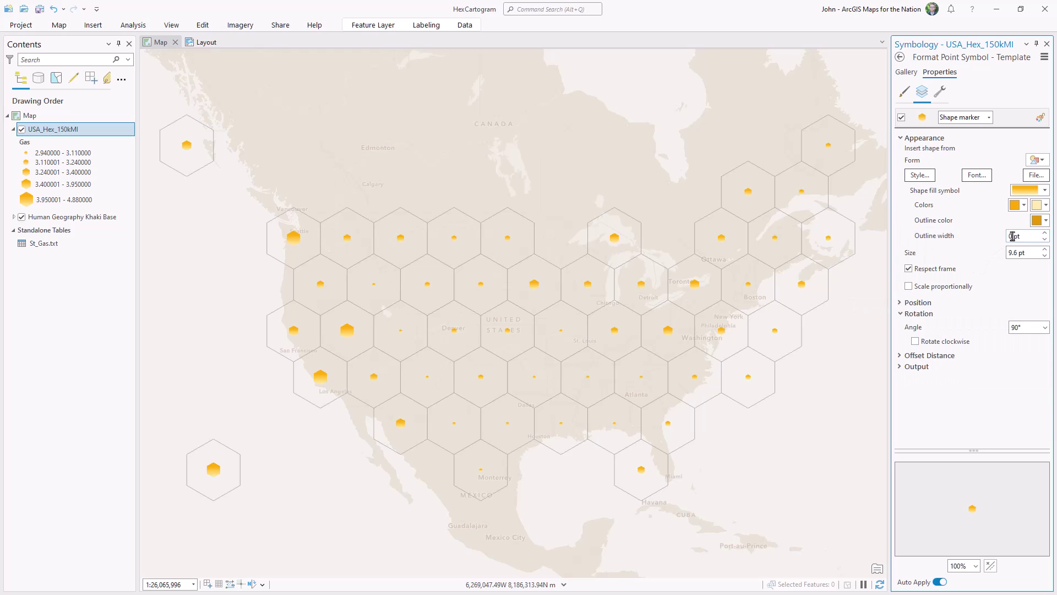
{"action": "type", "text": "5"}
{"action": "key", "text": "Tab"}
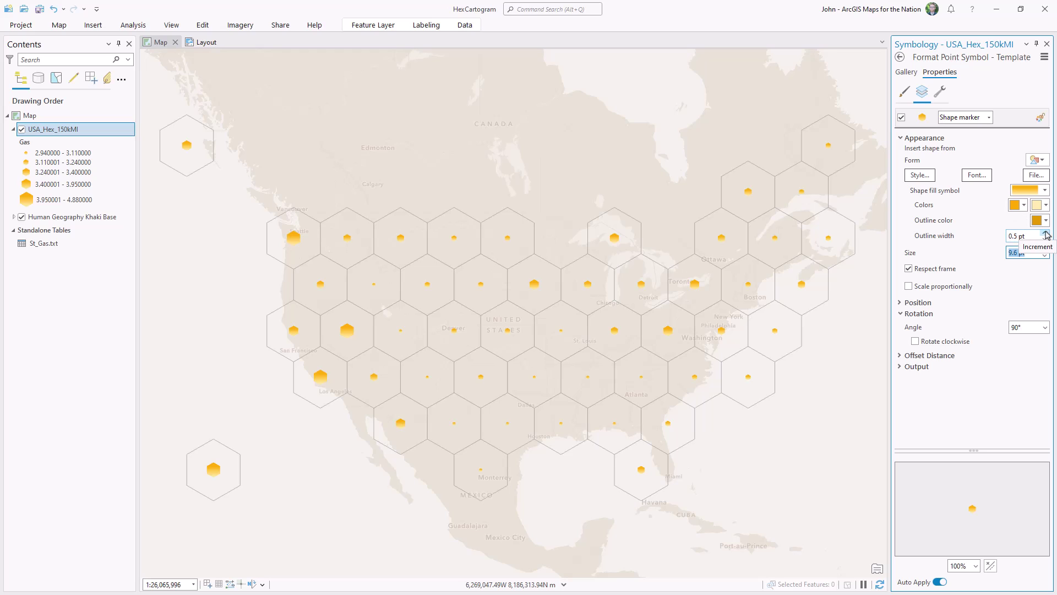
- Classify gas prices by Equal Interval into 20 classes
{"action": "left_click", "coordinate": [899, 57]}
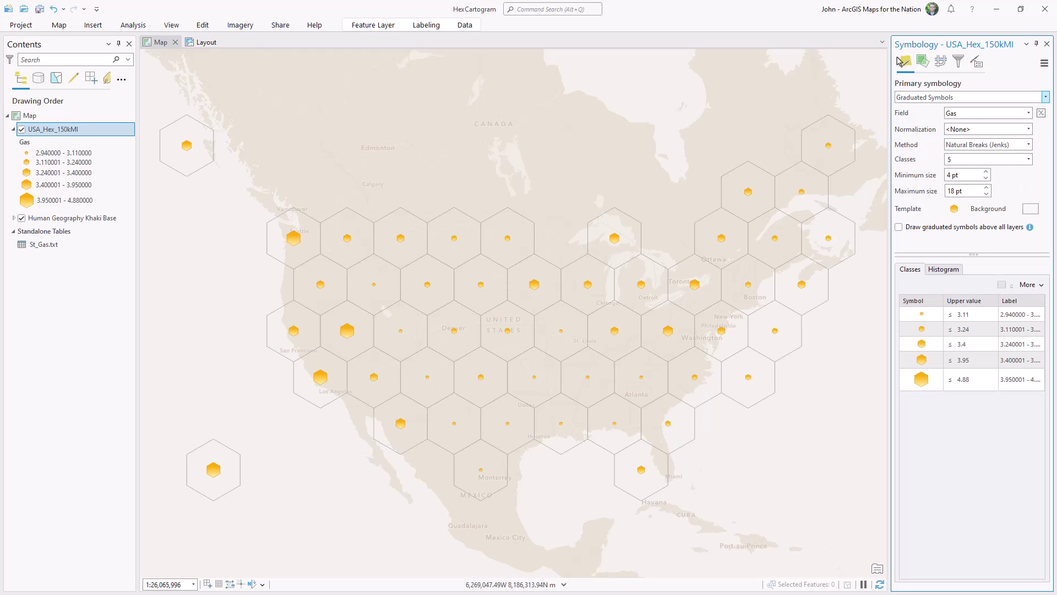
{"action": "left_click", "coordinate": [1028, 145]}
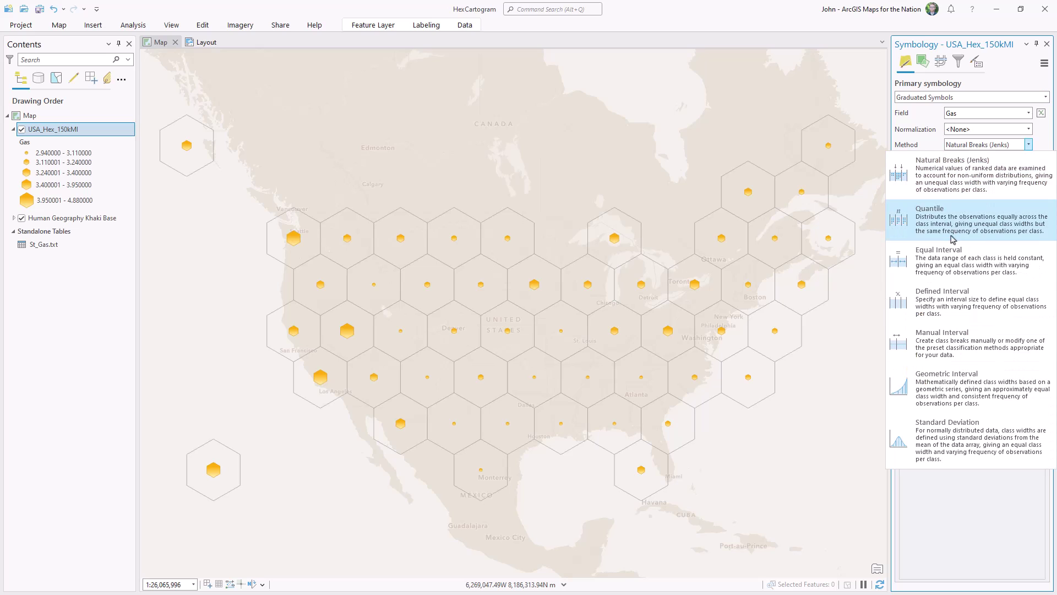
{"action": "left_click", "coordinate": [943, 265]}
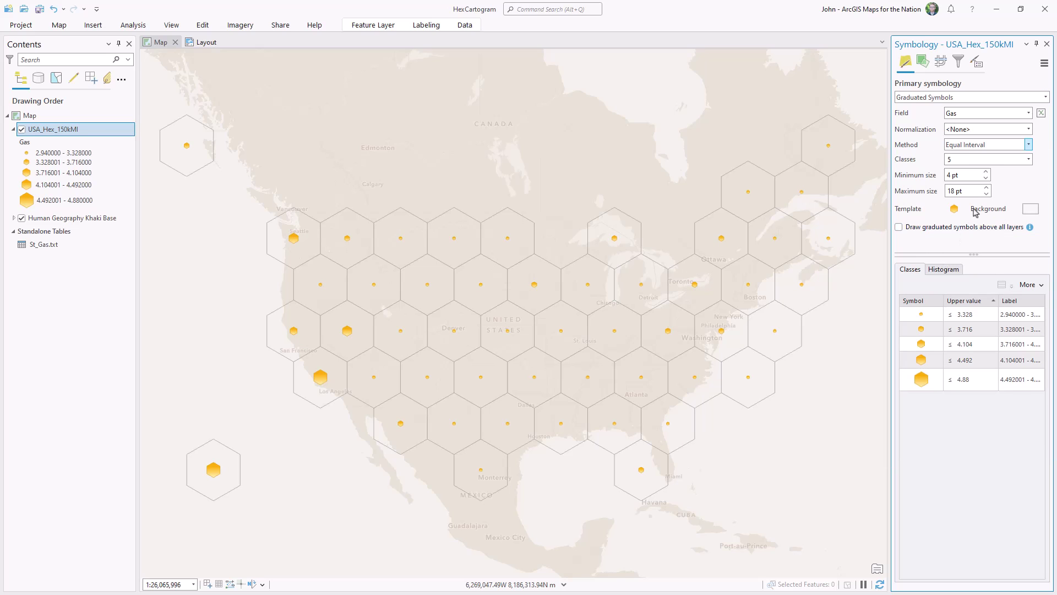
{"action": "left_click", "coordinate": [1028, 159]}
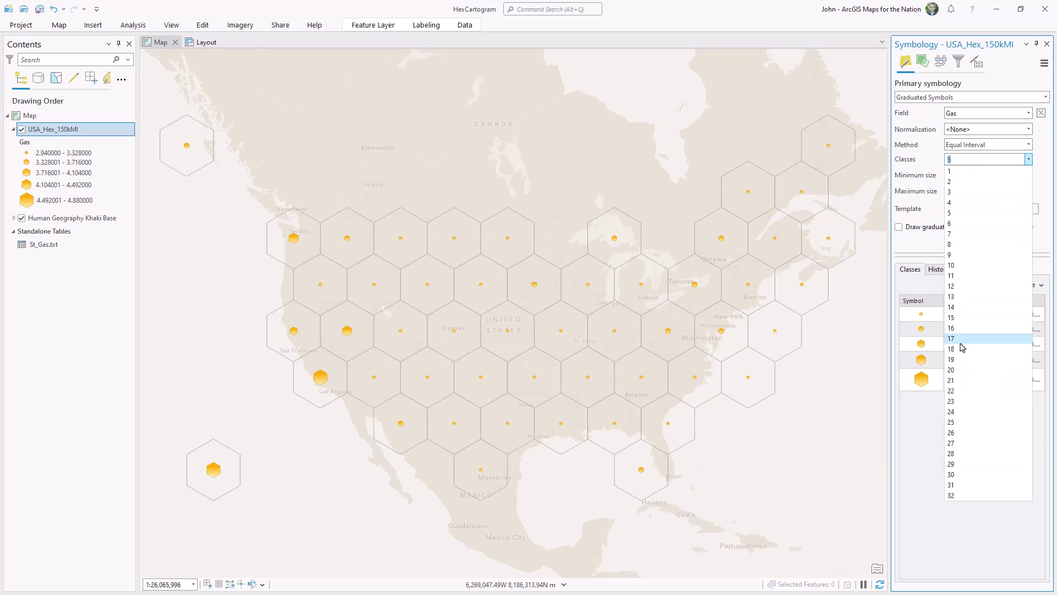
{"action": "left_click", "coordinate": [961, 370]}
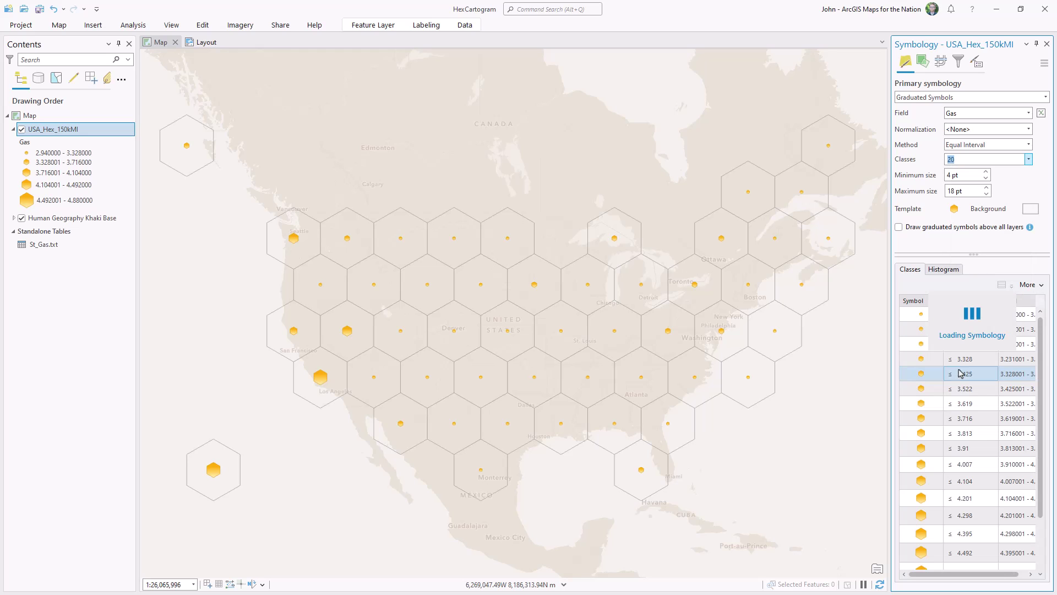
- Size the gas price hexagons from 10 pt minimum to 50 pt maximum
{"action": "left_click", "coordinate": [970, 190]}
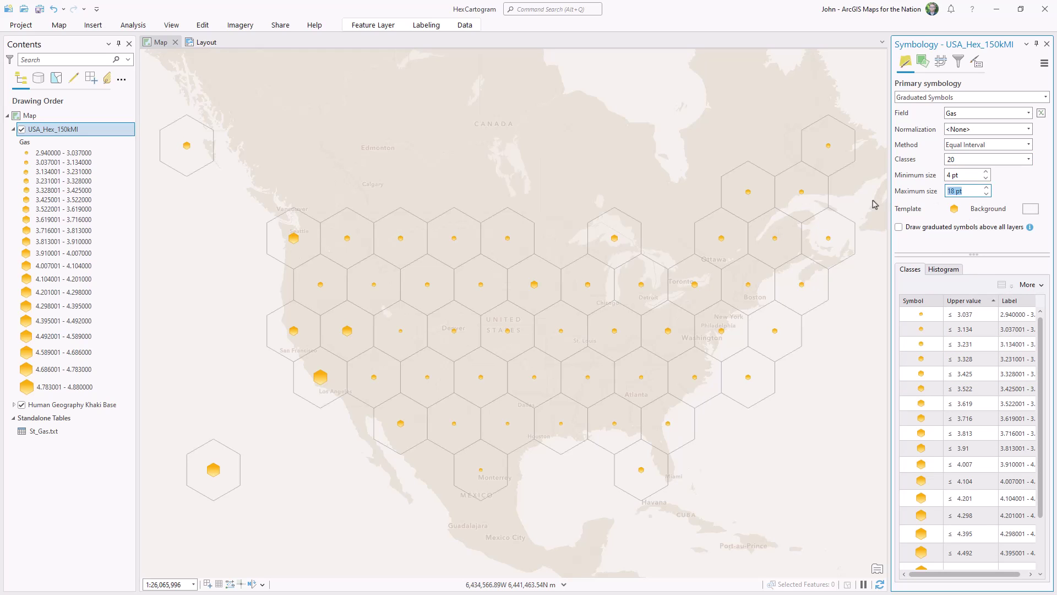
{"action": "type", "text": "50"}
{"action": "key", "text": "Return"}
{"action": "left_click", "coordinate": [948, 175]}
{"action": "type", "text": "10"}
{"action": "key", "text": "Return"}
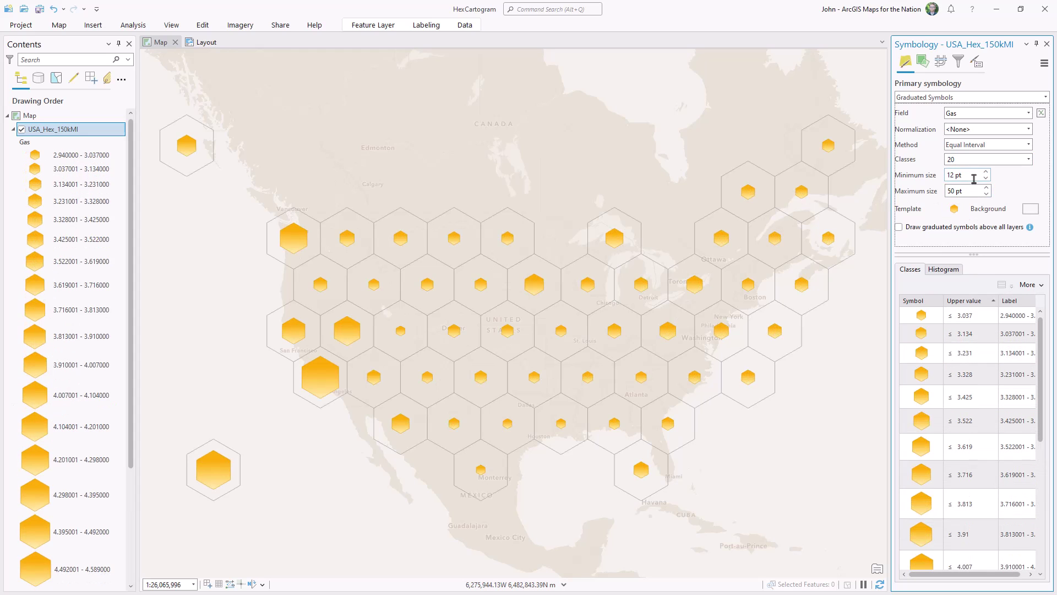
{"action": "left_click", "coordinate": [14, 130]}
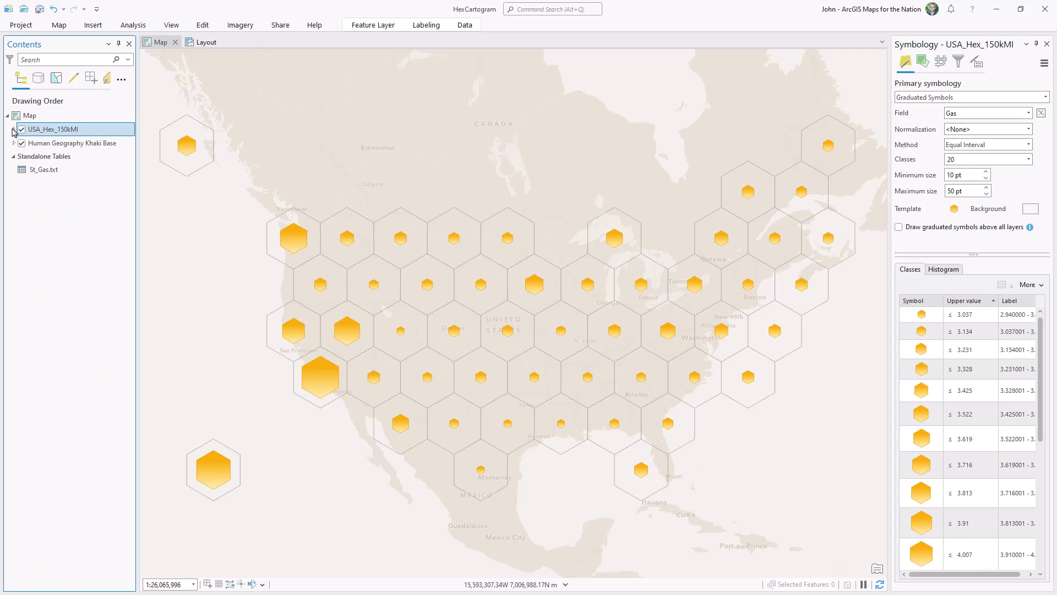
- Hide the Human Geography Khaki Base and switch the Background symbol to a gradient fill
{"action": "left_click", "coordinate": [22, 143]}
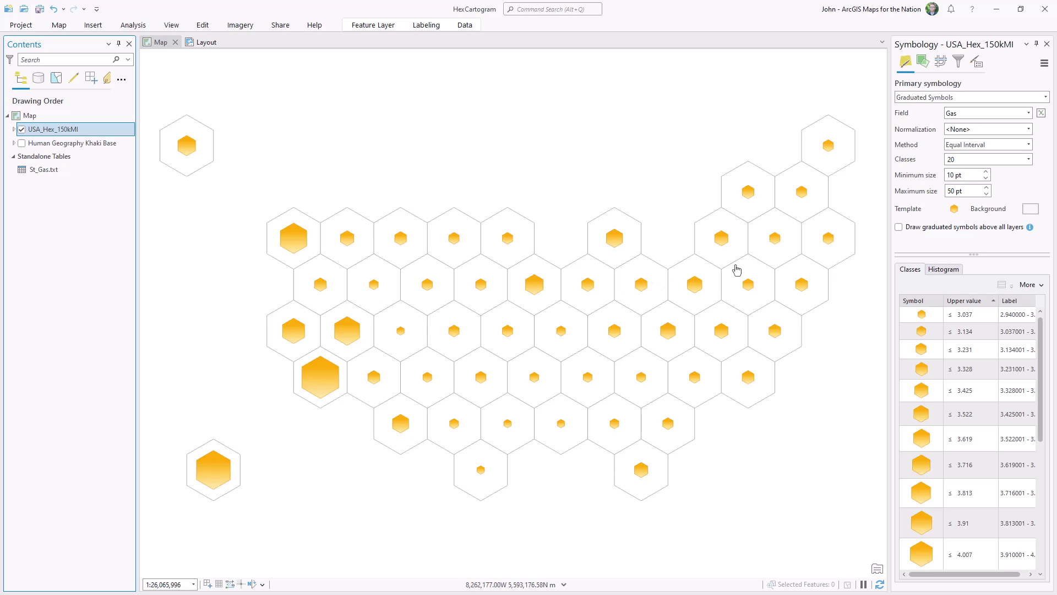
{"action": "left_click", "coordinate": [1028, 211]}
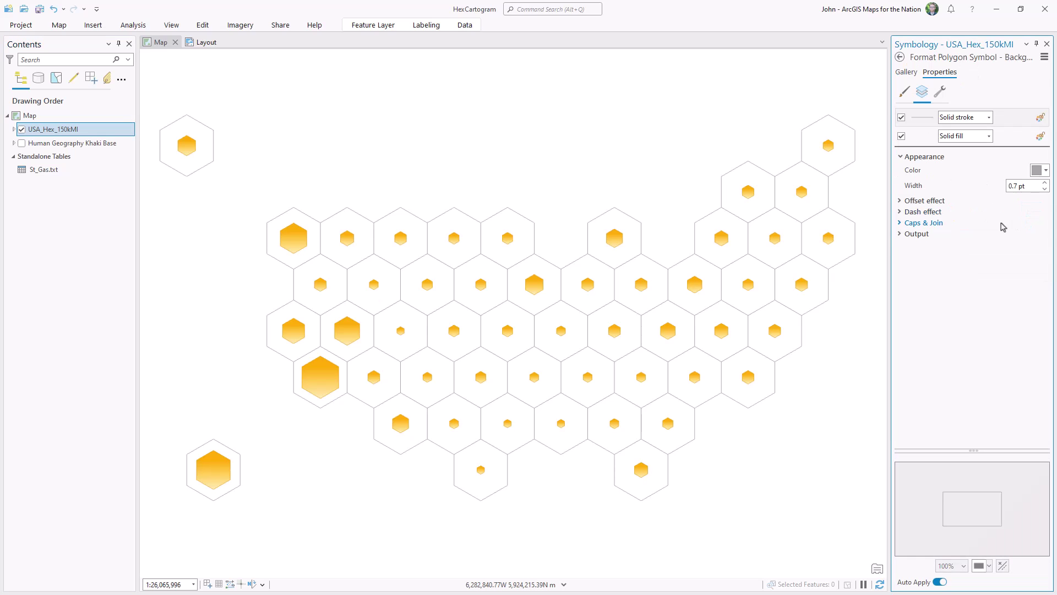
{"action": "left_click", "coordinate": [1017, 138]}
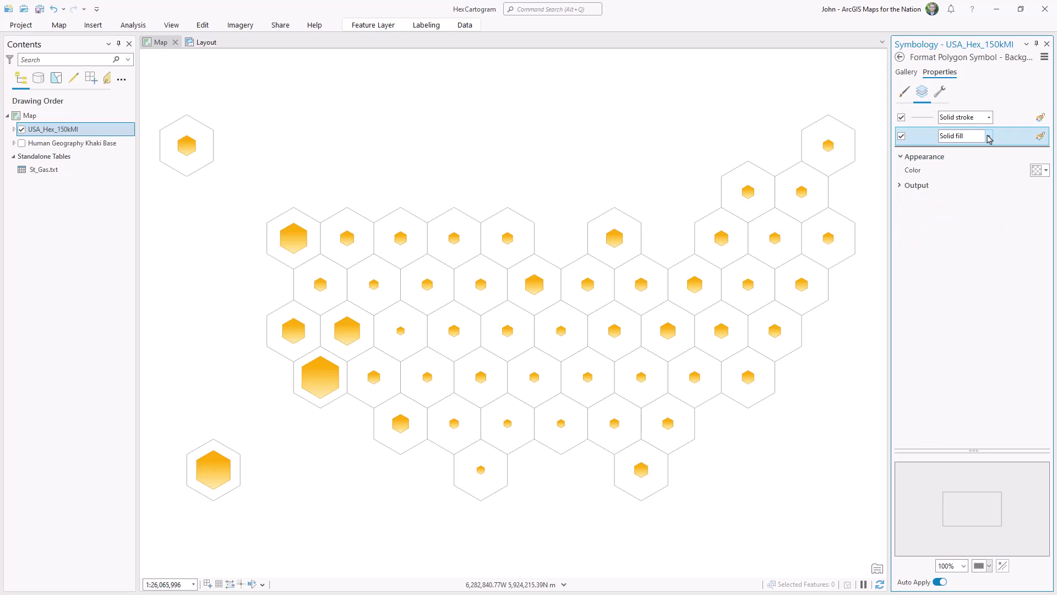
{"action": "left_click", "coordinate": [988, 136]}
{"action": "left_click", "coordinate": [961, 169]}
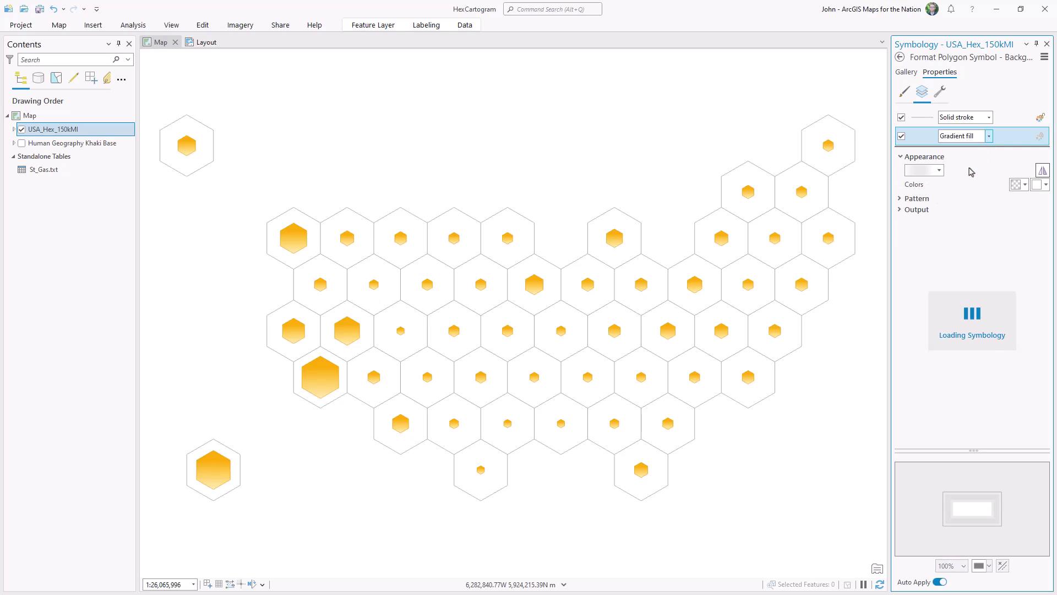
- Make the background gradient linear and continuous, running white to light grey
{"action": "left_click", "coordinate": [917, 198]}
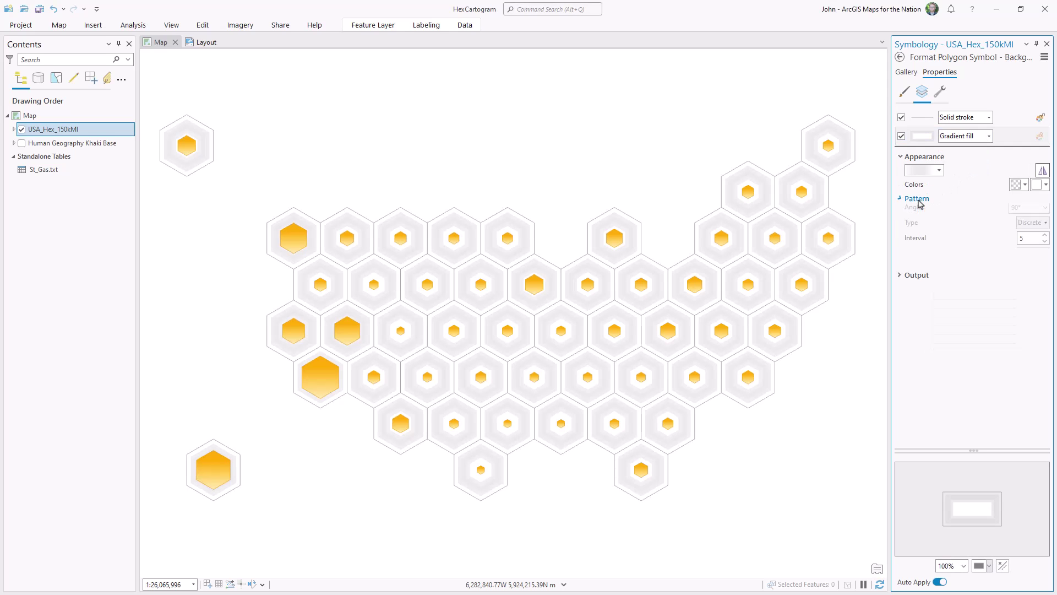
{"action": "left_click", "coordinate": [1027, 215]}
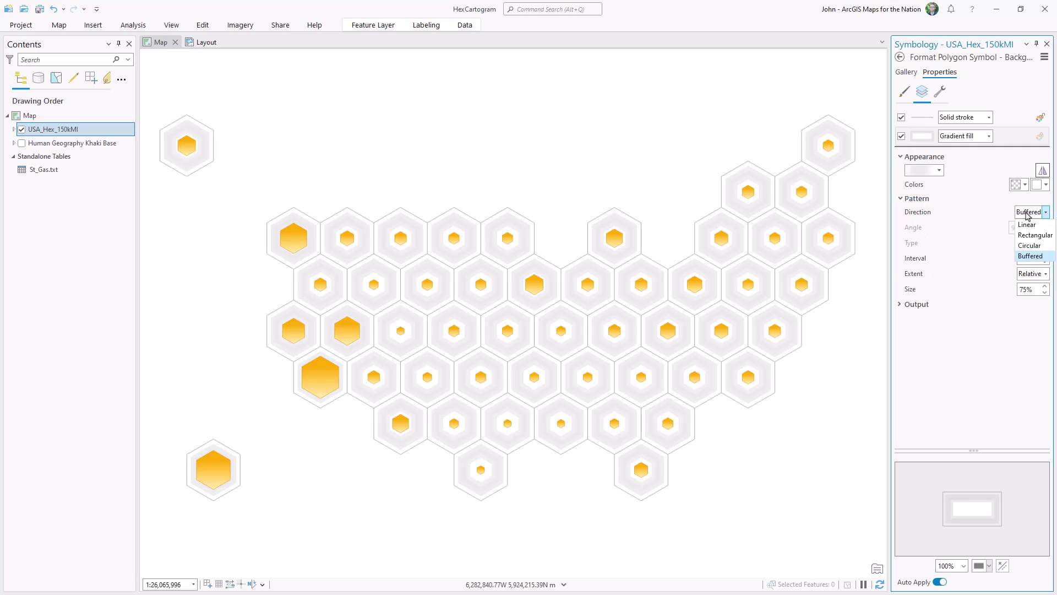
{"action": "left_click", "coordinate": [1029, 229]}
{"action": "left_click", "coordinate": [1029, 242]}
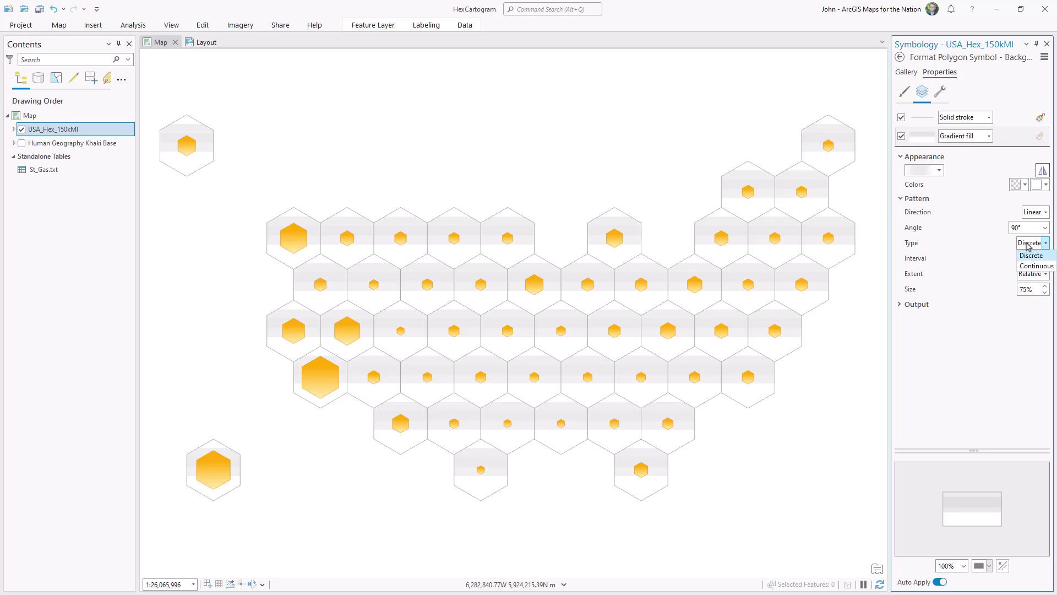
{"action": "left_click", "coordinate": [1028, 267]}
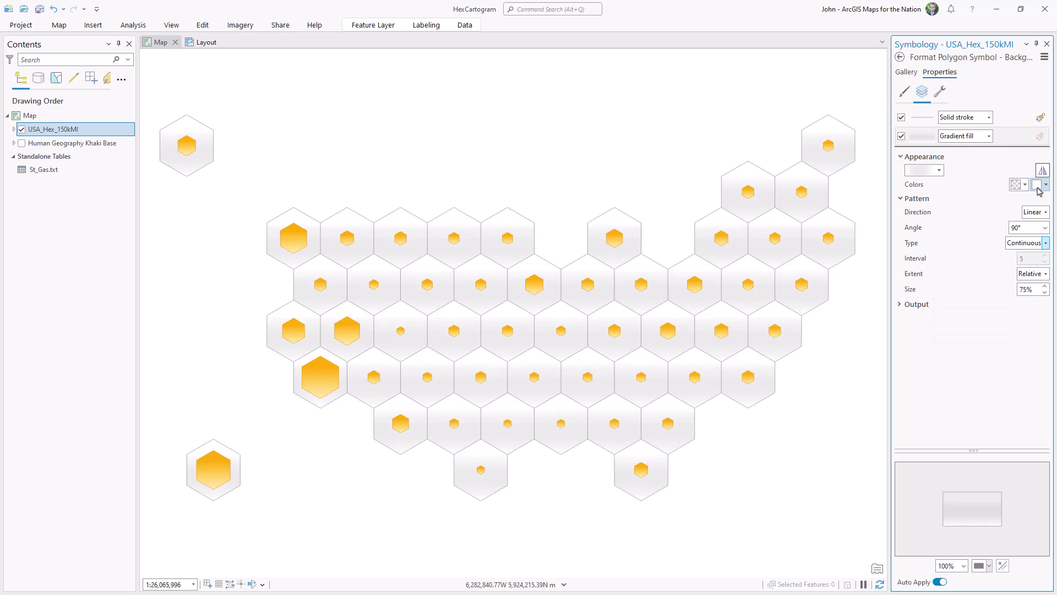
{"action": "left_click", "coordinate": [1038, 187]}
{"action": "left_click", "coordinate": [916, 233]}
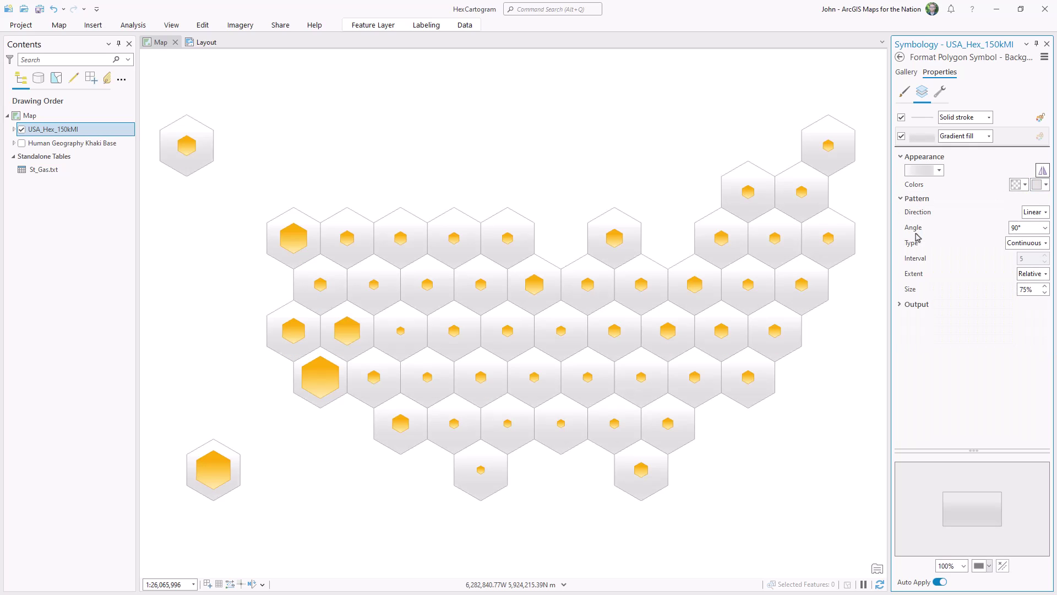
{"action": "left_click", "coordinate": [1016, 185]}
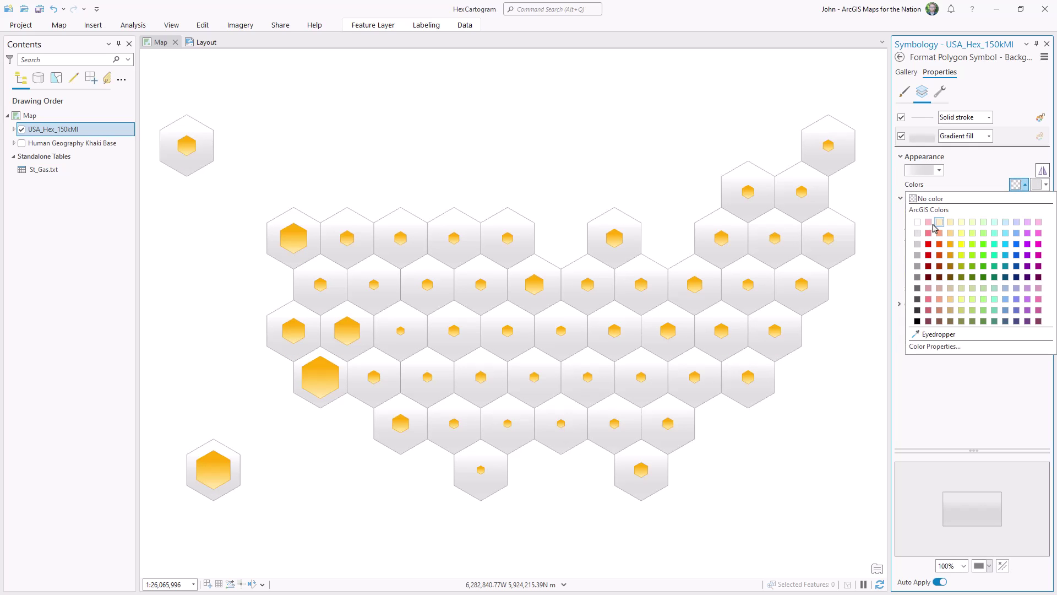
{"action": "left_click", "coordinate": [919, 228]}
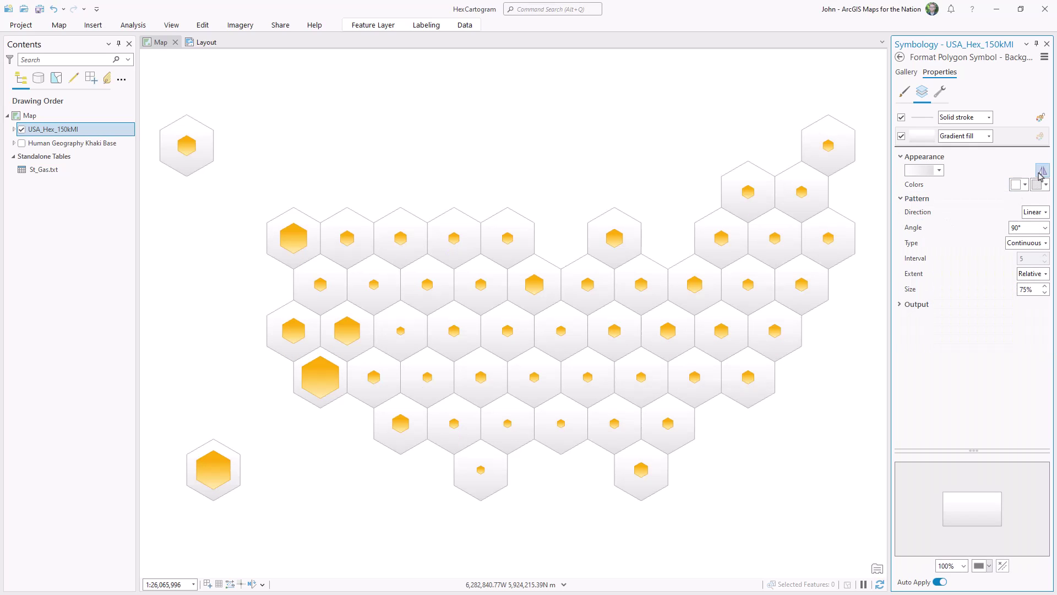
{"action": "left_click", "coordinate": [1042, 171]}
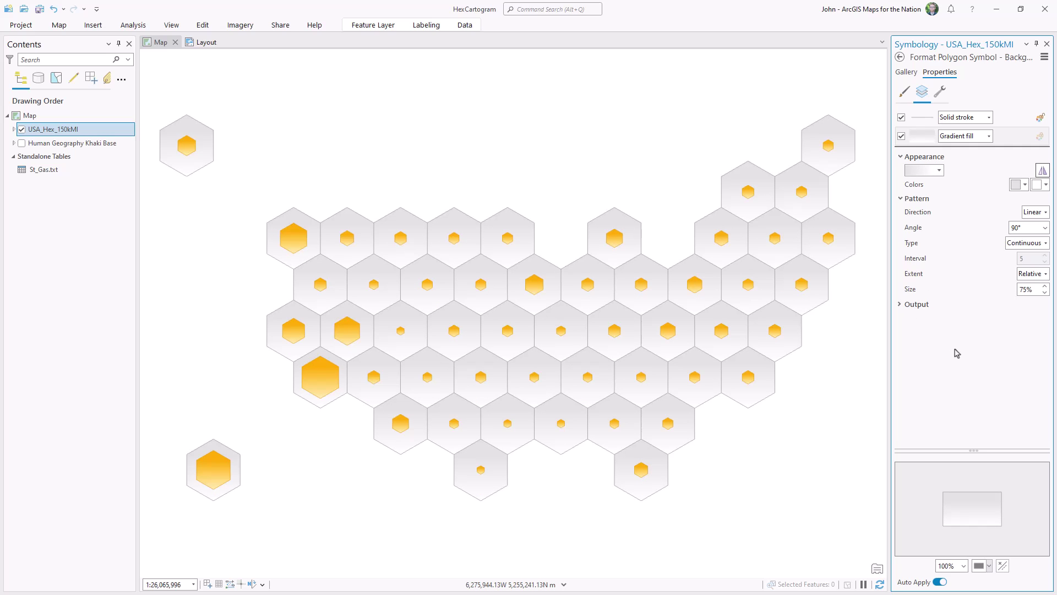
- Add a marker layer to the background symbol, placed at each hexagon's centre
{"action": "left_click", "coordinate": [940, 97]}
{"action": "left_click", "coordinate": [936, 165]}
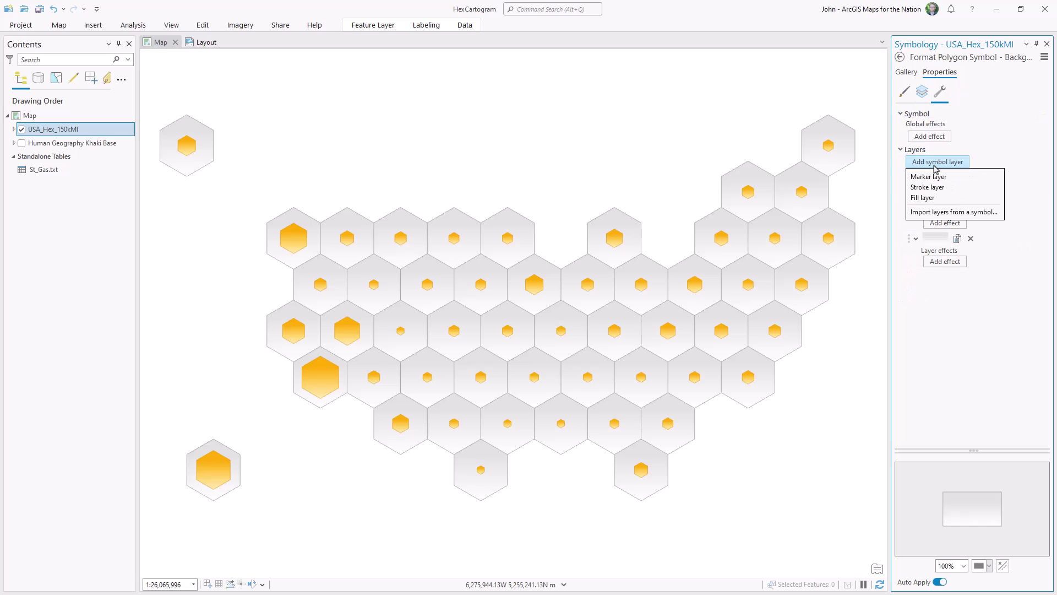
{"action": "left_click", "coordinate": [934, 176]}
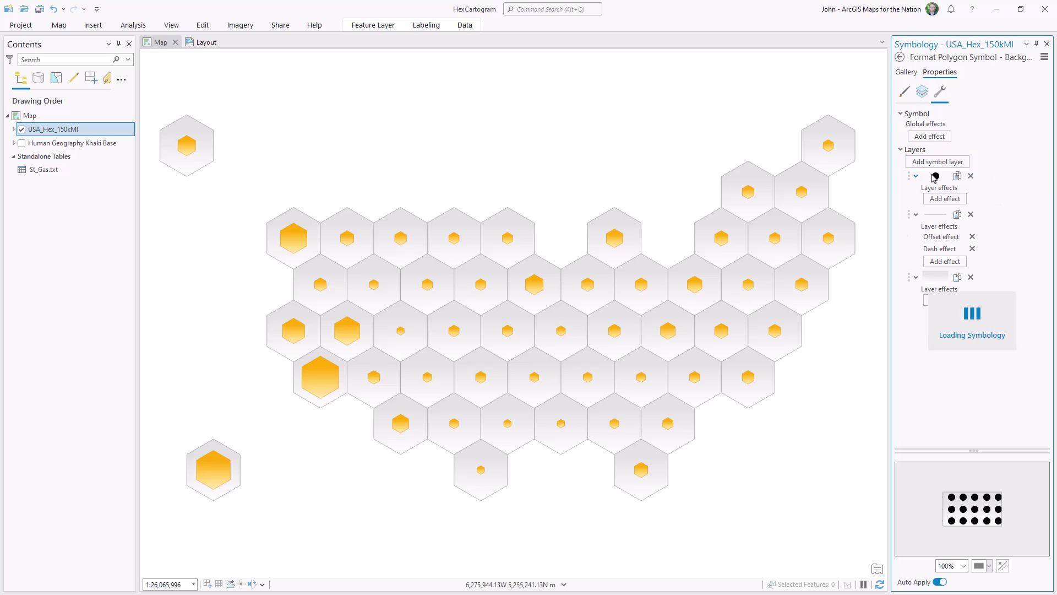
{"action": "left_click", "coordinate": [922, 93]}
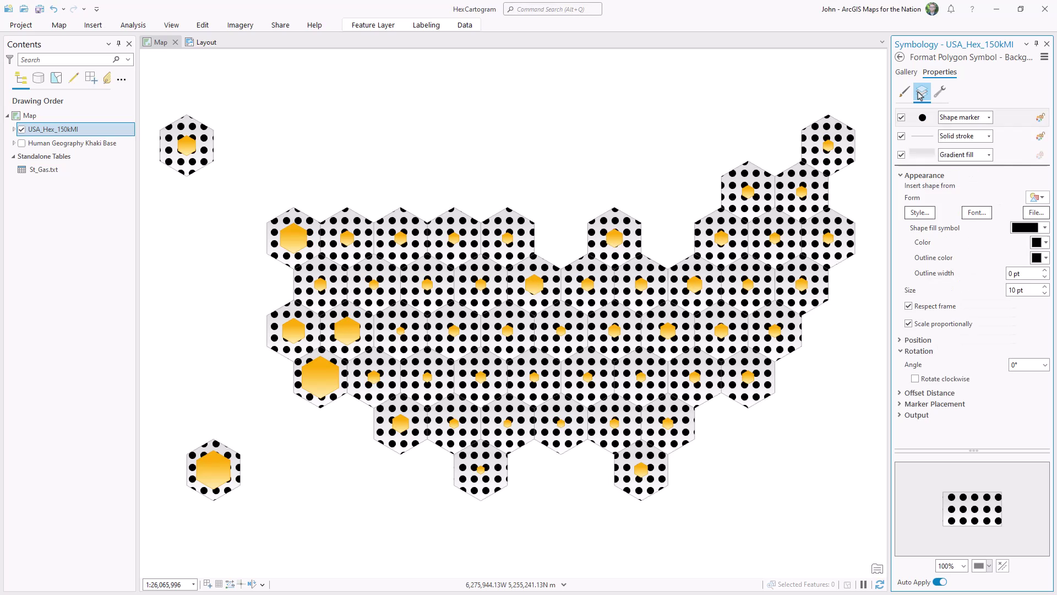
{"action": "left_click", "coordinate": [949, 405]}
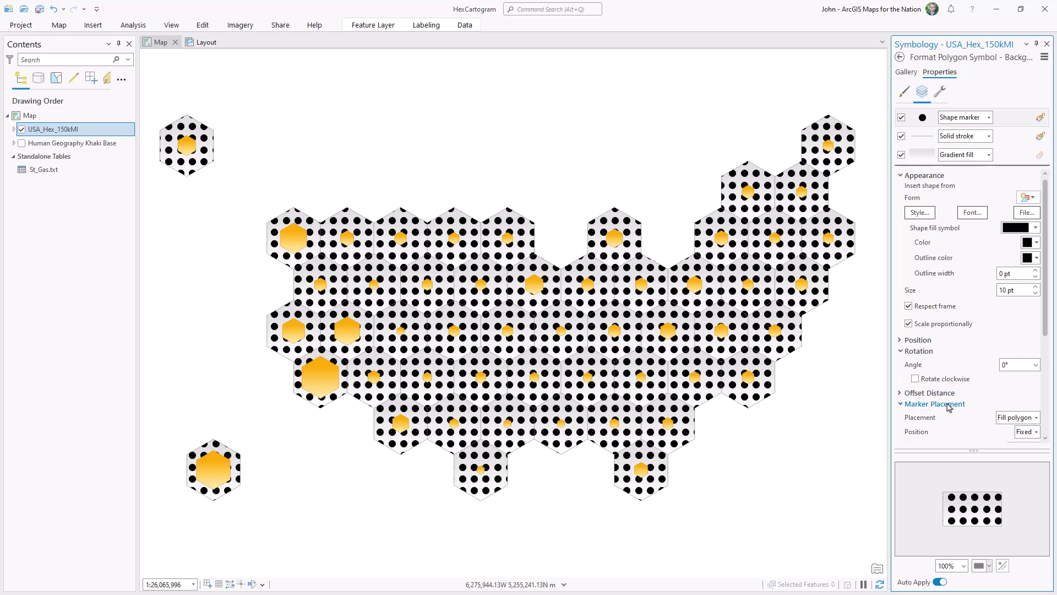
{"action": "left_click", "coordinate": [1029, 420]}
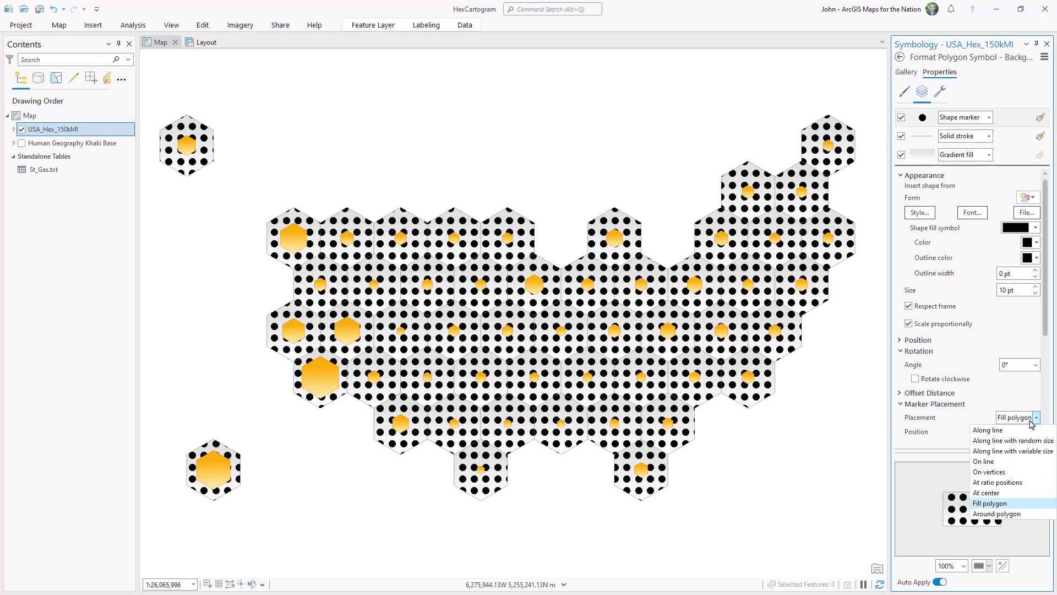
{"action": "left_click", "coordinate": [986, 493]}
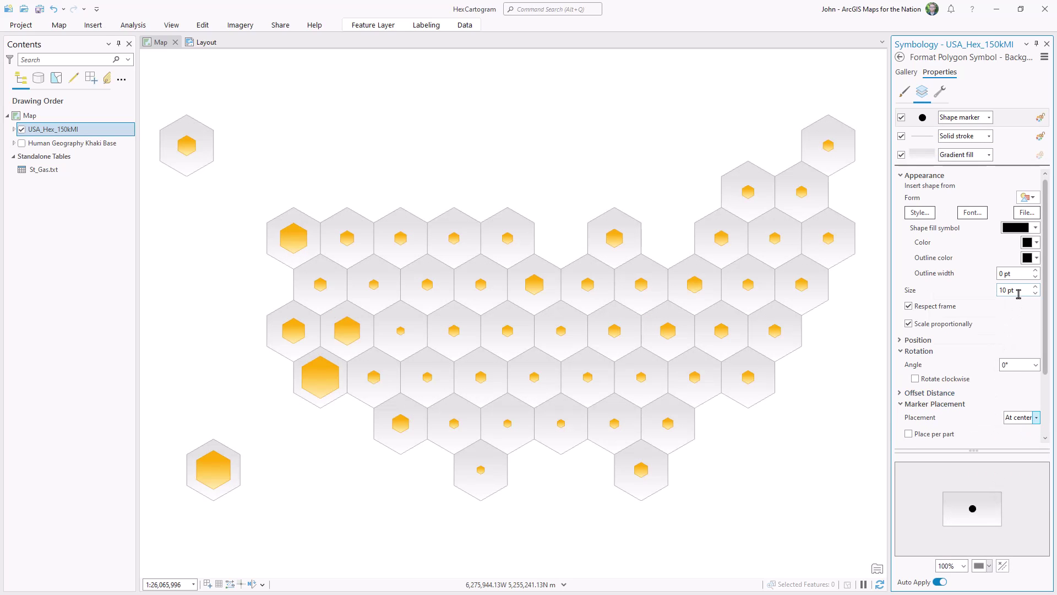
- Enlarge the centre marker to 40 pt and lower its Y offset
{"action": "left_click_drag", "start_coordinate": [1018, 294], "coordinate": [999, 296]}
{"action": "type", "text": "40"}
{"action": "key", "text": "Tab"}
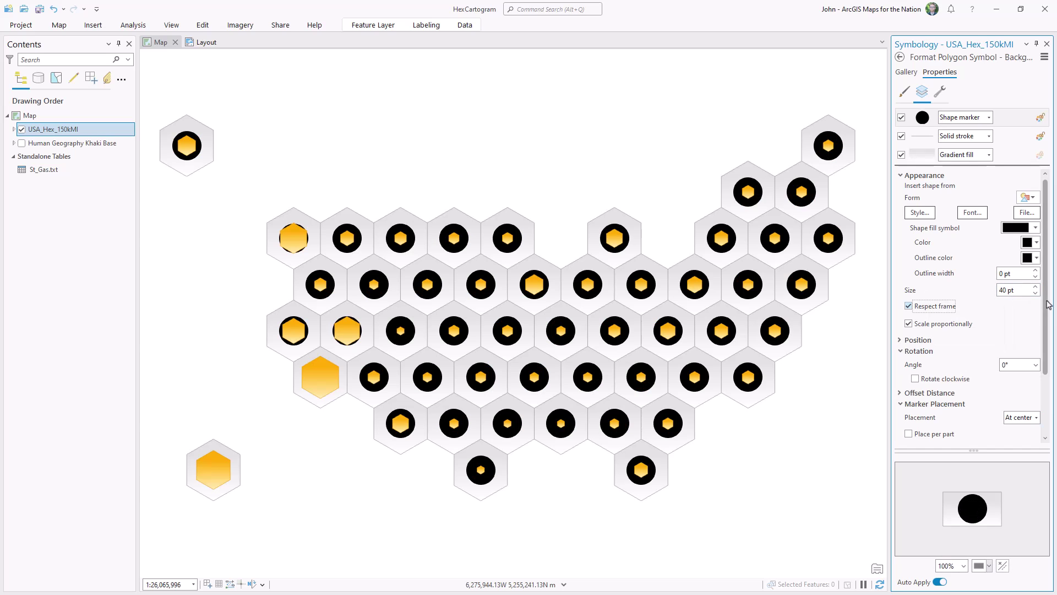
{"action": "scroll", "coordinate": [1041, 372], "scroll_direction": "down", "scroll_amount": 3}
{"action": "left_click", "coordinate": [1035, 407]}
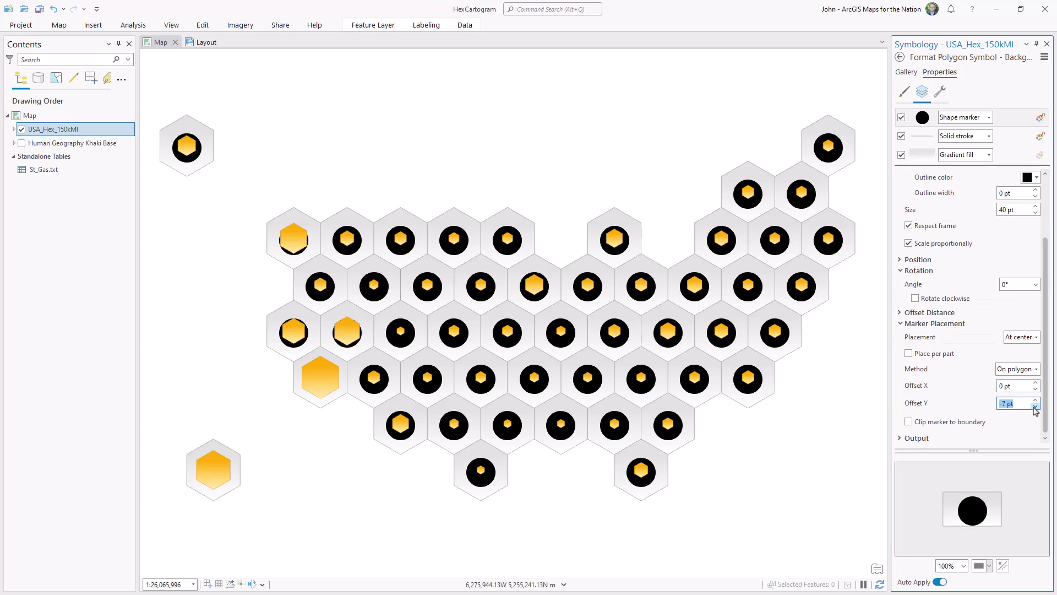
{"action": "left_click", "coordinate": [1035, 408]}
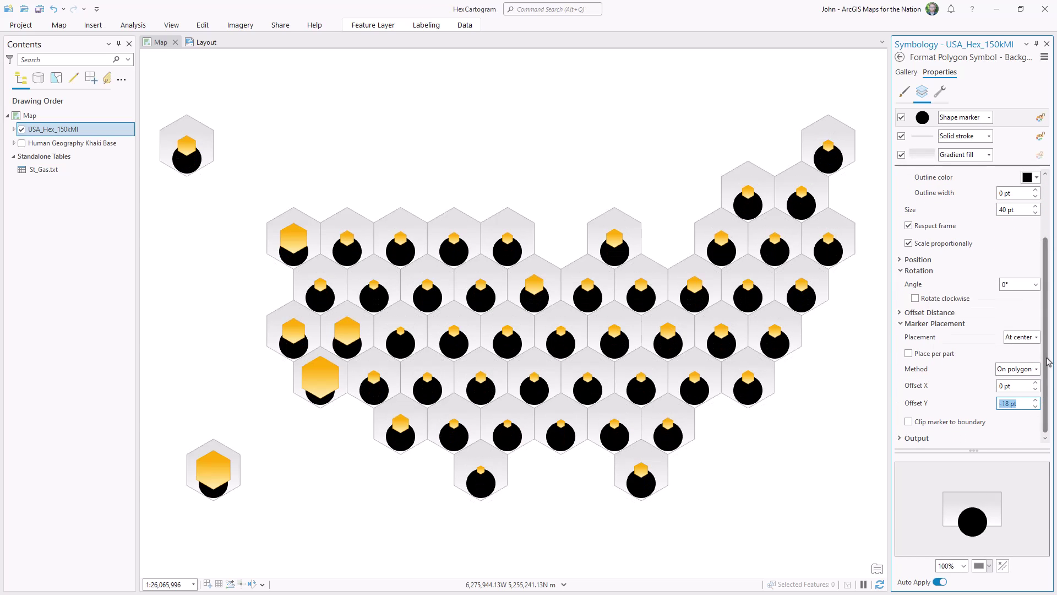
{"action": "scroll", "coordinate": [1038, 236], "scroll_direction": "up", "scroll_amount": 3}
- Give the circle marker a gradient fill whose first colour is fully transparent
{"action": "left_click", "coordinate": [1037, 228]}
{"action": "left_click", "coordinate": [993, 283]}
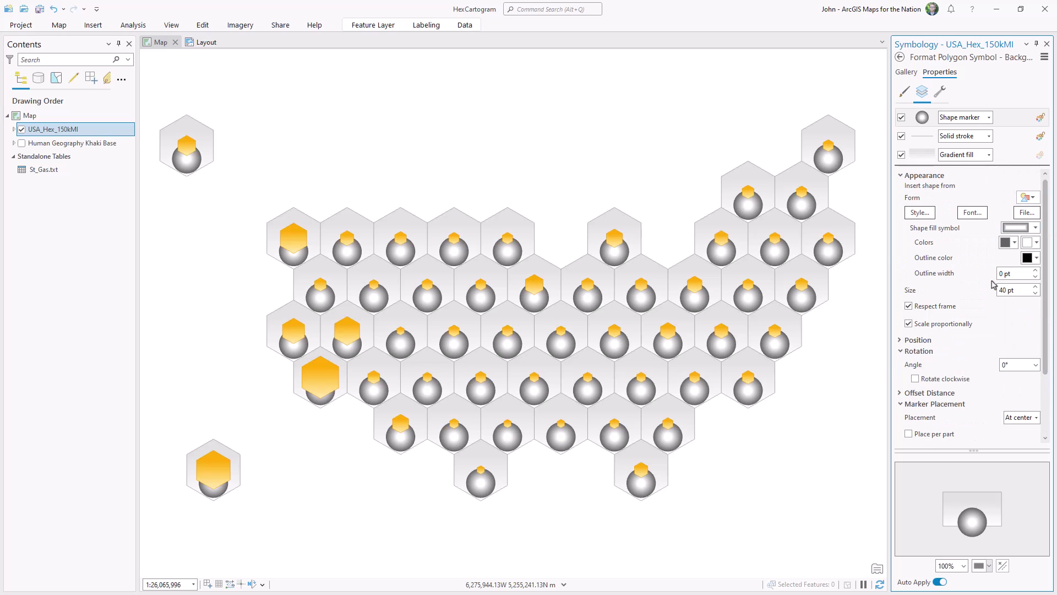
{"action": "left_click", "coordinate": [1010, 242]}
{"action": "left_click", "coordinate": [917, 379]}
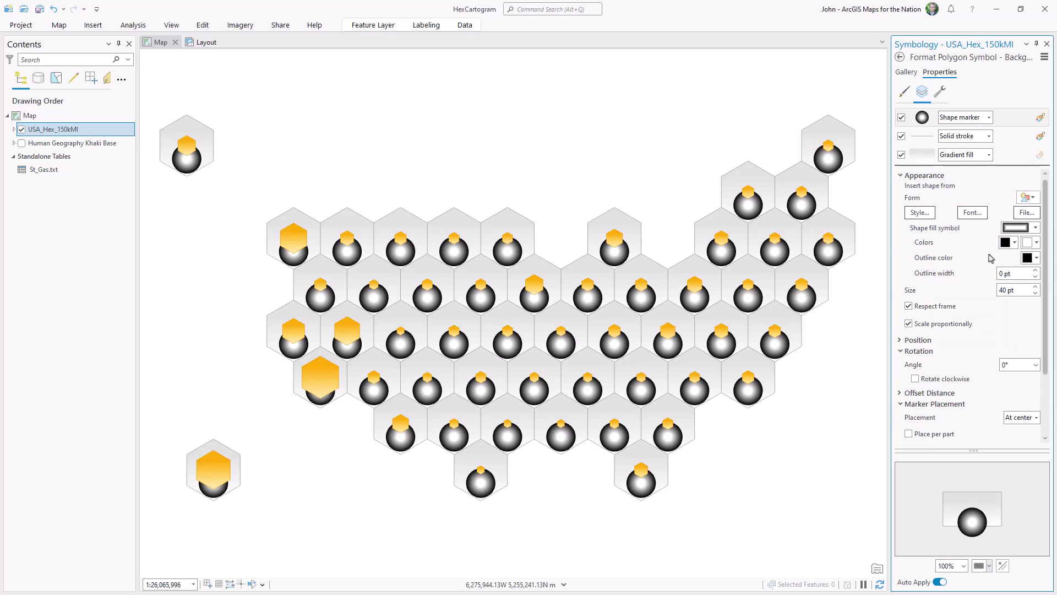
{"action": "left_click", "coordinate": [1010, 243]}
{"action": "left_click", "coordinate": [935, 404]}
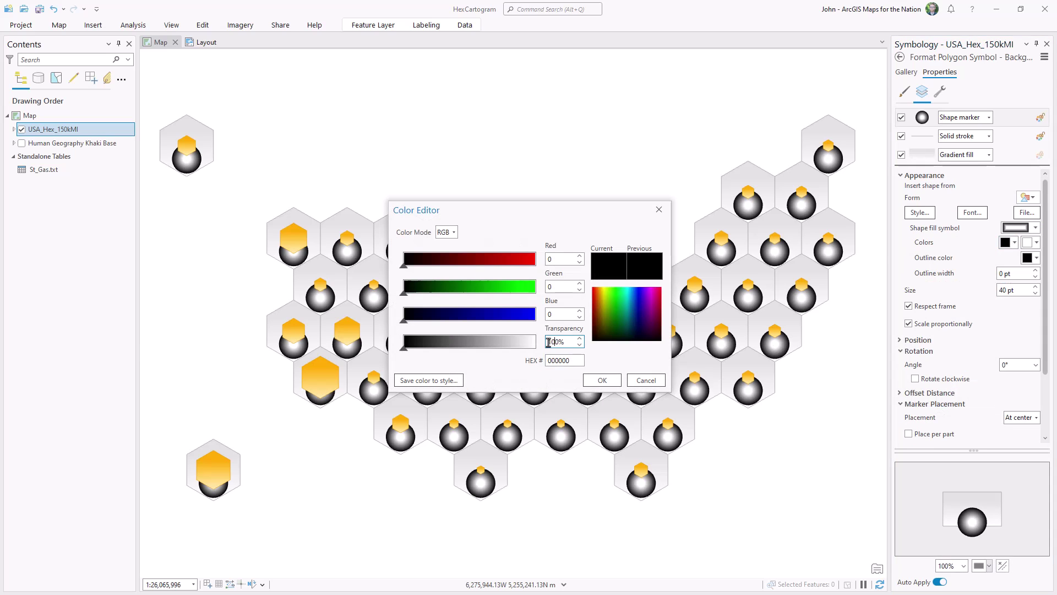
{"action": "left_click", "coordinate": [589, 378]}
- Set the second gradient colour to highly transparent black for the shadow
{"action": "left_click", "coordinate": [1035, 243]}
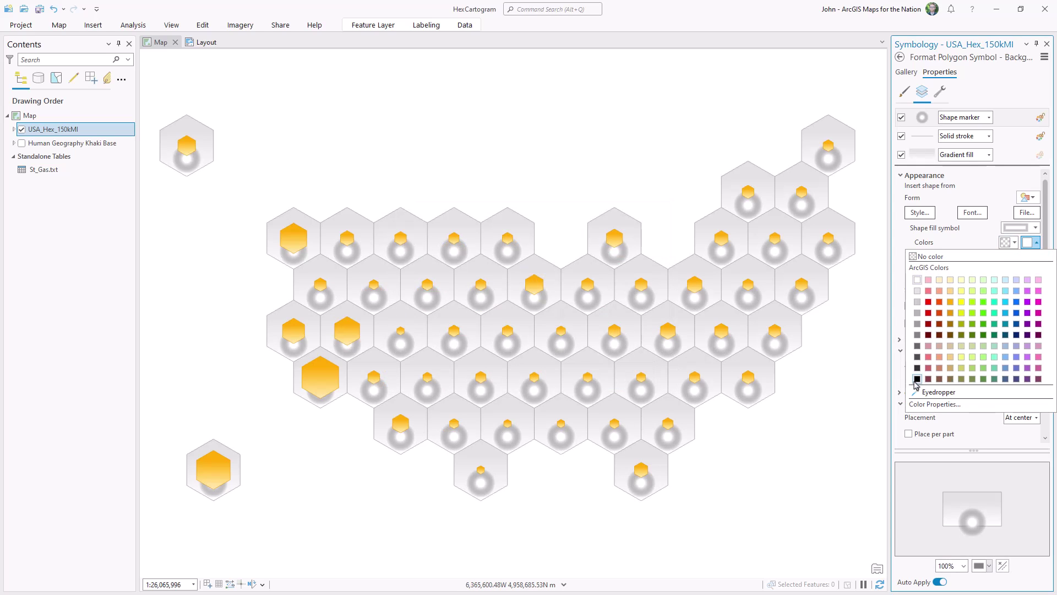
{"action": "left_click", "coordinate": [917, 379]}
{"action": "left_click", "coordinate": [1036, 243]}
{"action": "left_click", "coordinate": [935, 407]}
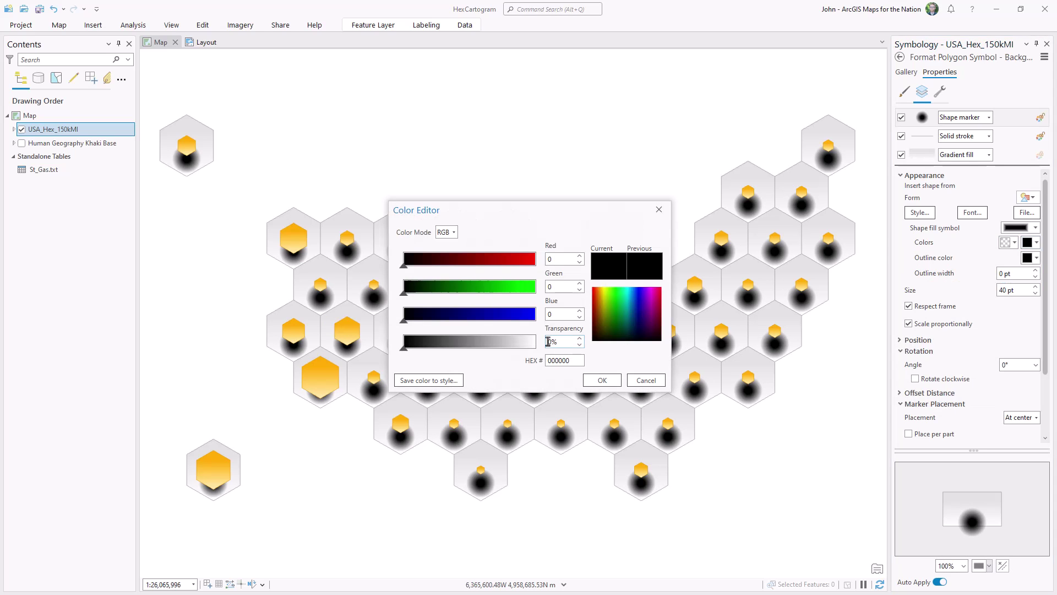
{"action": "left_click", "coordinate": [598, 383]}
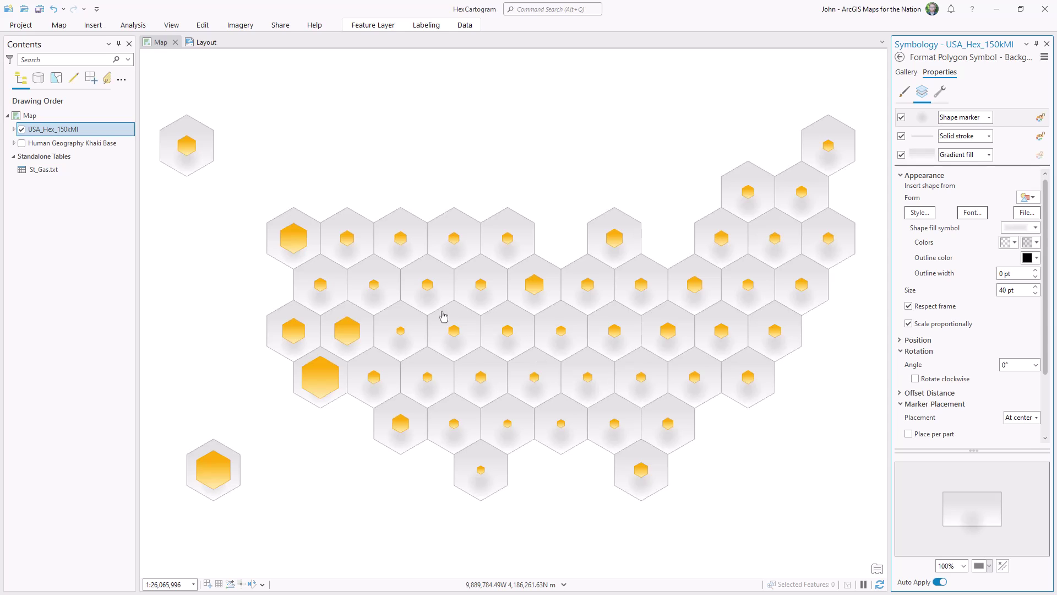
- Duplicate the hex layer and draw the top copy with a Single Symbol
{"action": "left_click", "coordinate": [122, 144]}
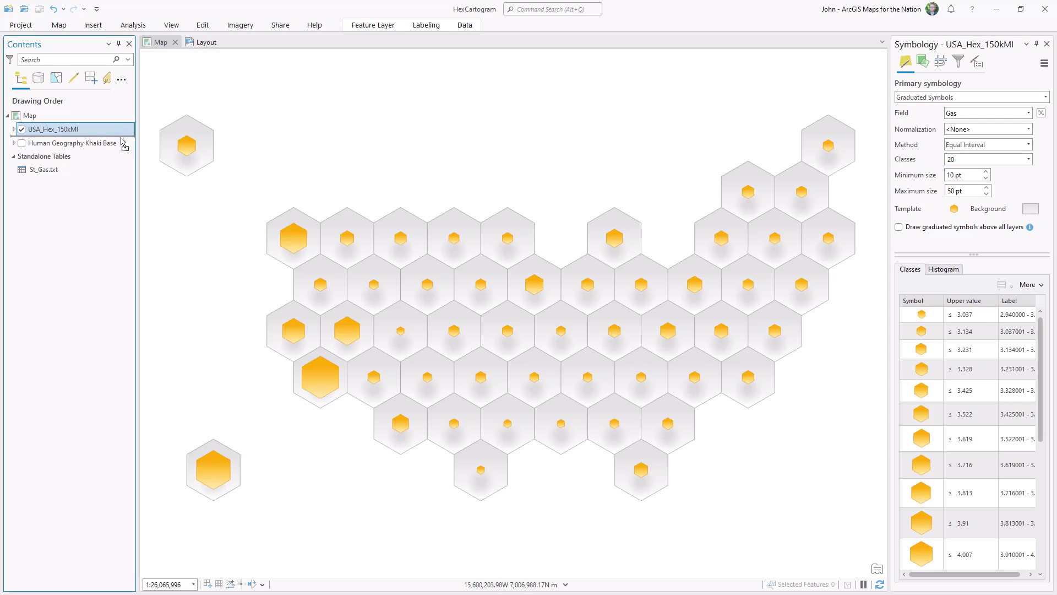
{"action": "key", "text": "ctrl+c"}
{"action": "key", "text": "ctrl+v"}
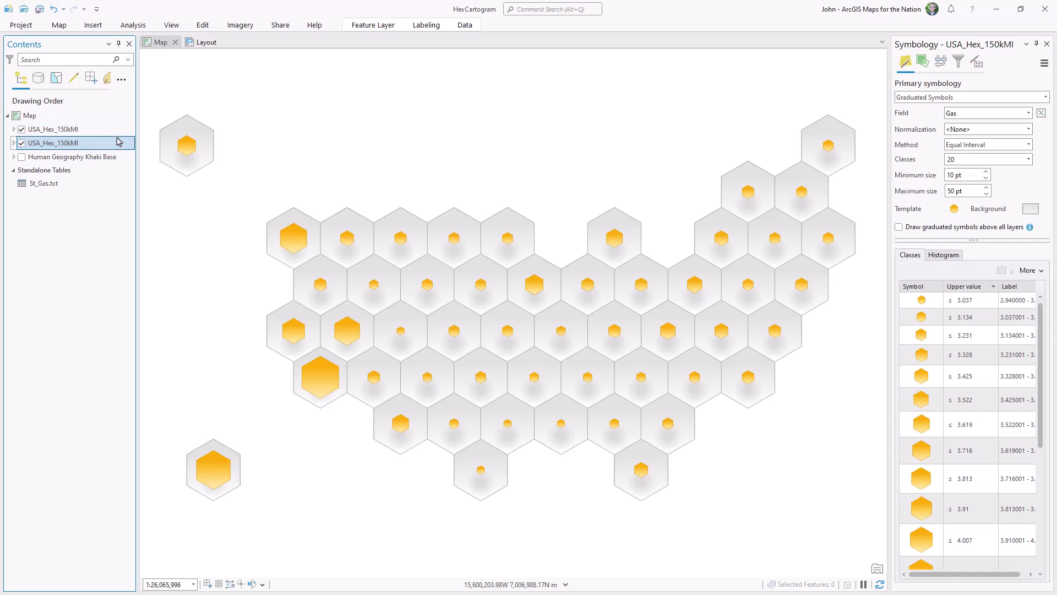
{"action": "left_click", "coordinate": [111, 131]}
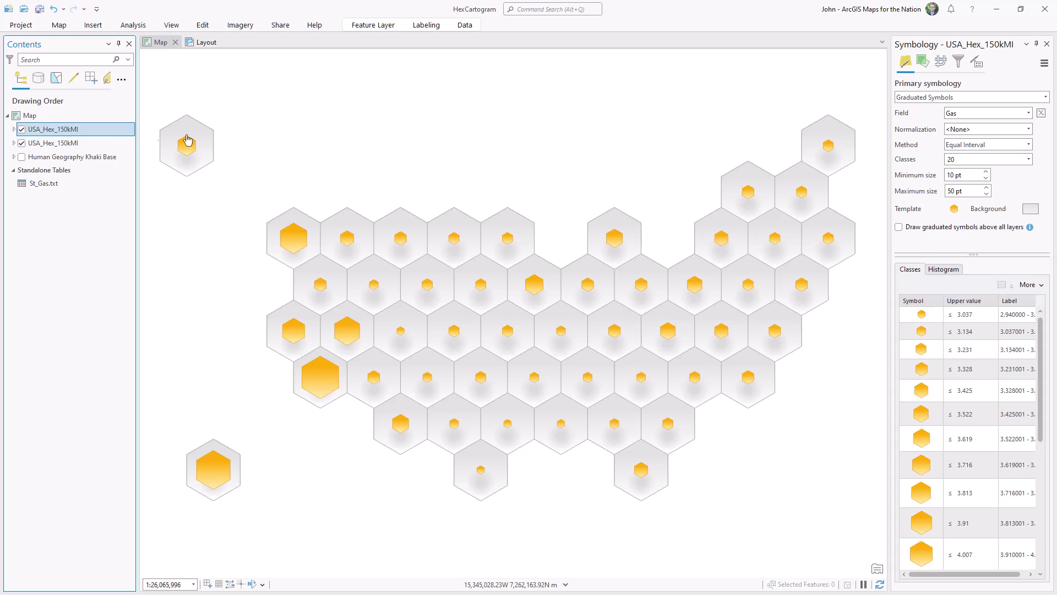
{"action": "left_click", "coordinate": [911, 99]}
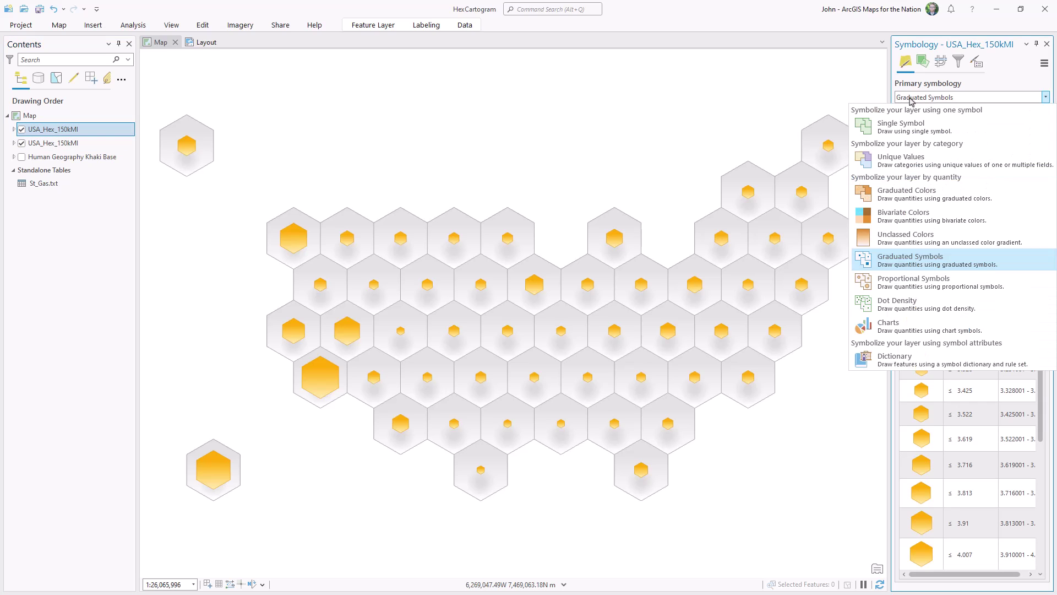
{"action": "left_click", "coordinate": [909, 123]}
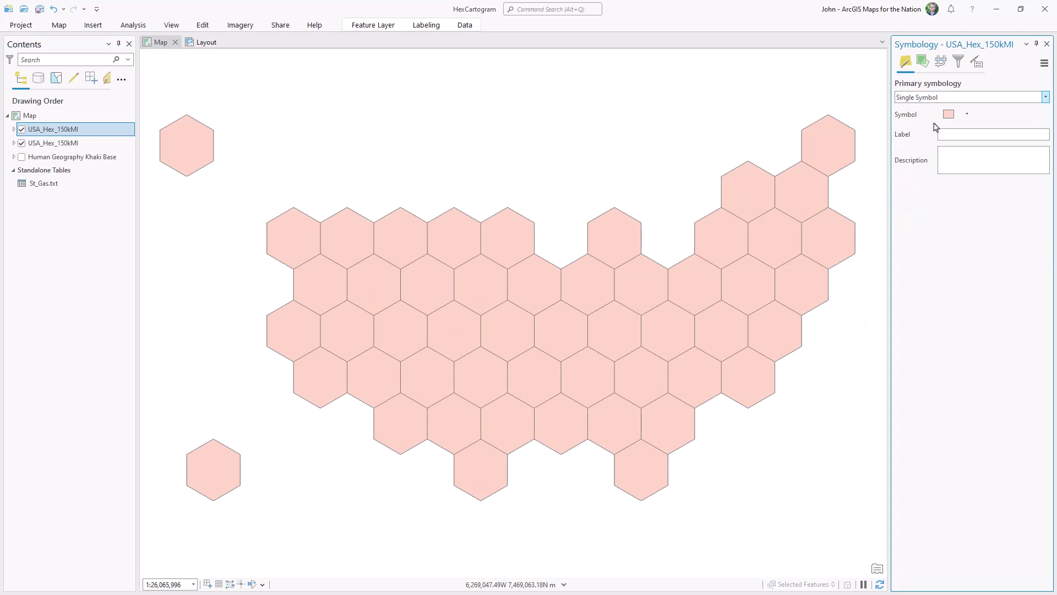
- Remove the overlay's outline and give it a linear, continuous gradient fill
{"action": "left_click", "coordinate": [948, 114]}
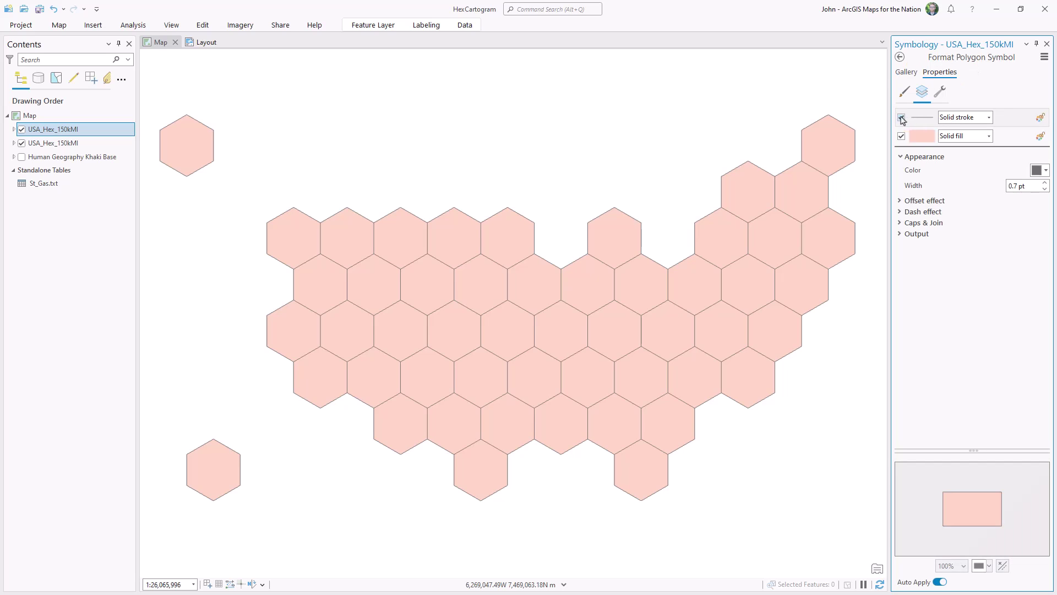
{"action": "left_click", "coordinate": [901, 118]}
{"action": "left_click", "coordinate": [989, 136]}
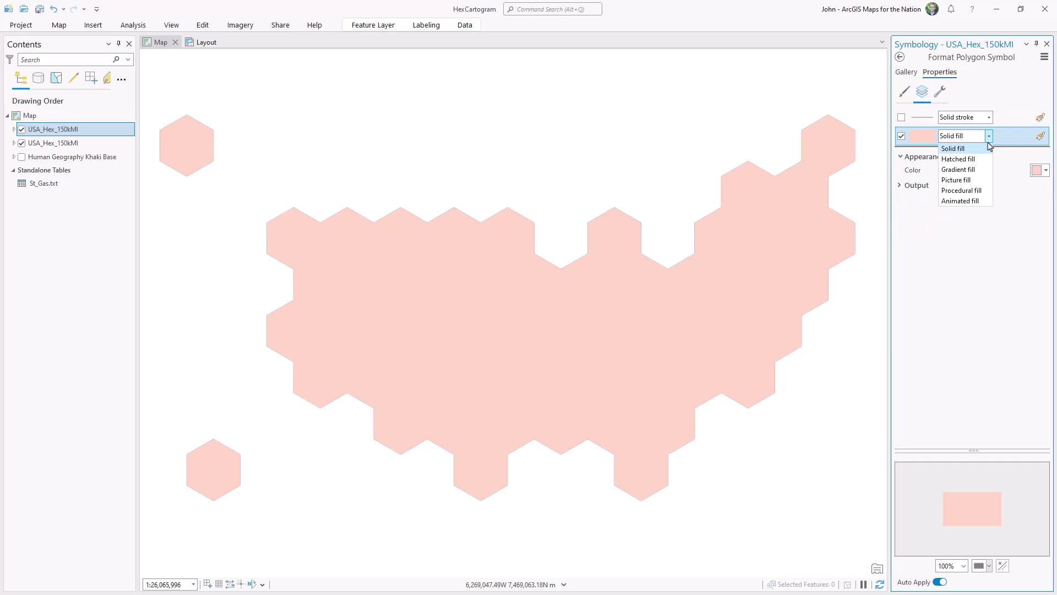
{"action": "left_click", "coordinate": [959, 169]}
{"action": "left_click", "coordinate": [1045, 213]}
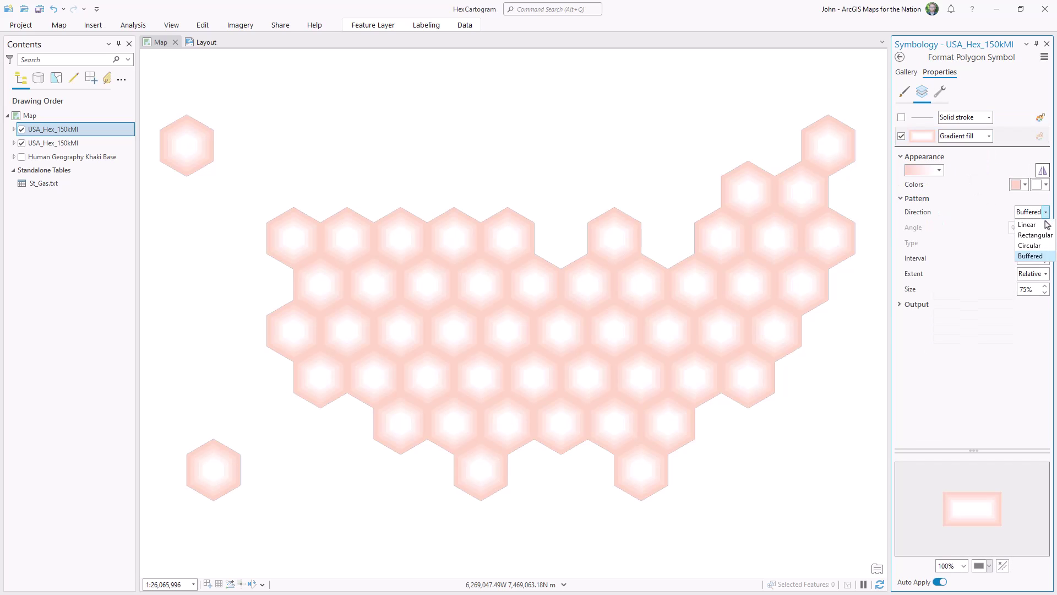
{"action": "left_click", "coordinate": [1046, 243]}
{"action": "left_click", "coordinate": [1035, 263]}
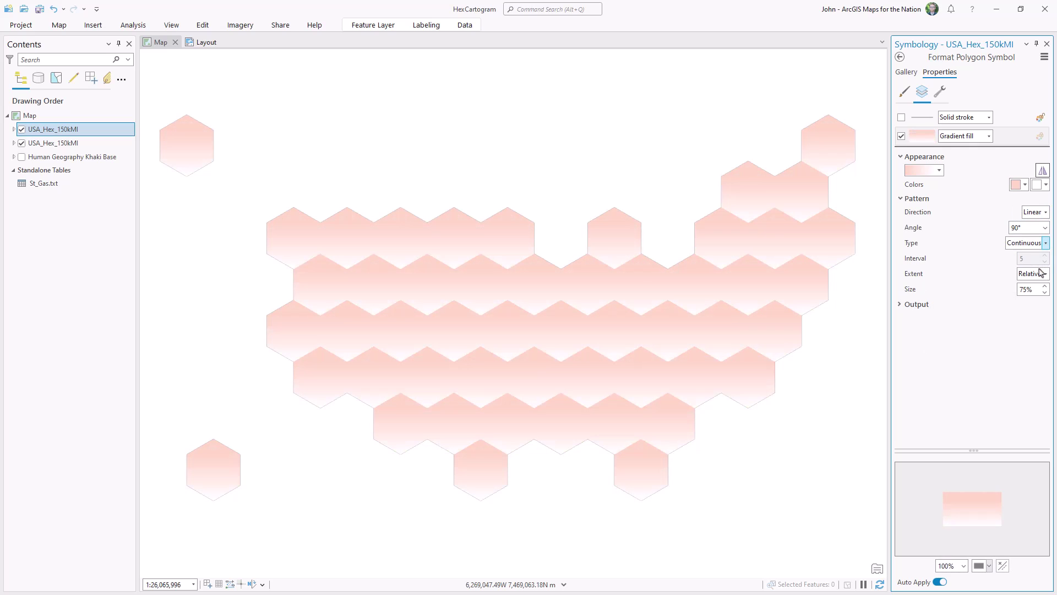
- Set the overlay gradient colours to white and fully transparent
{"action": "left_click", "coordinate": [1045, 185]}
{"action": "left_click", "coordinate": [936, 337]}
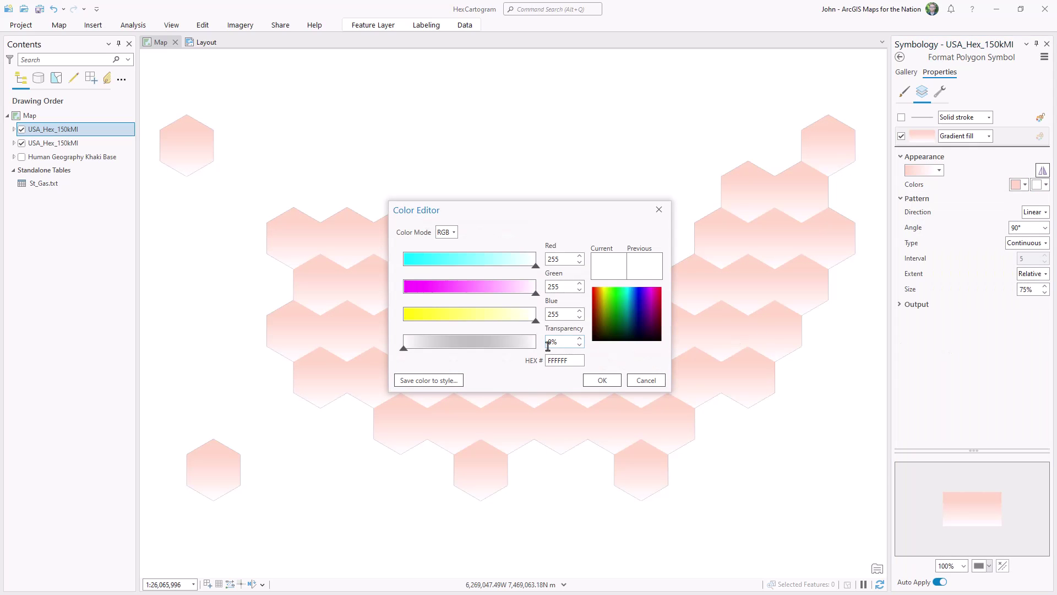
{"action": "left_click", "coordinate": [602, 380]}
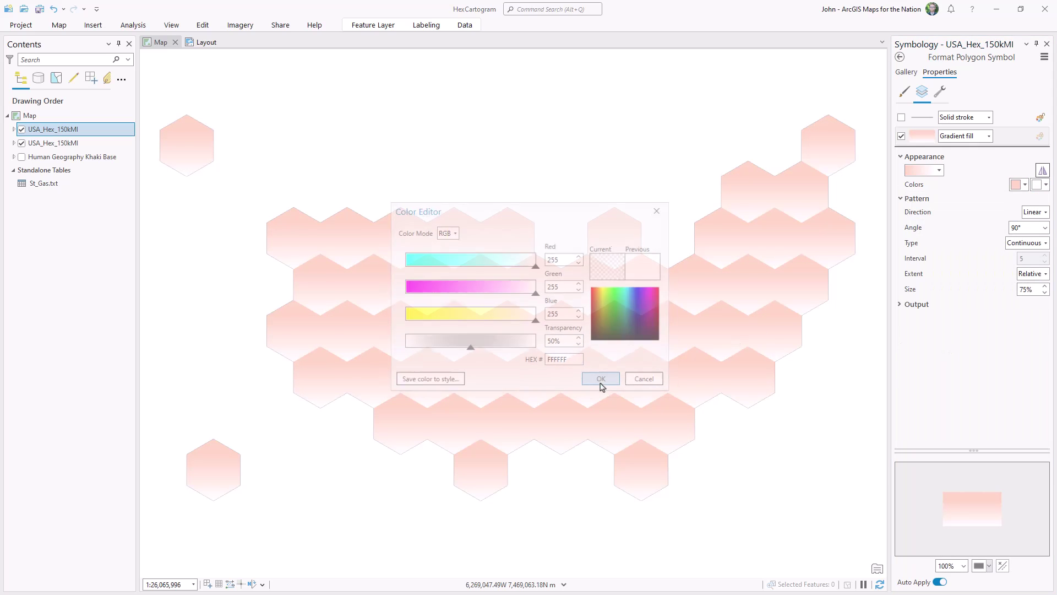
{"action": "left_click", "coordinate": [1025, 185]}
{"action": "left_click", "coordinate": [916, 222]}
{"action": "left_click", "coordinate": [1024, 185]}
{"action": "left_click", "coordinate": [935, 347]}
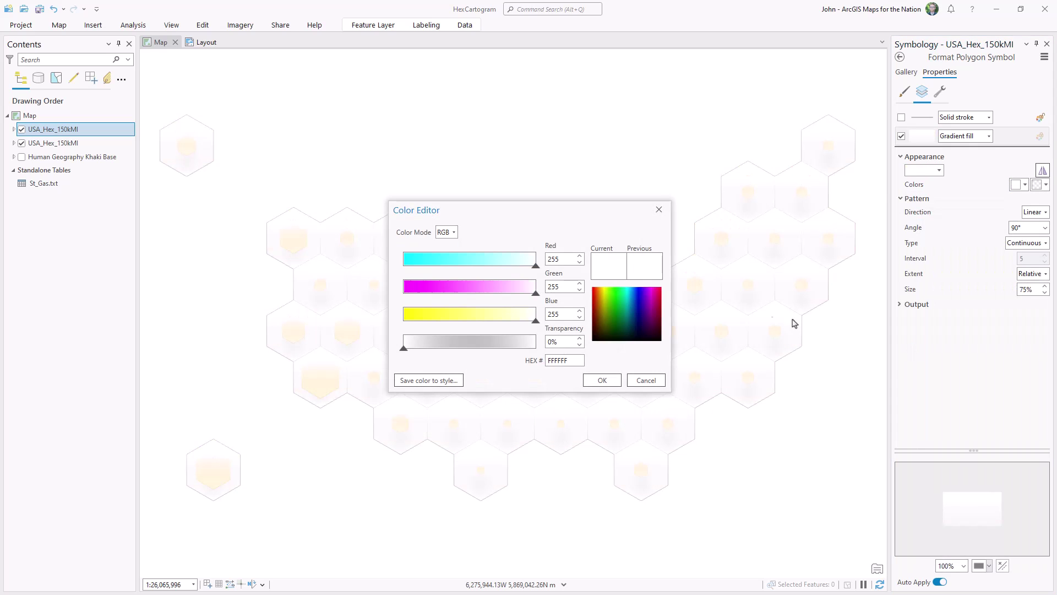
{"action": "left_click", "coordinate": [601, 380]}
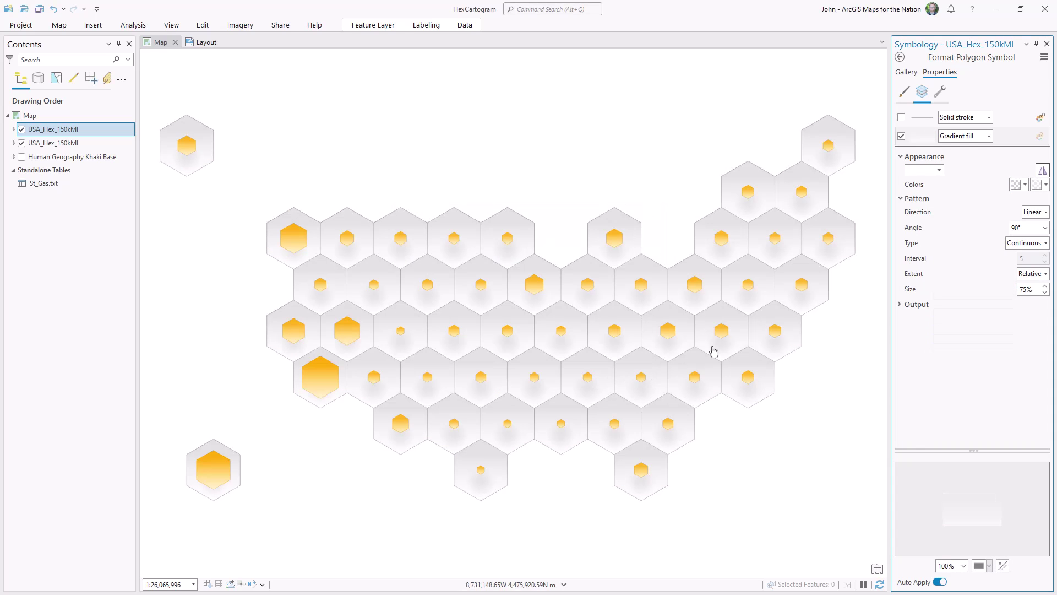
- Add a Move effect to the overlay fill with a 42 pt Y offset
{"action": "left_click", "coordinate": [939, 94]}
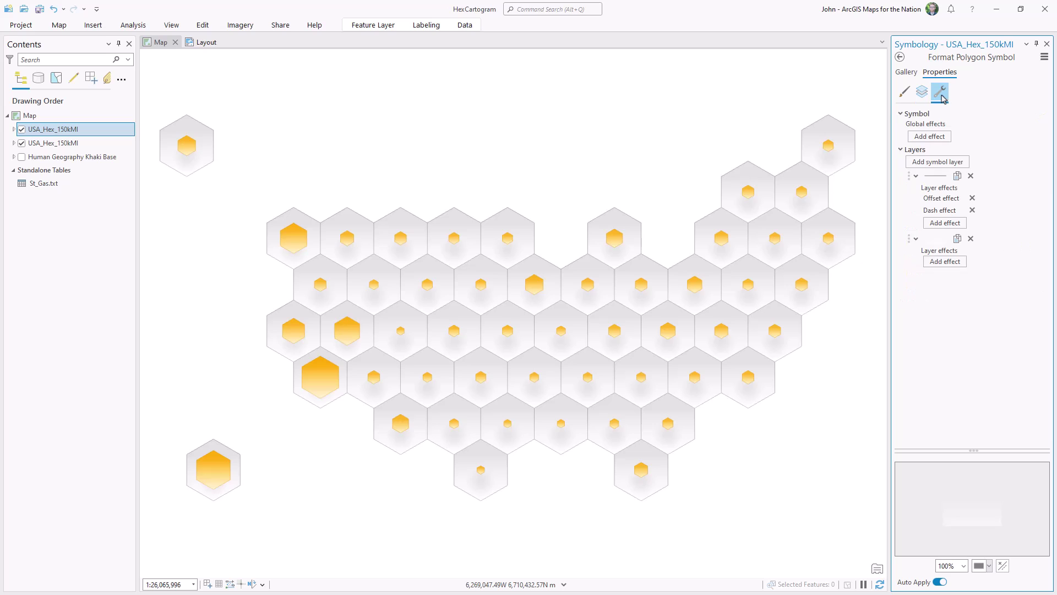
{"action": "left_click", "coordinate": [945, 261]}
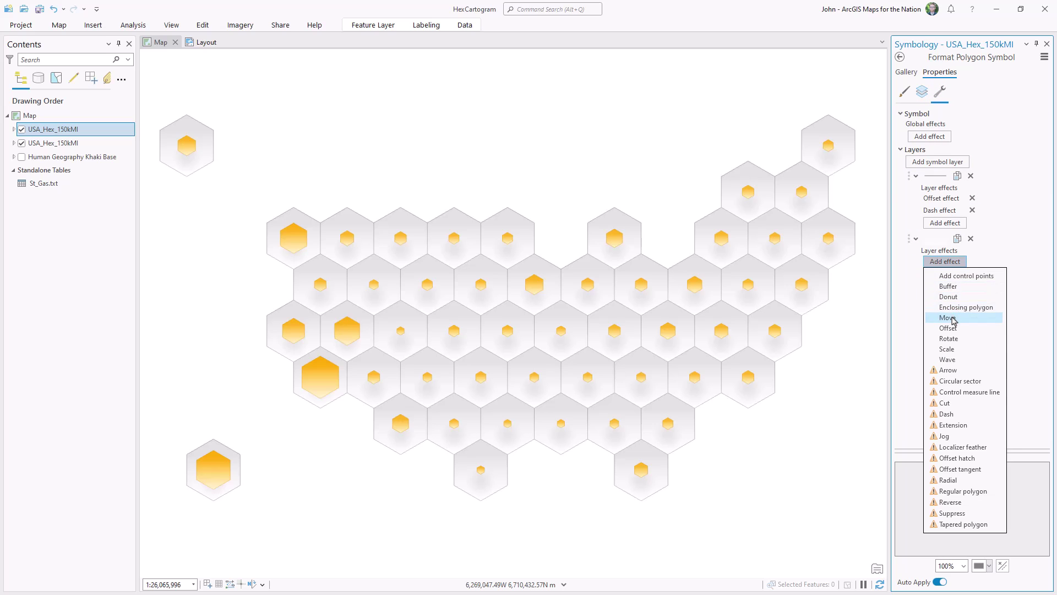
{"action": "left_click", "coordinate": [948, 318]}
{"action": "left_click", "coordinate": [923, 92]}
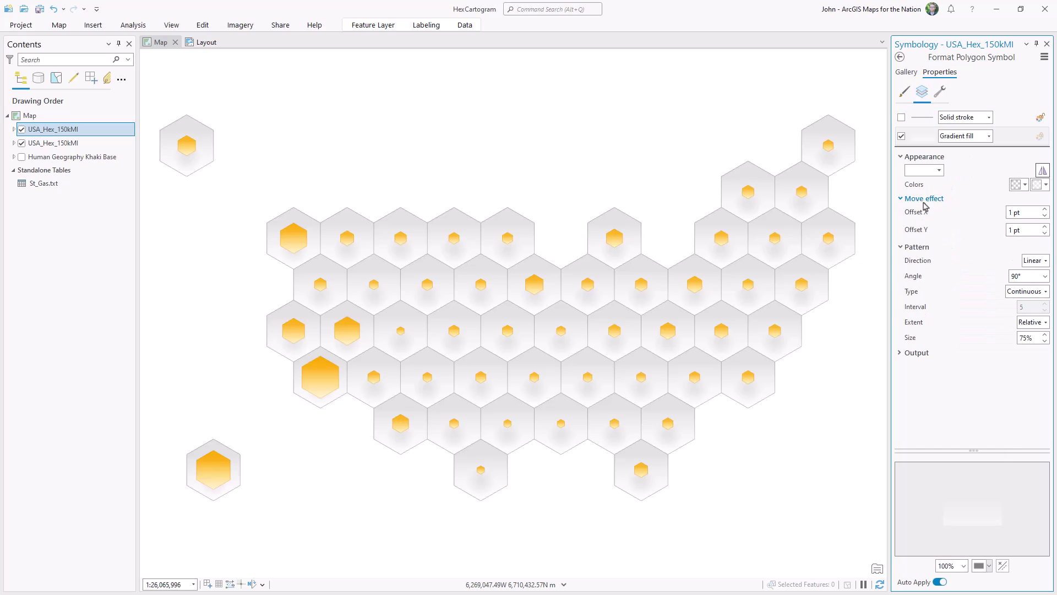
{"action": "left_click", "coordinate": [1045, 226]}
{"action": "left_click", "coordinate": [1045, 227]}
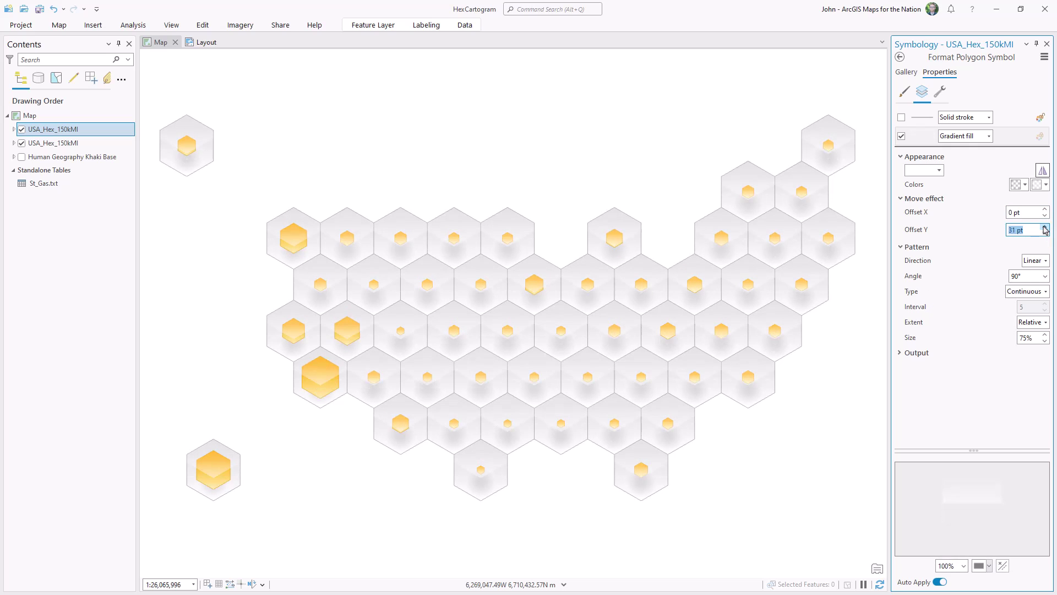
- Add a fully transparent stop at 50% in the gradient's colour scheme
{"action": "left_click", "coordinate": [938, 170]}
{"action": "left_click", "coordinate": [947, 268]}
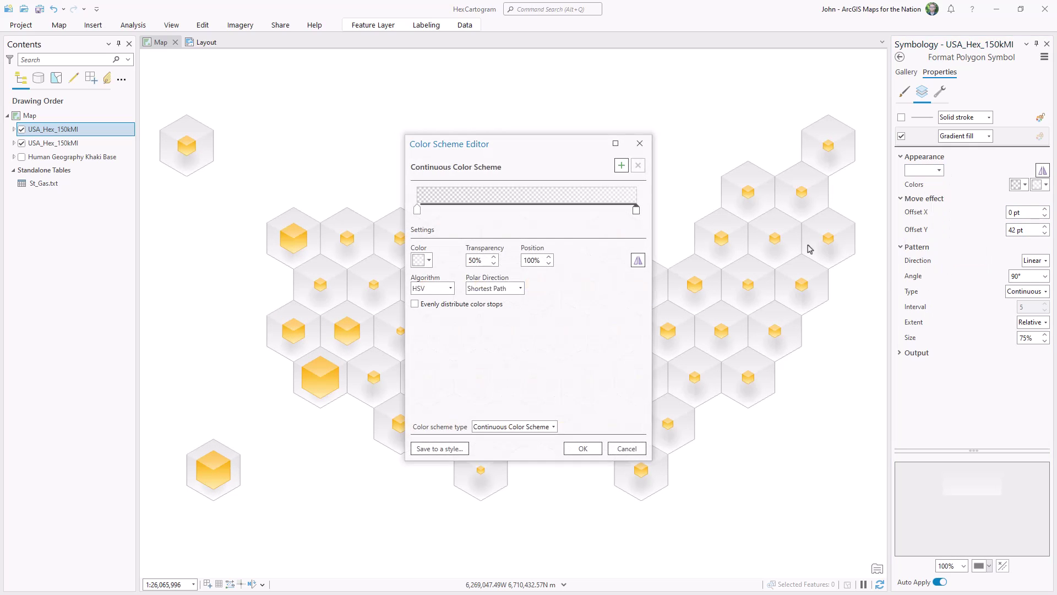
{"action": "left_click_drag", "start_coordinate": [473, 211], "coordinate": [527, 214]}
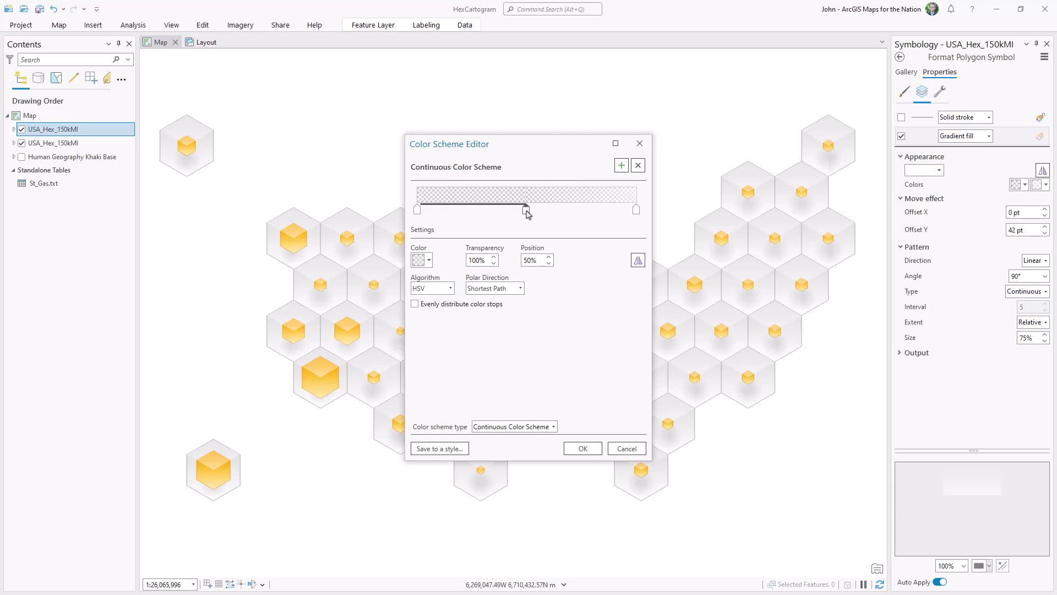
{"action": "left_click", "coordinate": [586, 452]}
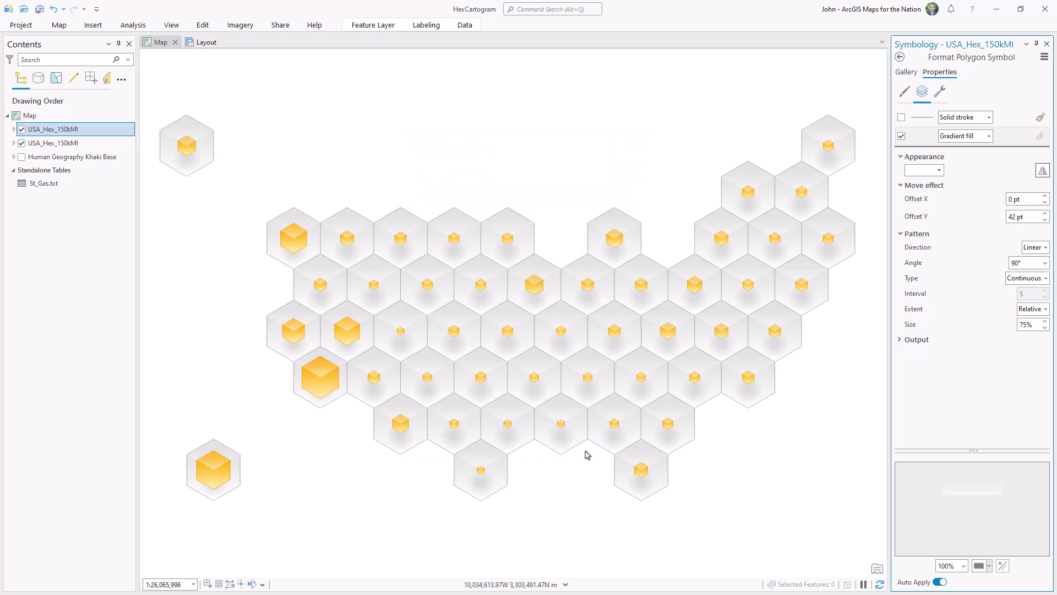